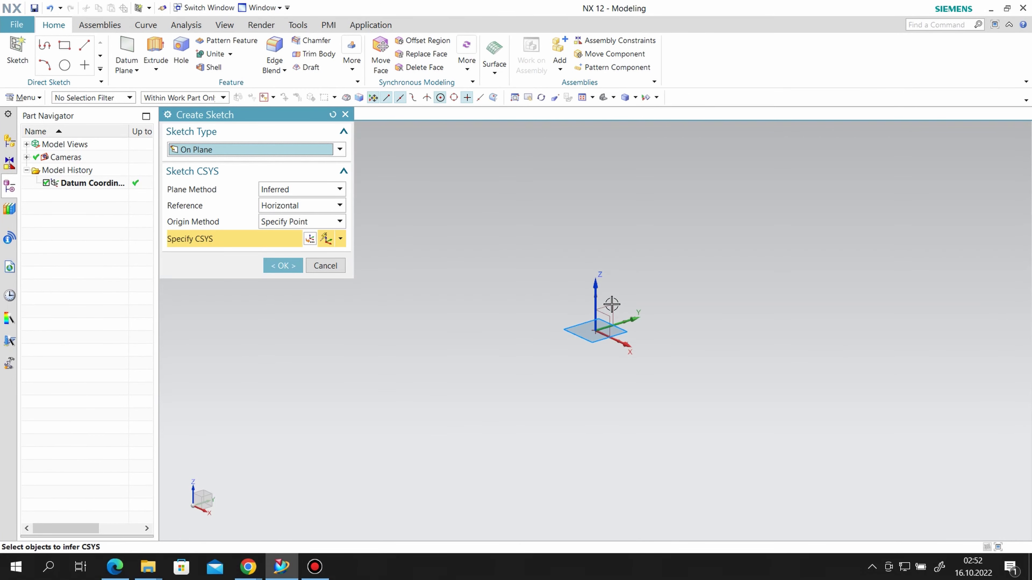
# Start a sketch on the XZ datum plane and draw a vertical line up from the origin
pyautogui.click(611, 308)
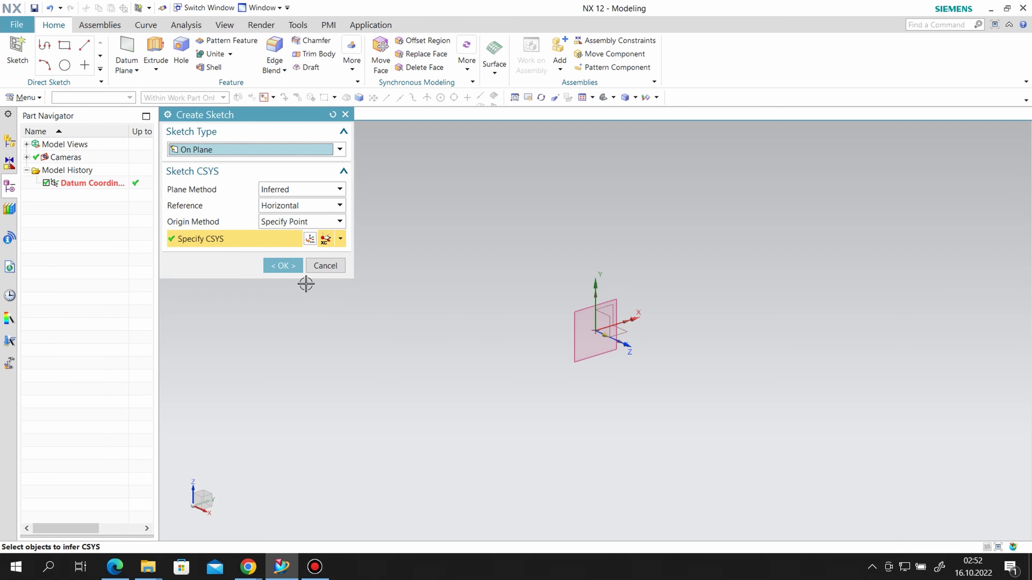
pyautogui.click(289, 268)
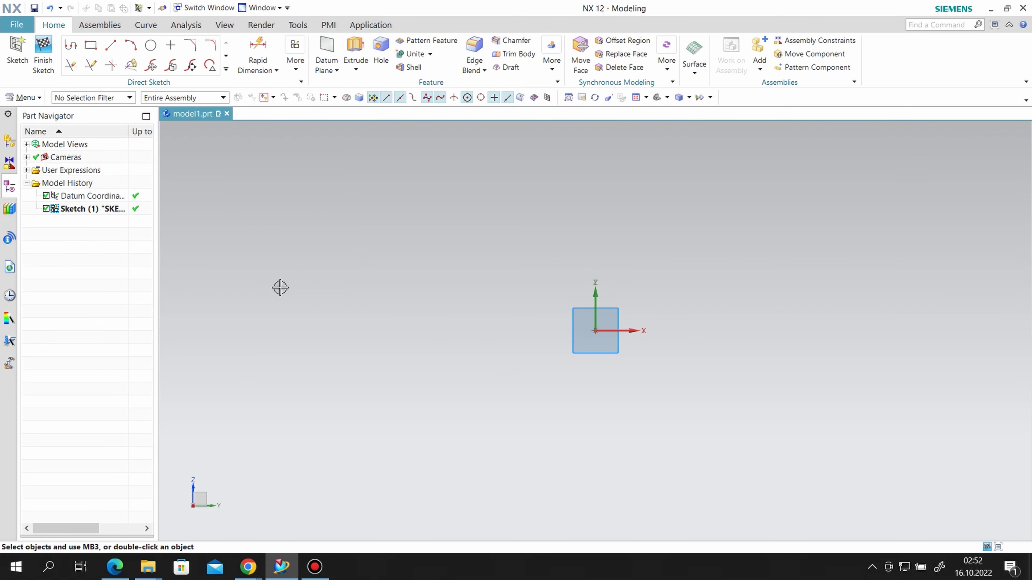
pyautogui.click(111, 46)
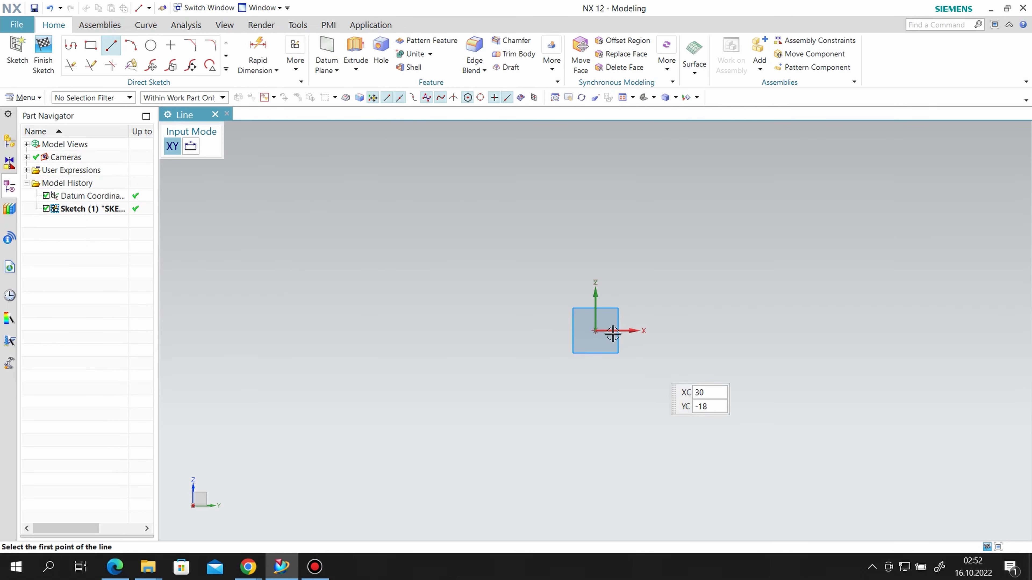
pyautogui.click(595, 331)
pyautogui.click(596, 183)
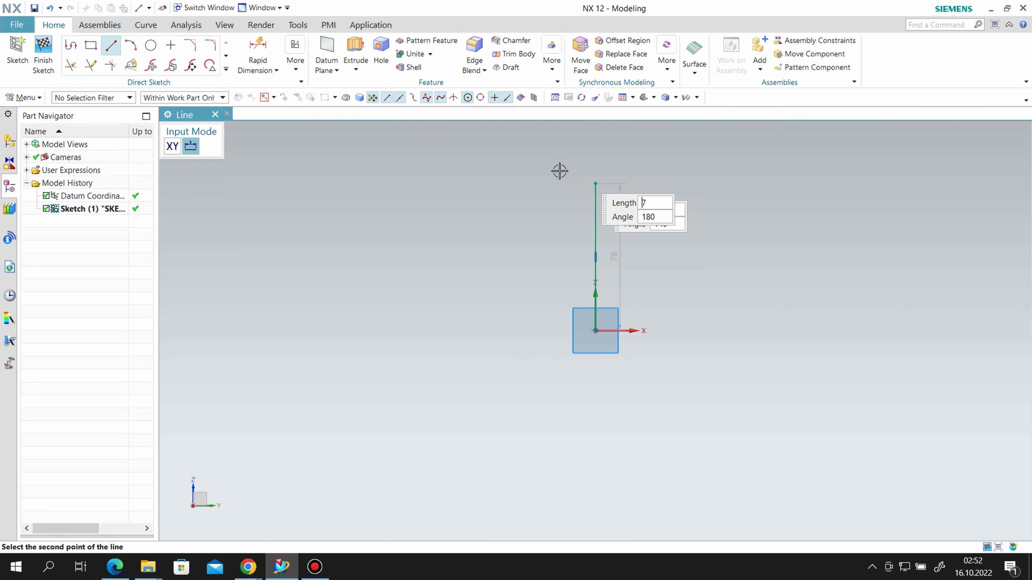
pyautogui.press('Escape')
# Dimension the vertical line to a length of 75 mm
pyautogui.click(264, 40)
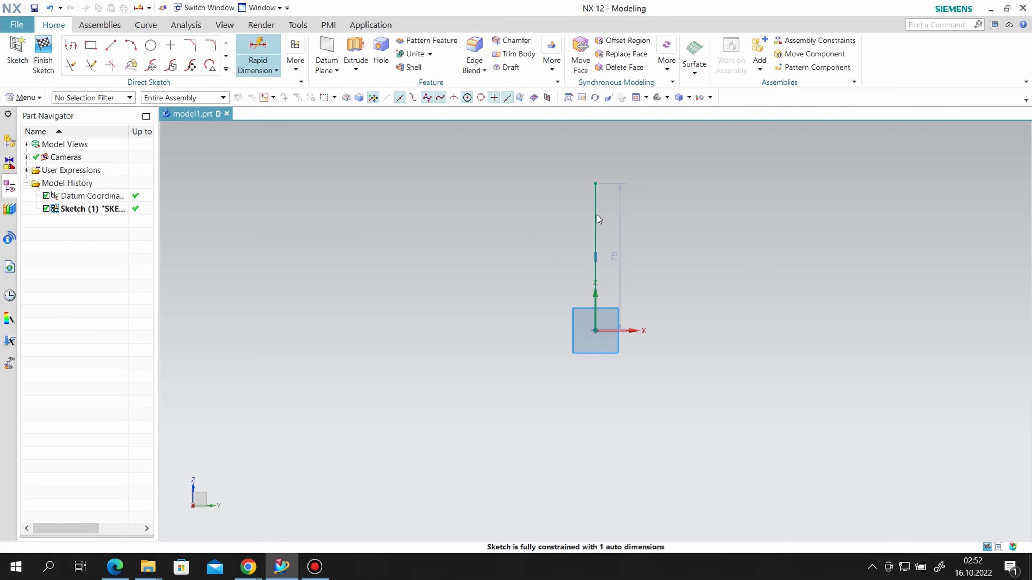
pyautogui.click(594, 217)
pyautogui.click(527, 242)
pyautogui.write('75')
pyautogui.press('Return')
pyautogui.click(326, 418)
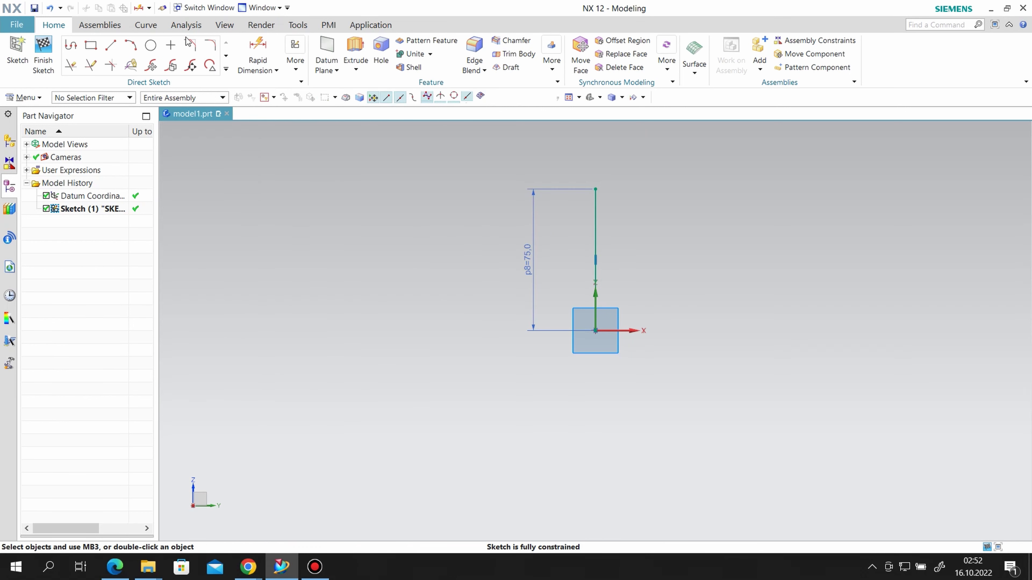
pyautogui.click(114, 46)
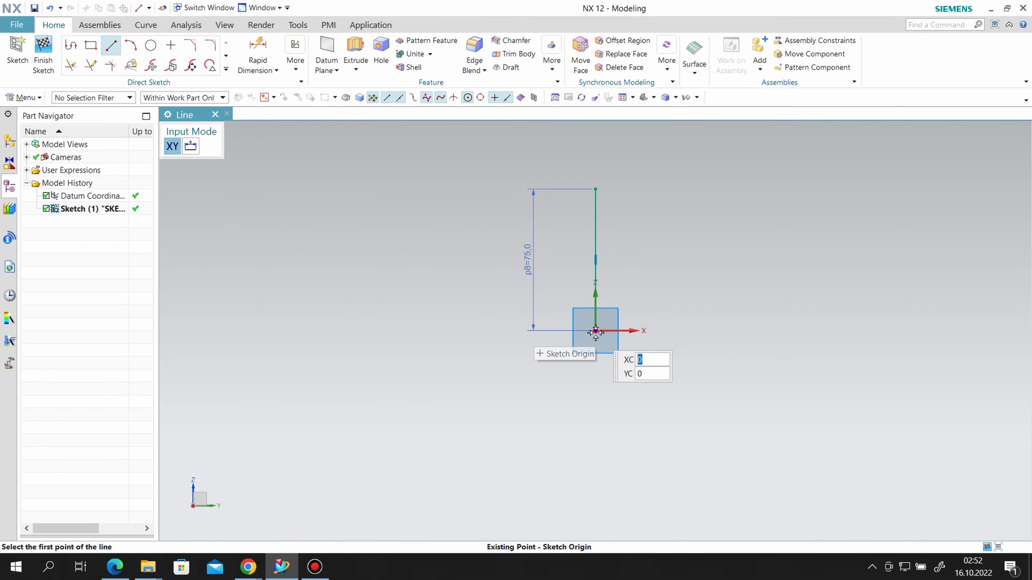
# Draw a horizontal base line from the origin and set its length to 15
pyautogui.click(595, 330)
pyautogui.press('Return')
pyautogui.scroll(1, 650, 325)
pyautogui.scroll(1, 642, 327)
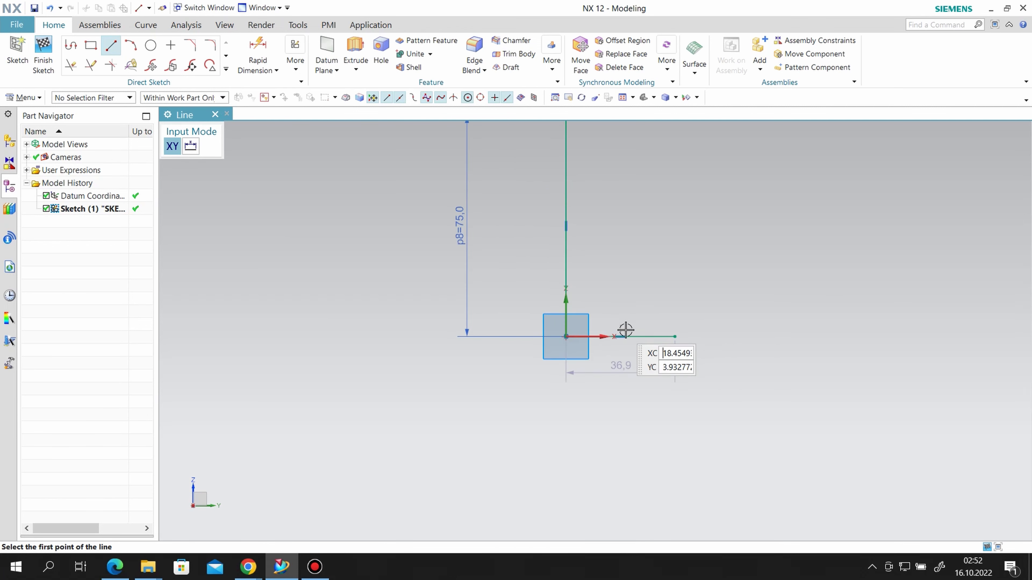
pyautogui.press('Escape')
pyautogui.doubleClick(623, 373)
pyautogui.write('15')
pyautogui.press('Return')
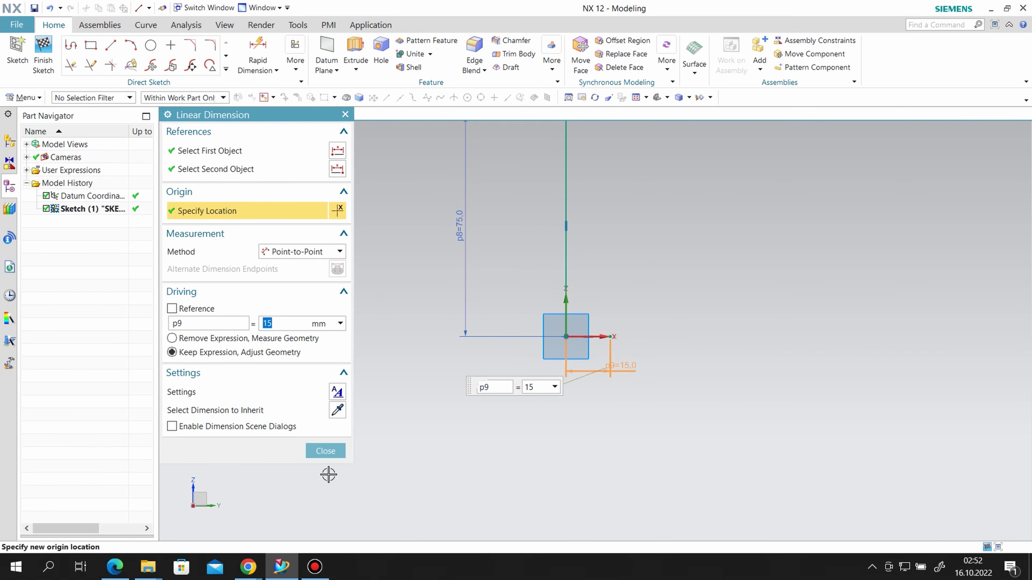
pyautogui.click(325, 451)
# Add a vertical step line 3 mm tall at the base line's right end
pyautogui.click(110, 46)
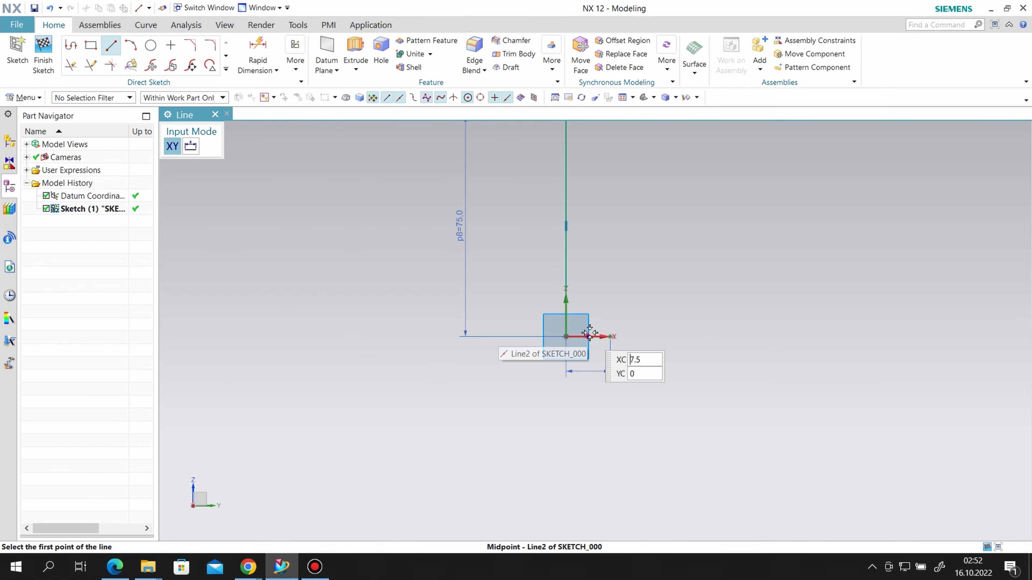
pyautogui.click(610, 336)
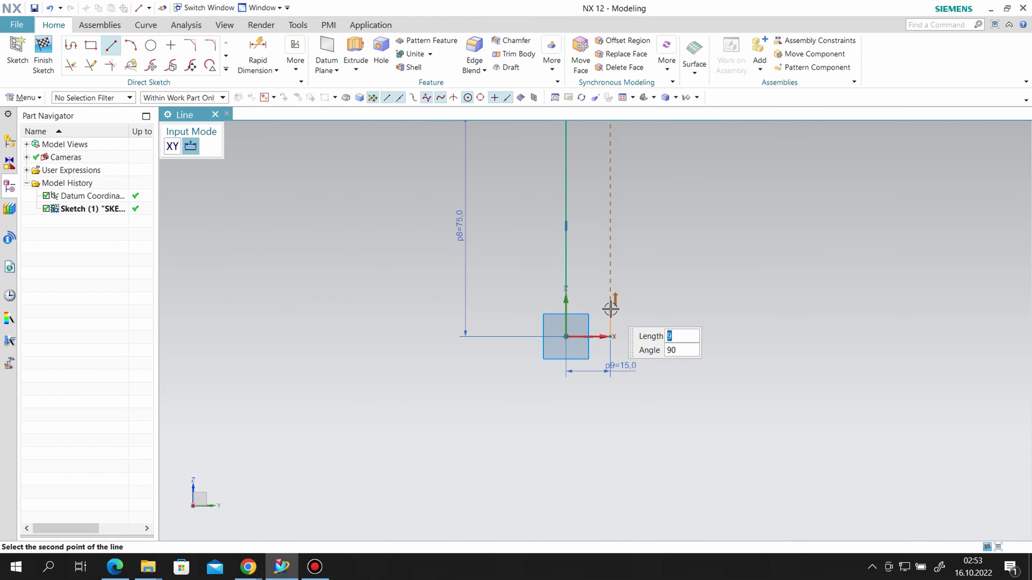
pyautogui.scroll(2, 621, 302)
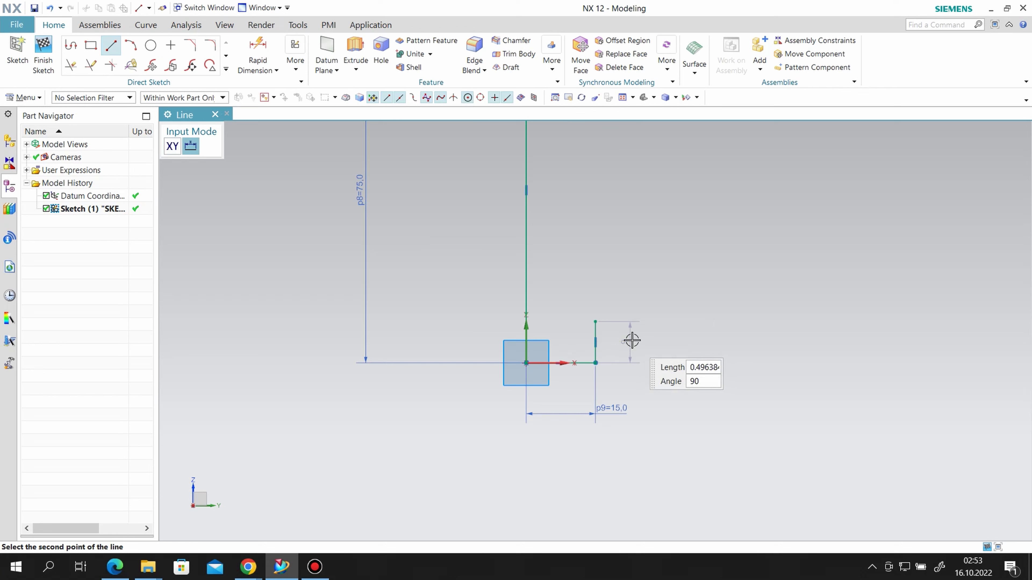
pyautogui.press('Escape')
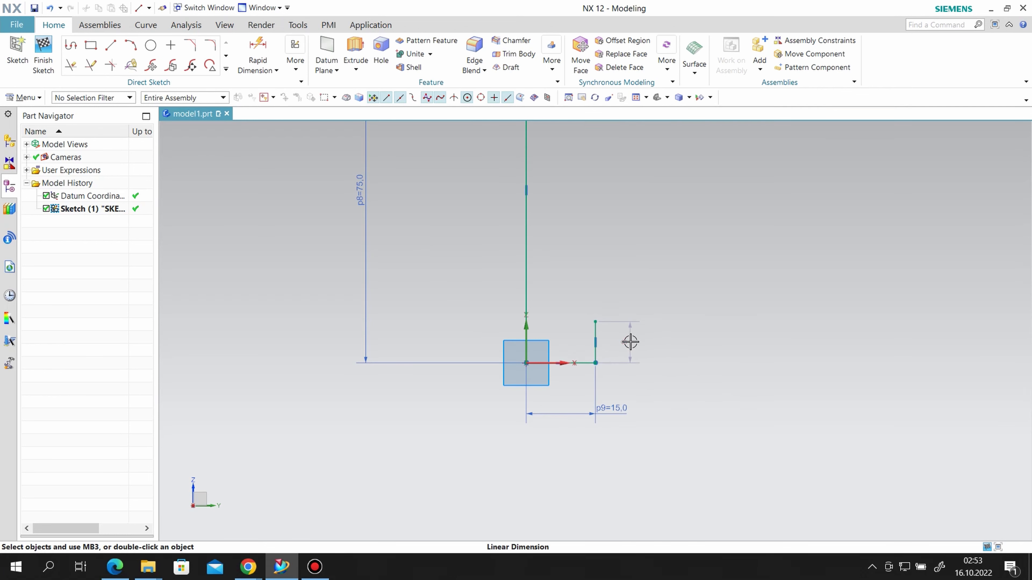
pyautogui.doubleClick(630, 342)
pyautogui.write('3')
pyautogui.press('Return')
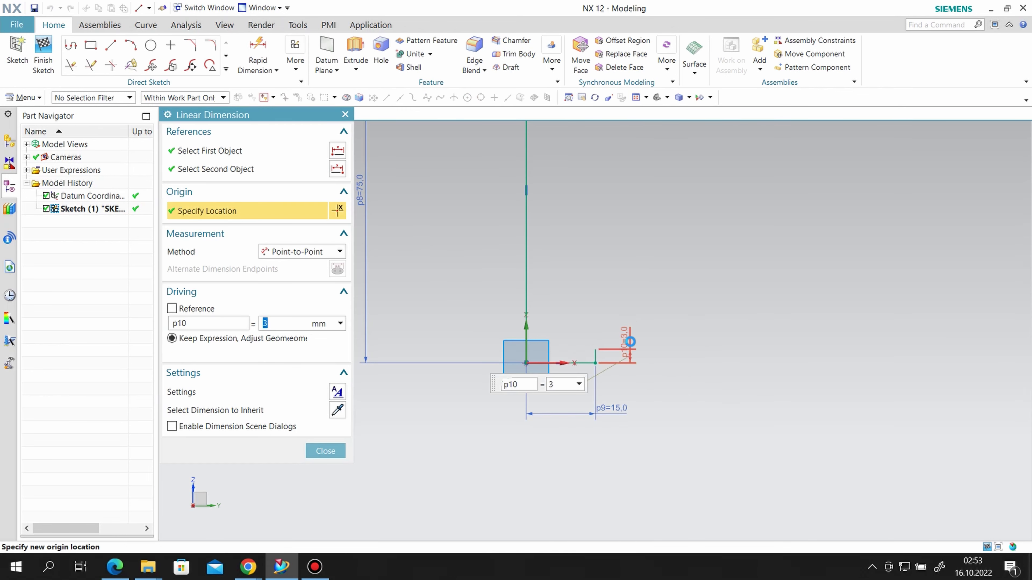
pyautogui.click(325, 450)
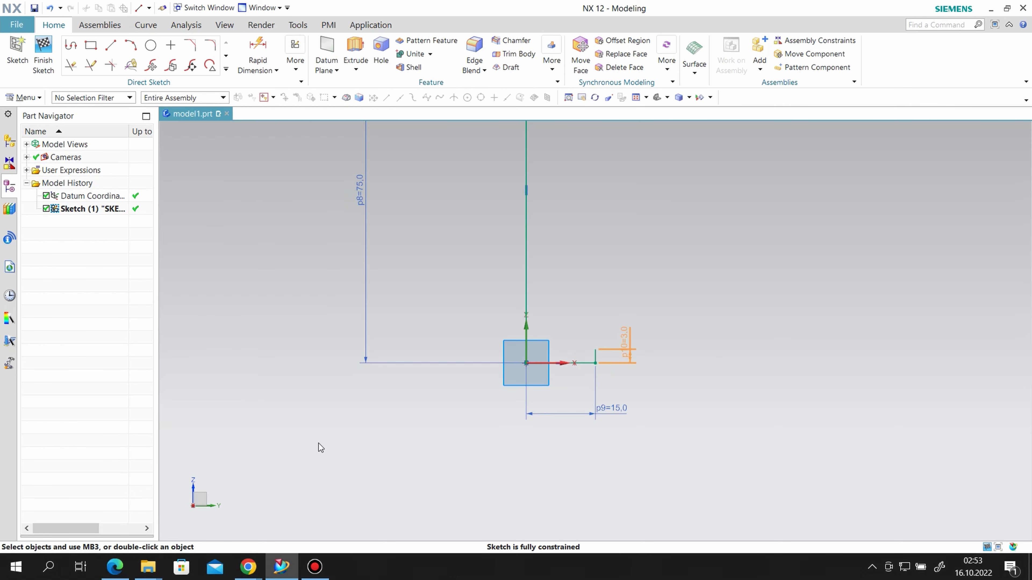
# Draw an angled line up-left from the step's top and dimension it 2 by 2
pyautogui.click(117, 52)
pyautogui.scroll(3, 698, 364)
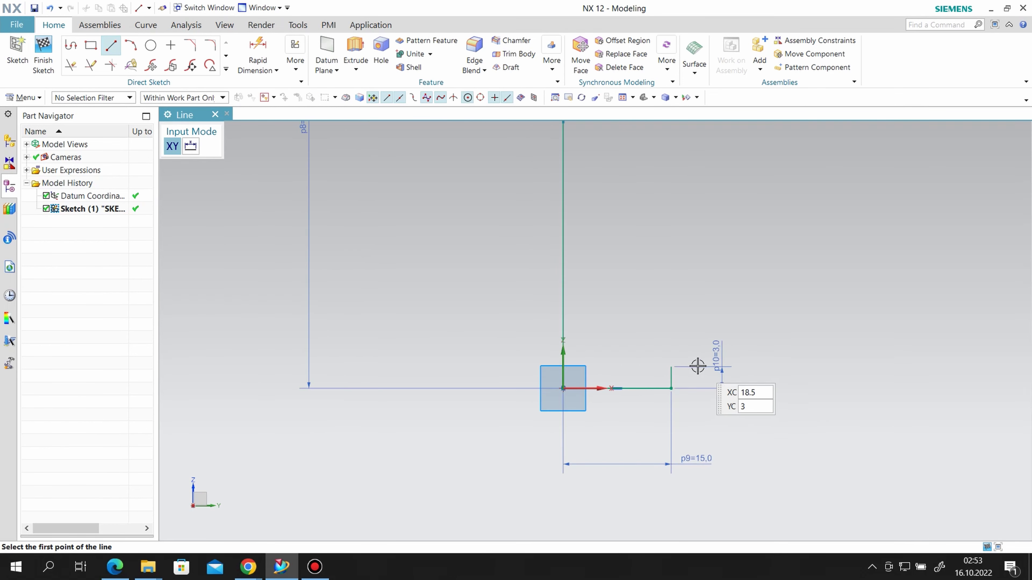
pyautogui.scroll(2, 661, 364)
pyautogui.click(655, 367)
pyautogui.click(620, 340)
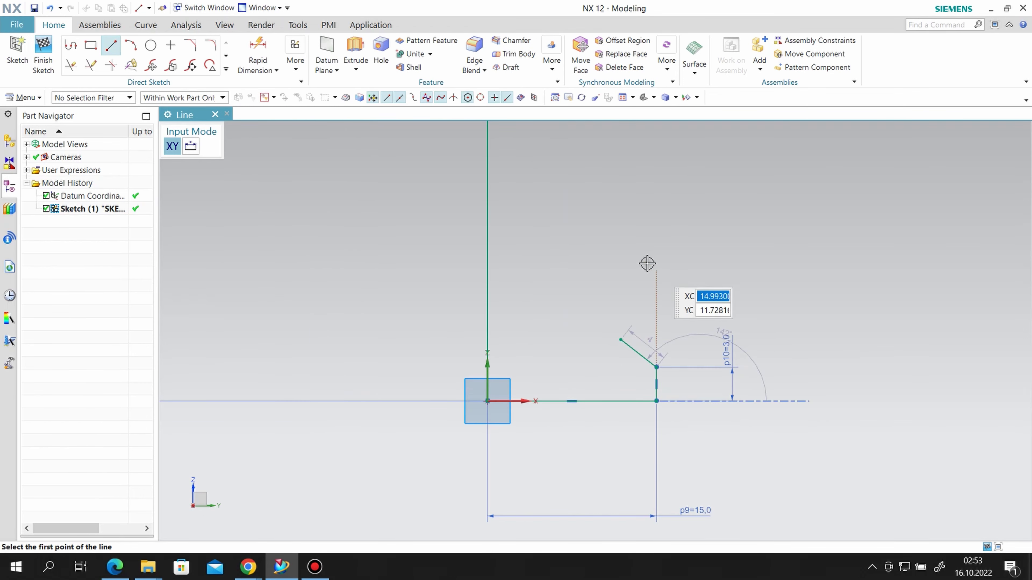
pyautogui.press('Escape')
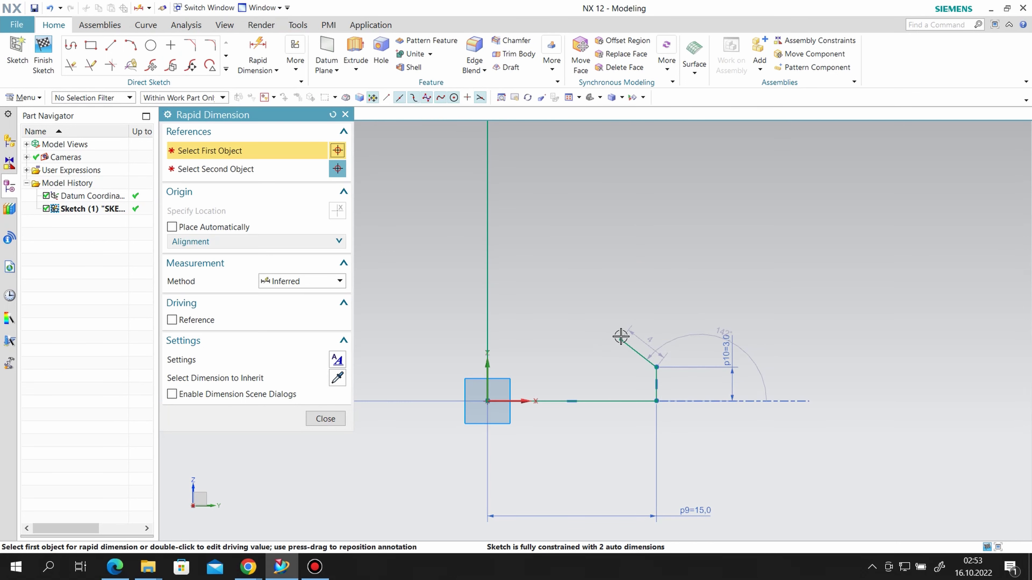
pyautogui.click(656, 381)
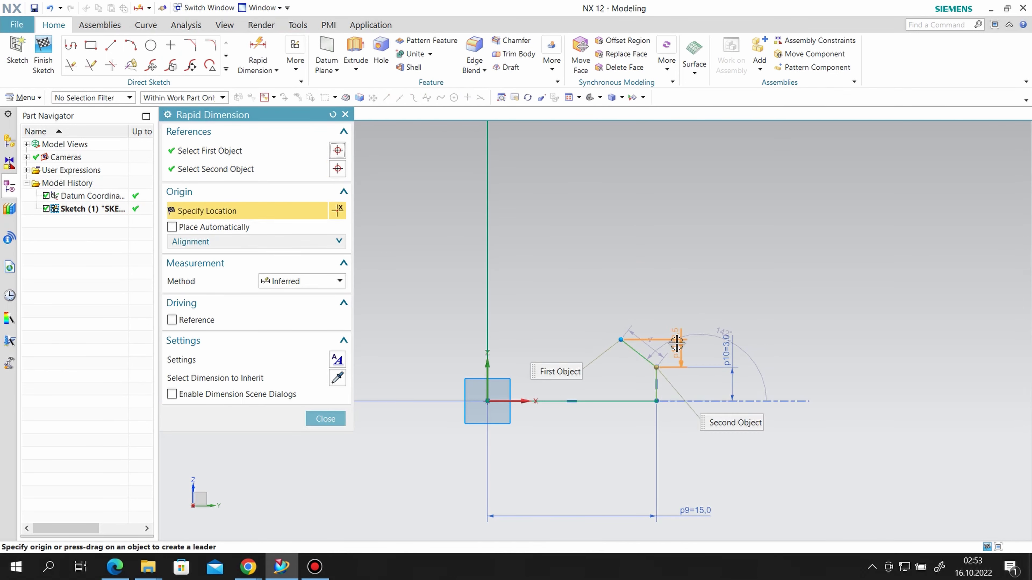
pyautogui.click(677, 352)
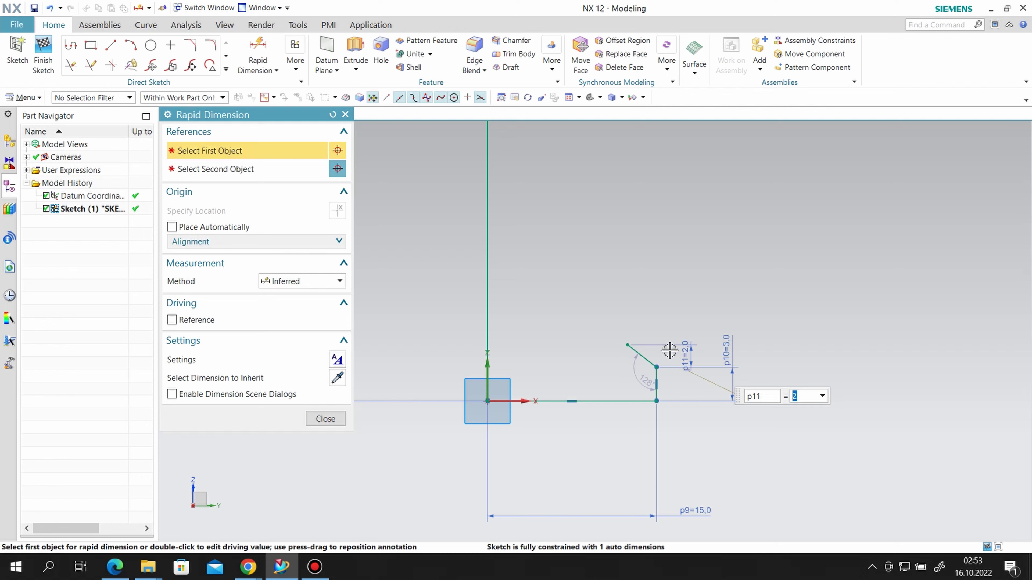
pyautogui.click(628, 346)
pyautogui.click(656, 374)
pyautogui.click(647, 467)
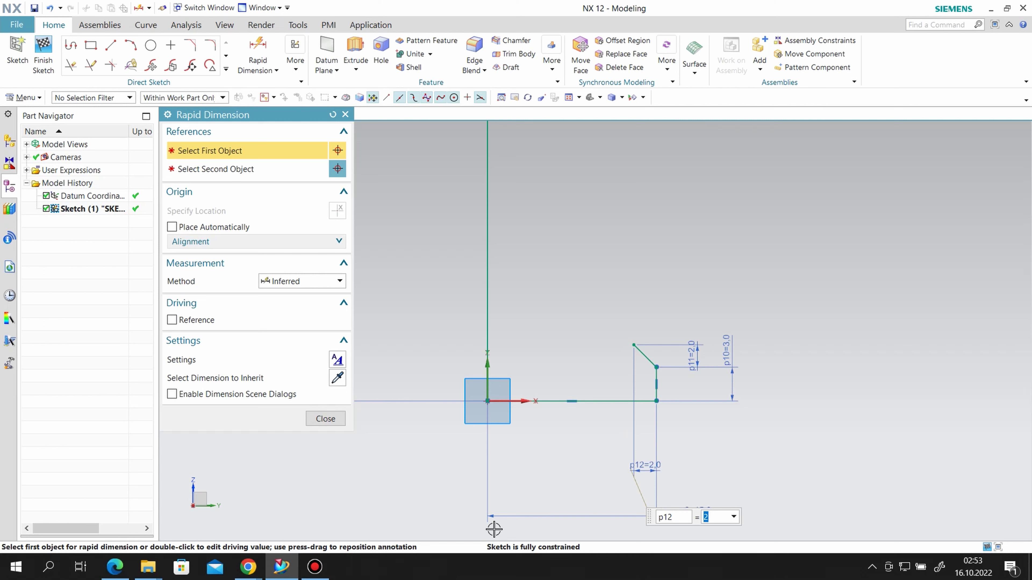
pyautogui.click(325, 419)
pyautogui.click(130, 46)
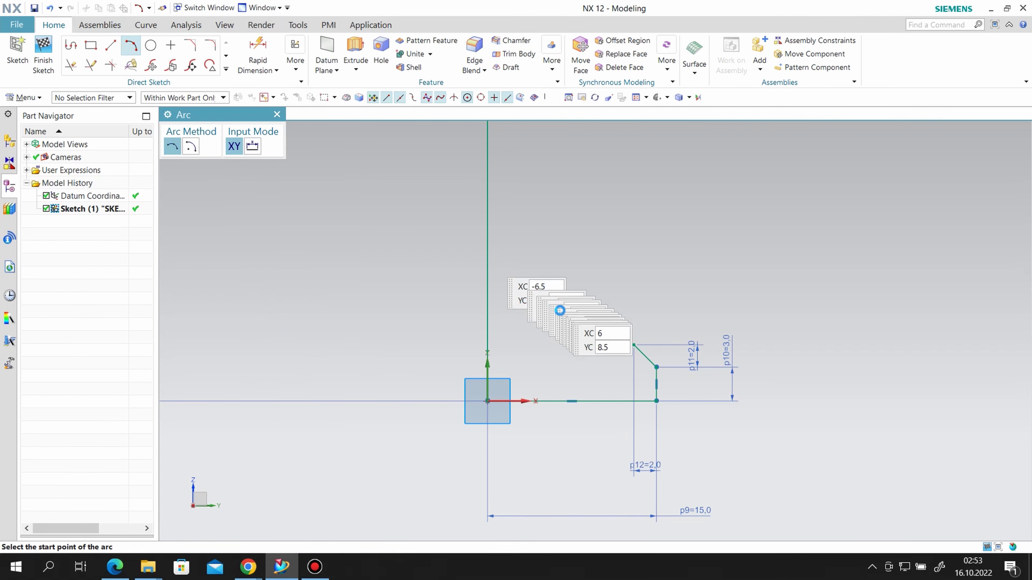
# Draw an arc from the angled line's top end, bulging right, with radius 6
pyautogui.click(633, 345)
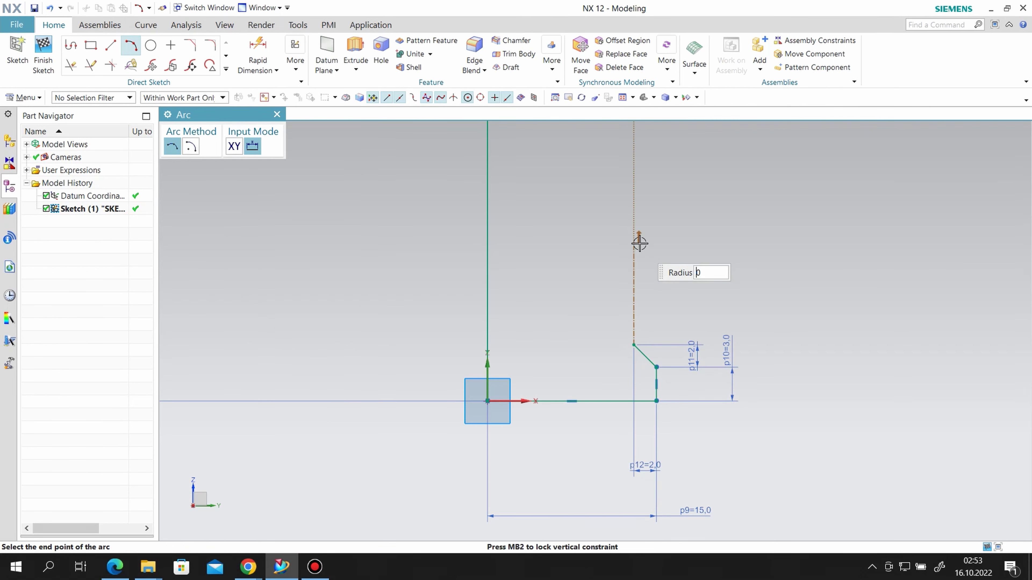
pyautogui.click(606, 252)
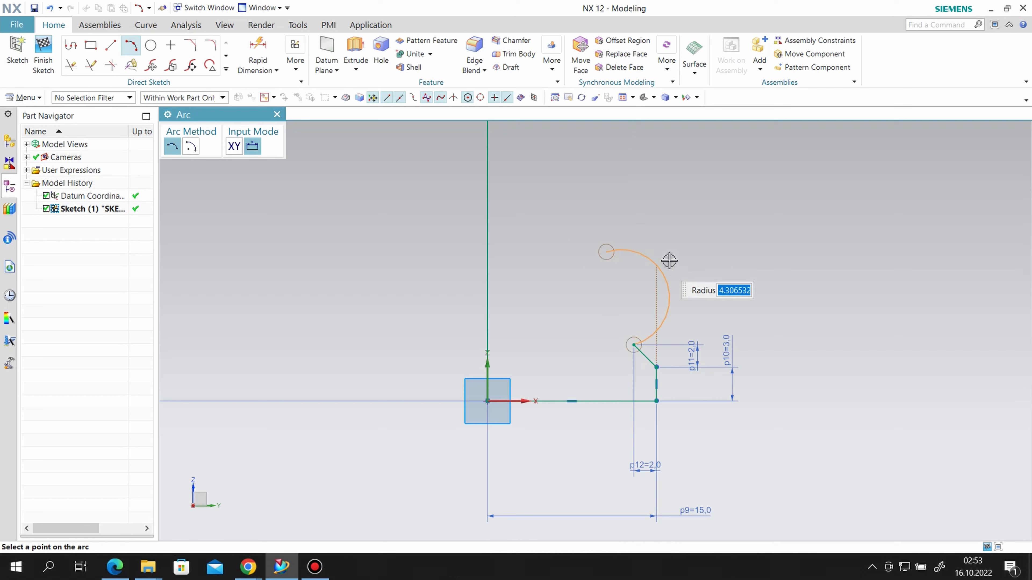
pyautogui.click(649, 261)
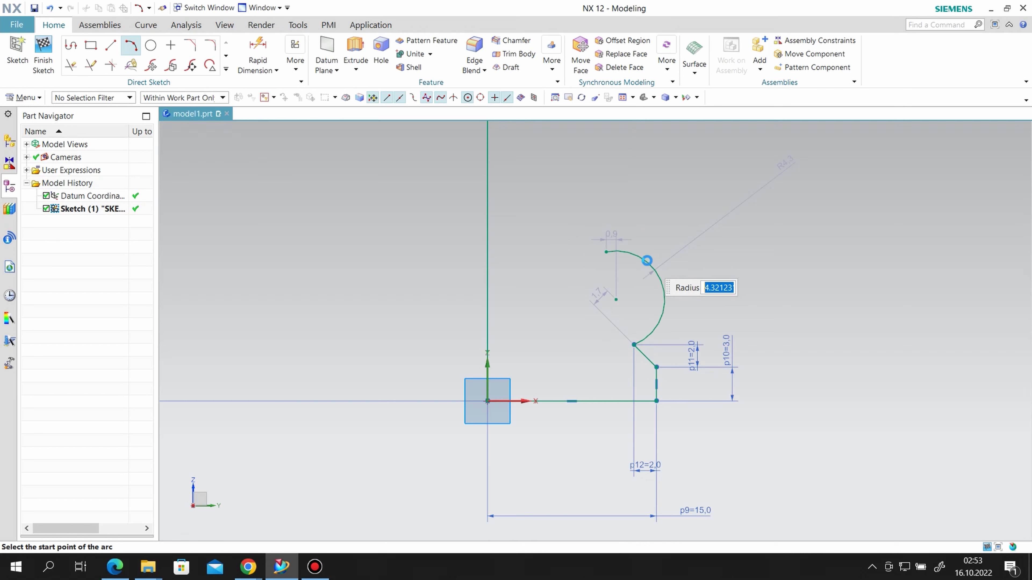
pyautogui.press('Escape')
pyautogui.moveTo(783, 162); pyautogui.dragTo(685, 226)
pyautogui.doubleClick(685, 226)
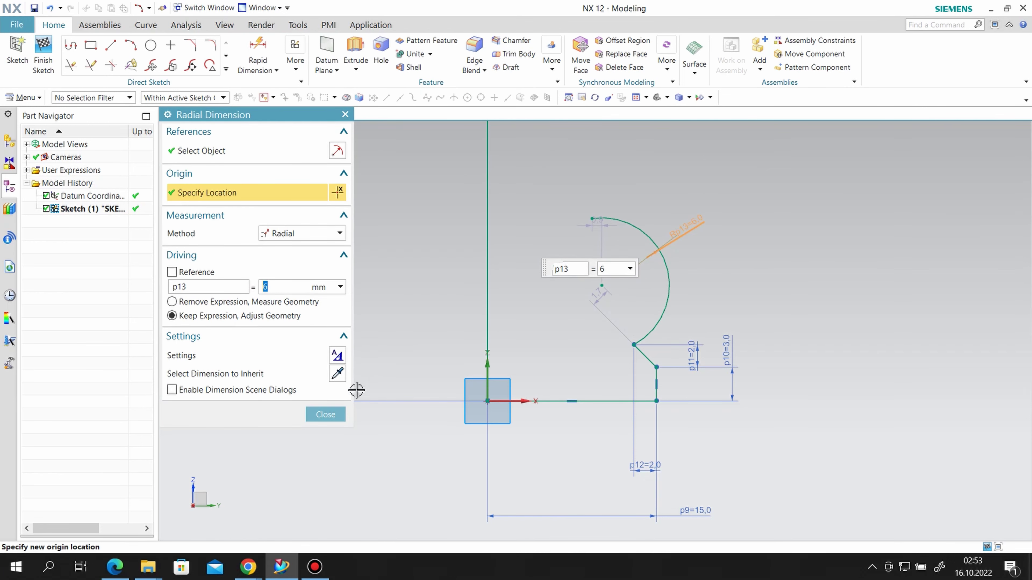
pyautogui.click(325, 414)
# Dimension the arc's top endpoint 10 from the vertical axis line
pyautogui.click(256, 52)
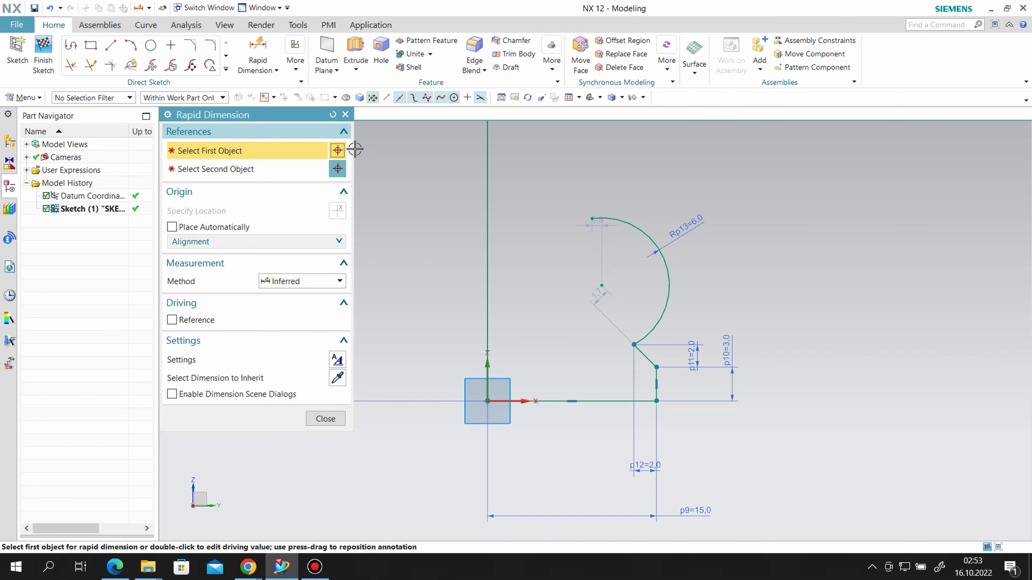
pyautogui.click(603, 222)
pyautogui.click(487, 265)
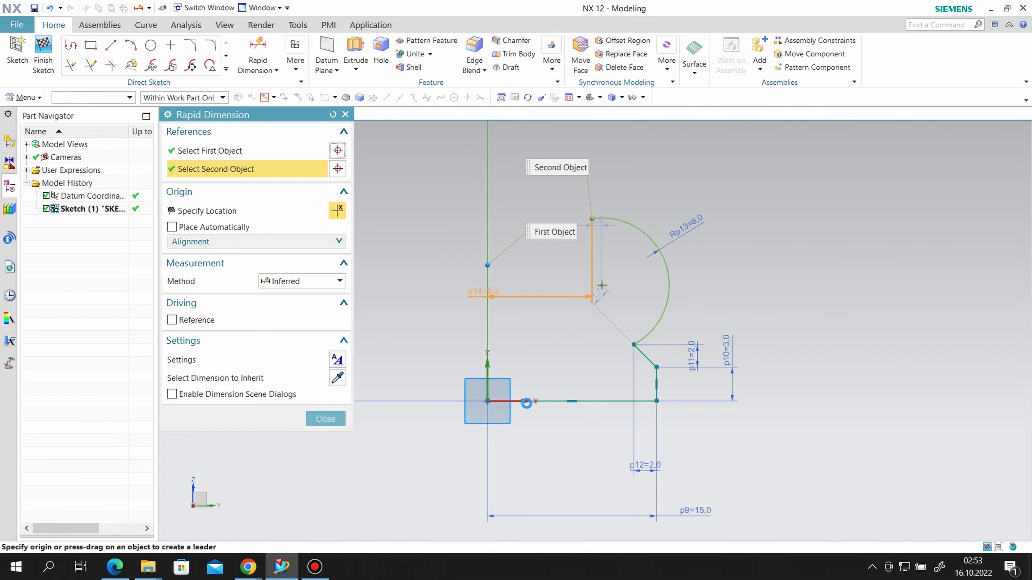
pyautogui.click(523, 470)
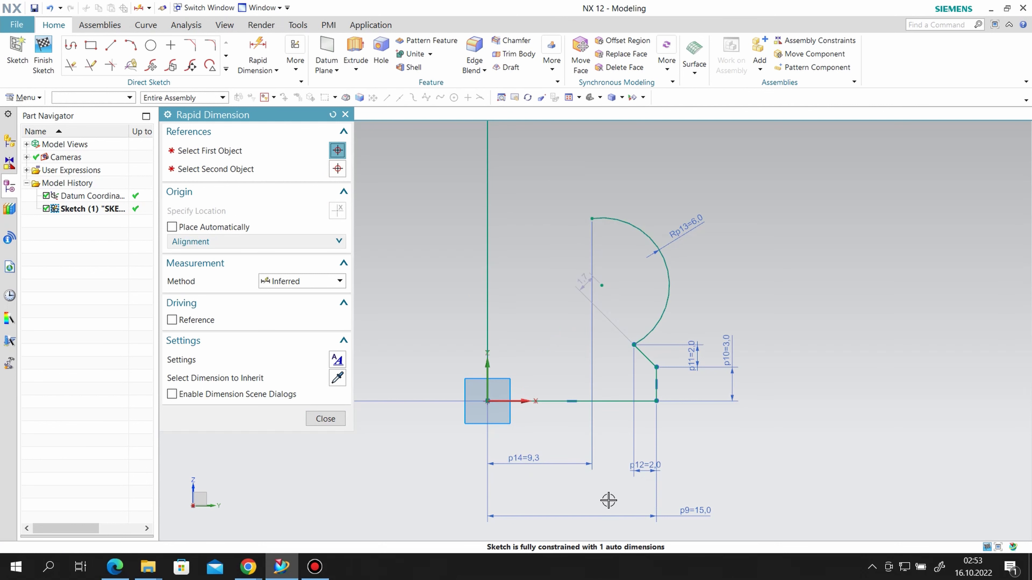
pyautogui.write('10')
pyautogui.press('Return')
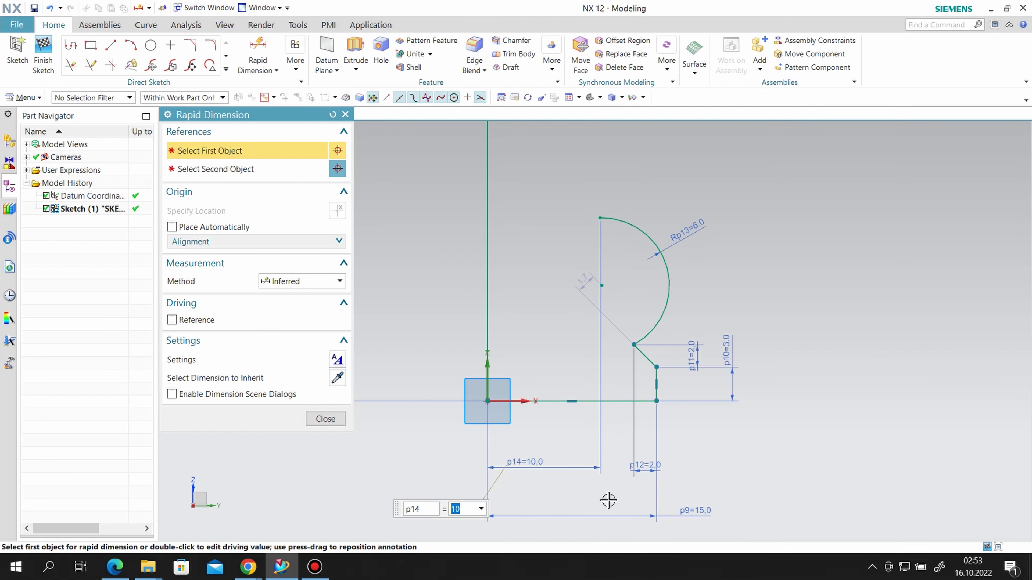
pyautogui.click(325, 419)
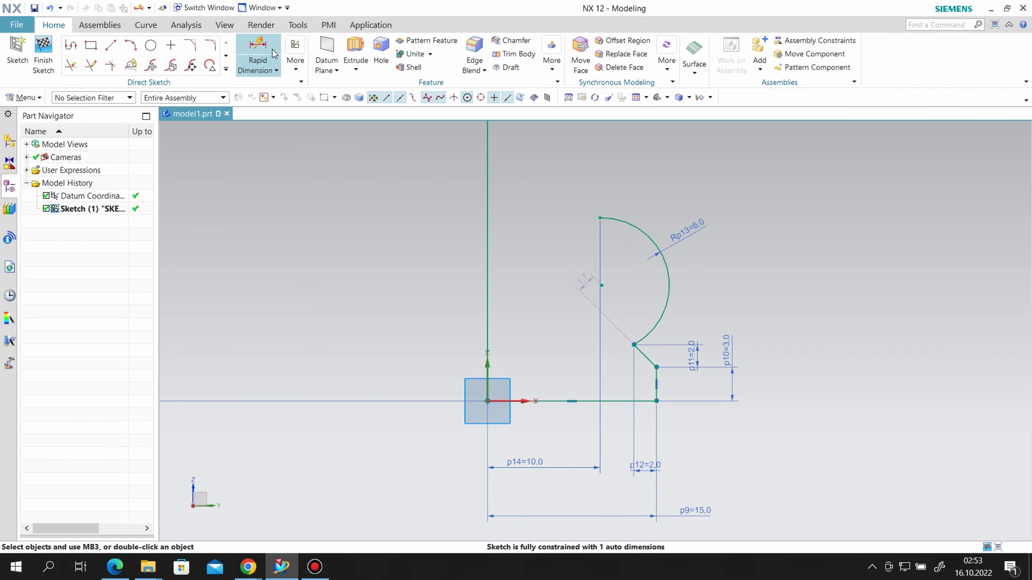
# Set the vertical distance between the arc's two endpoints to 9
pyautogui.click(596, 218)
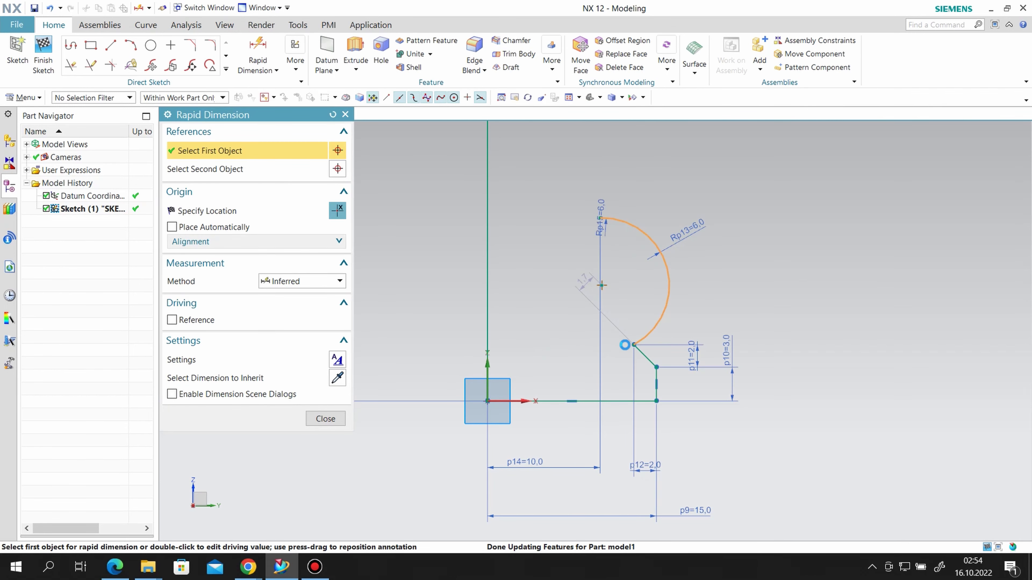
pyautogui.click(633, 344)
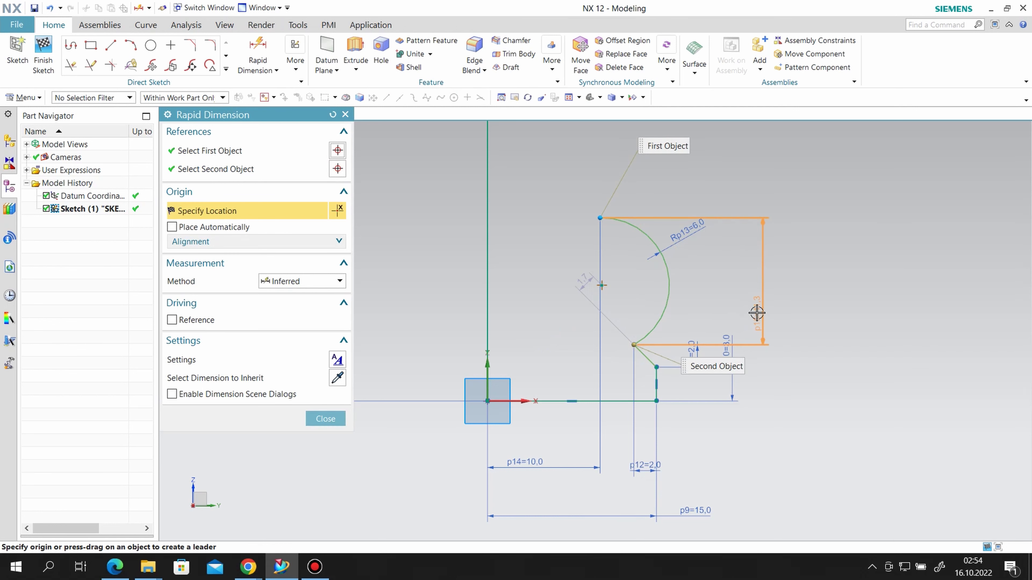
pyautogui.click(719, 280)
pyautogui.write('8.97')
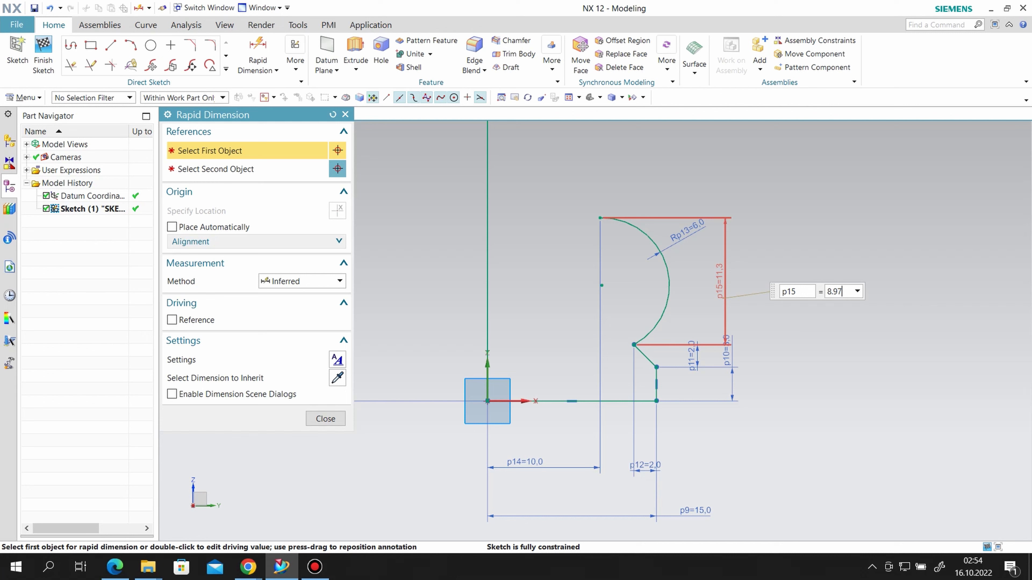
pyautogui.press('Return')
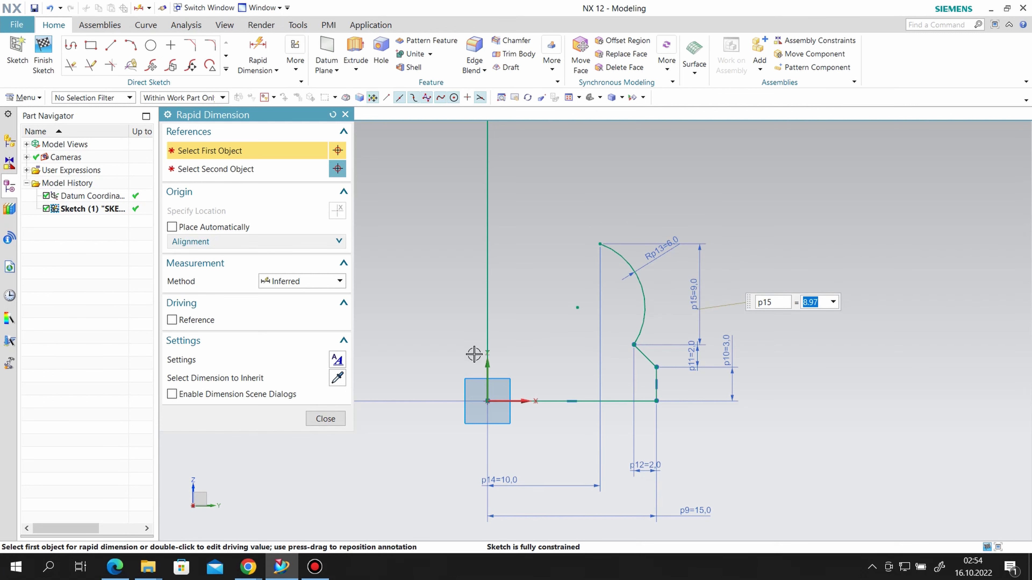
pyautogui.click(340, 420)
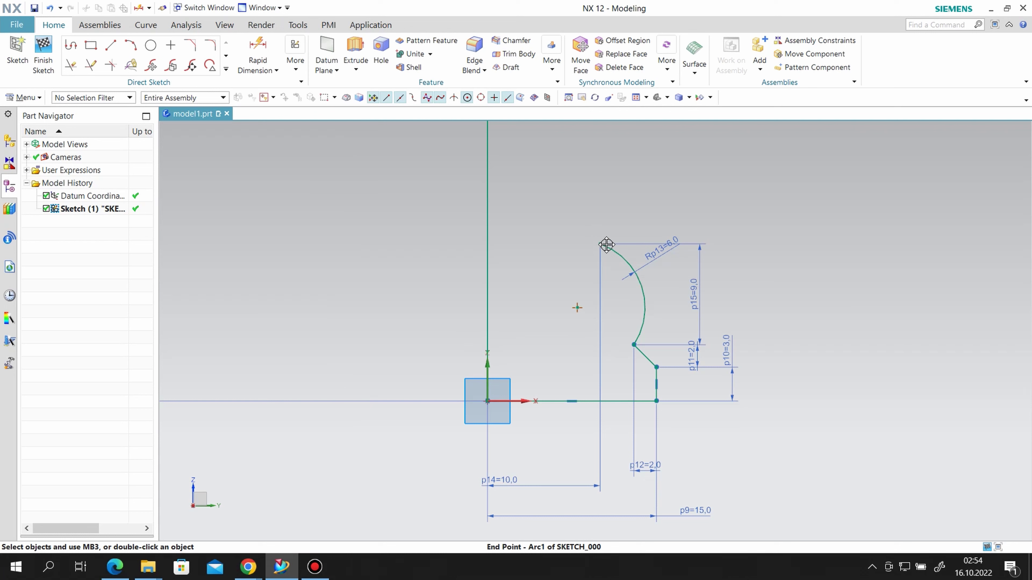
pyautogui.click(109, 48)
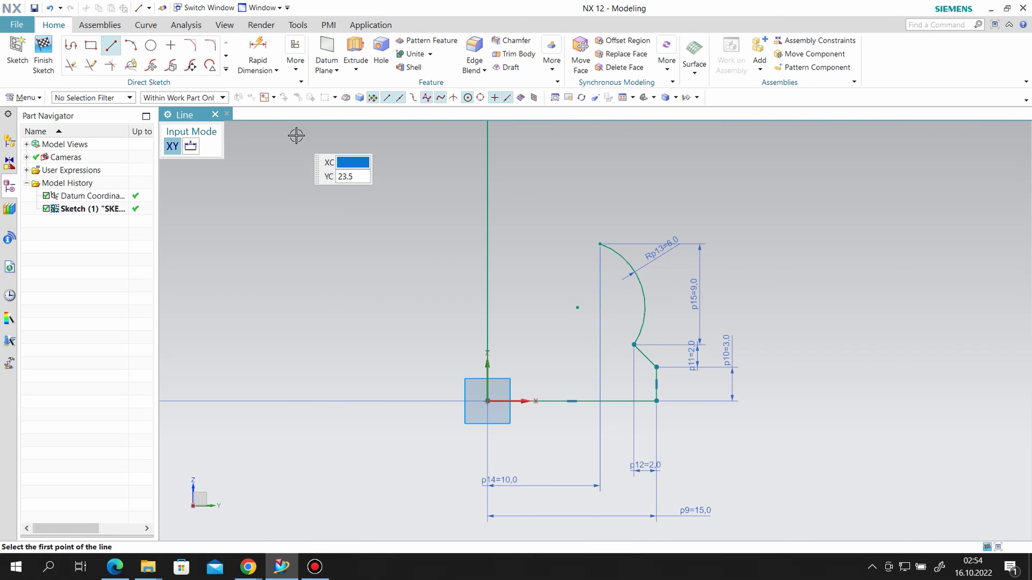
# Snap a short vertical line to the large arc's top end point and dimension it 1.7
pyautogui.click(599, 244)
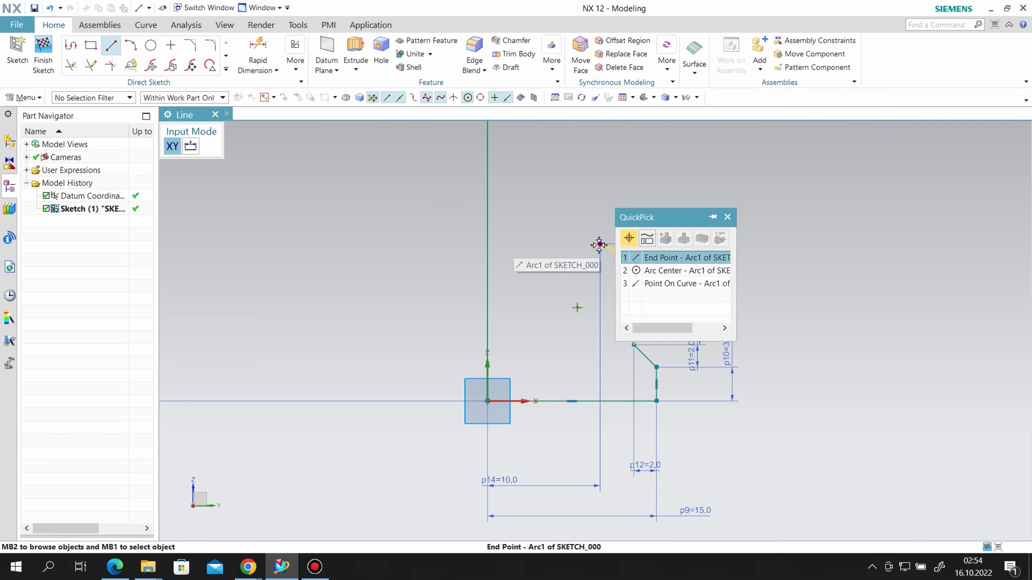
pyautogui.click(652, 259)
pyautogui.scroll(3, 605, 226)
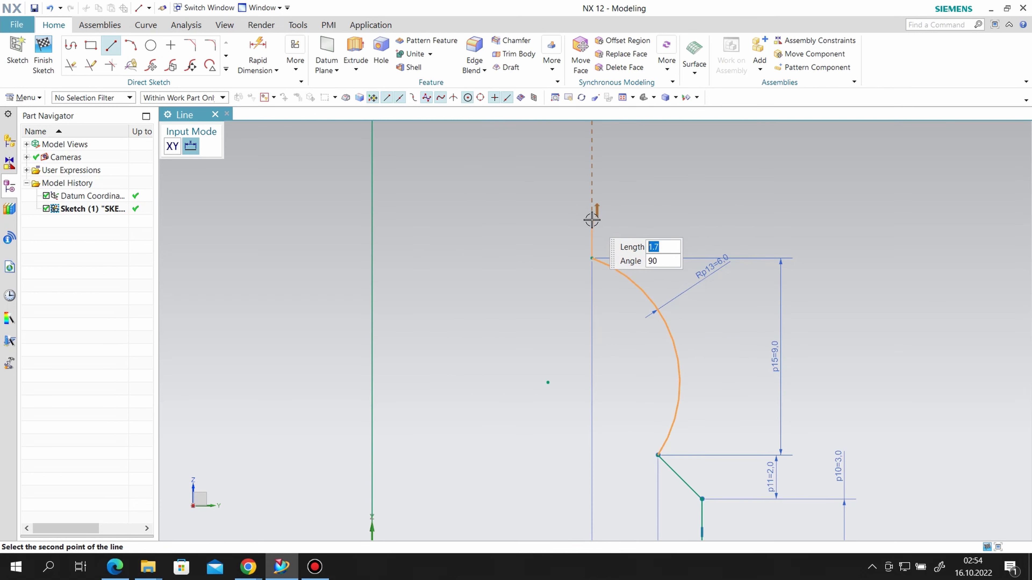
pyautogui.click(600, 219)
pyautogui.click(257, 53)
pyautogui.scroll(3, 586, 229)
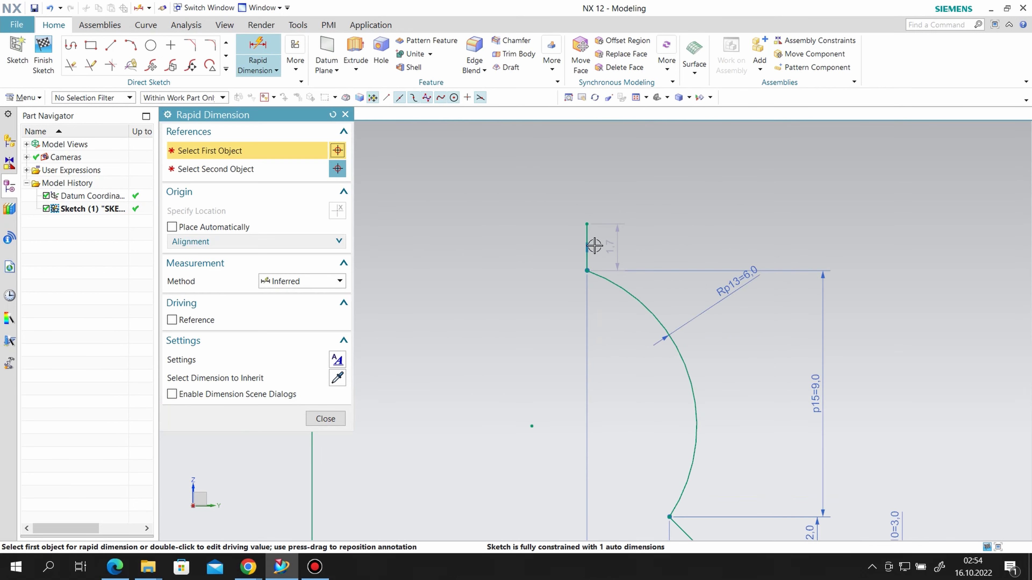
pyautogui.click(583, 225)
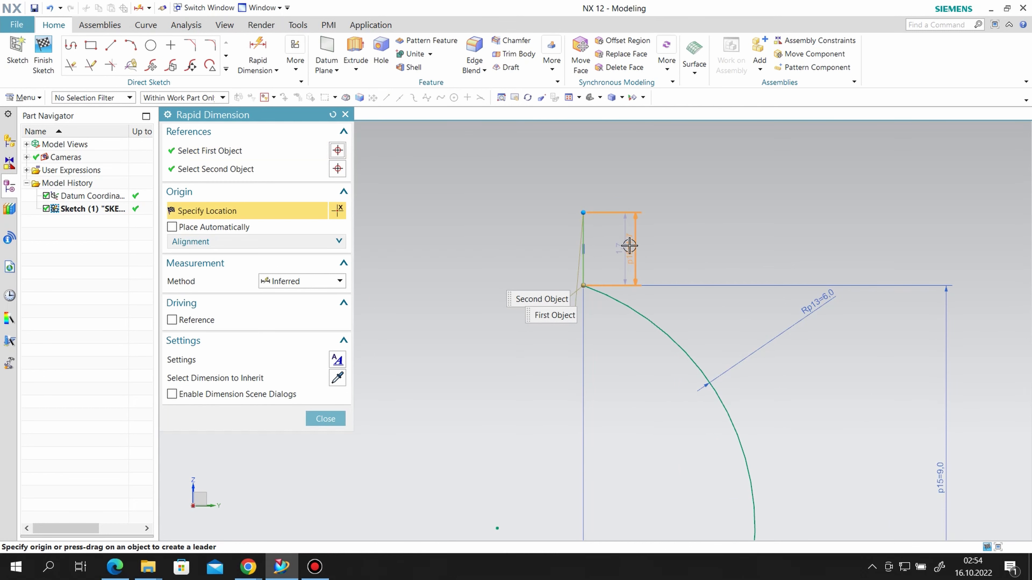
pyautogui.click(618, 248)
pyautogui.middleClick(618, 248)
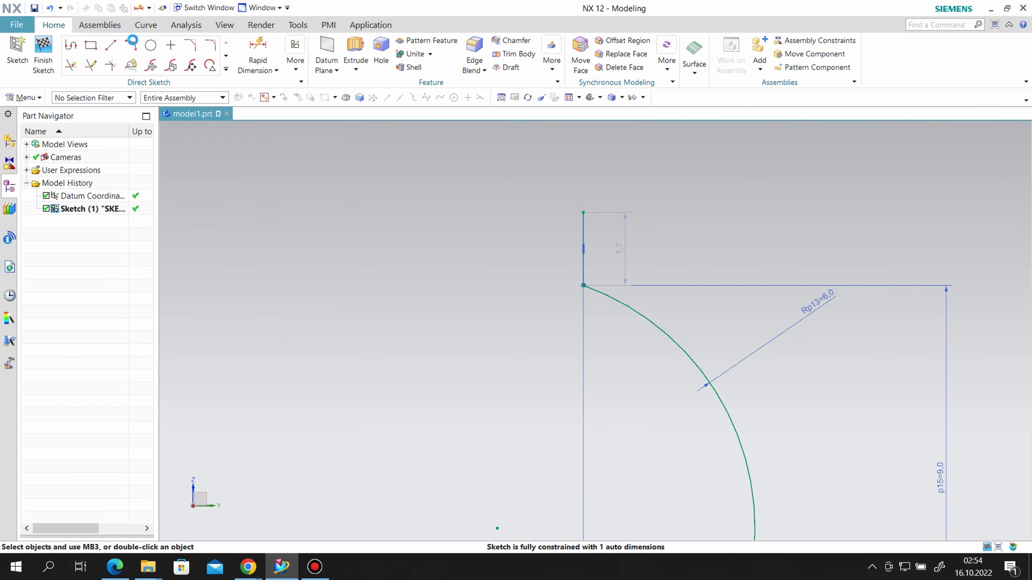
pyautogui.press('a')
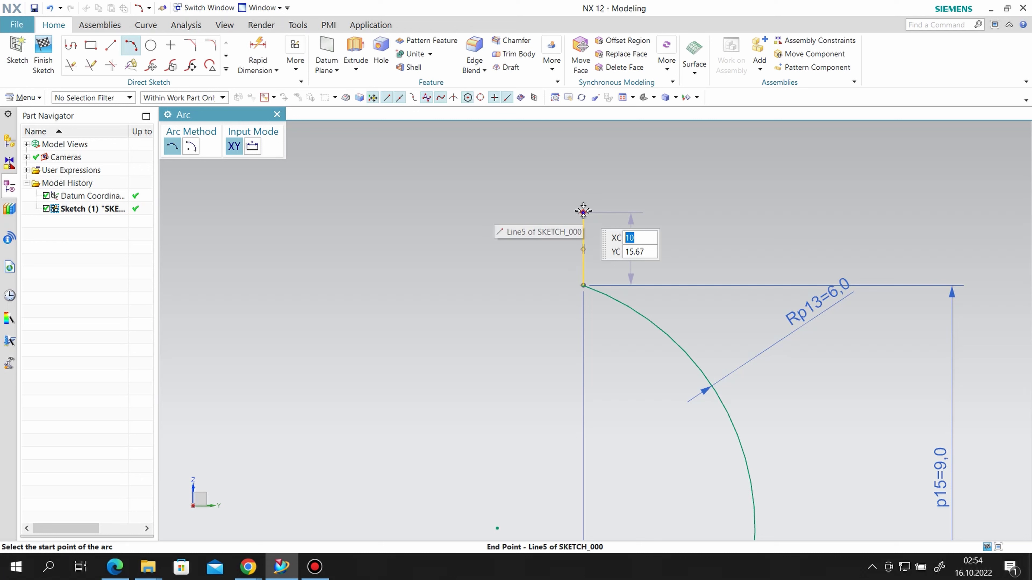
# Draw a three-point arc curving up and left from the short line's top
pyautogui.click(582, 212)
pyautogui.click(529, 134)
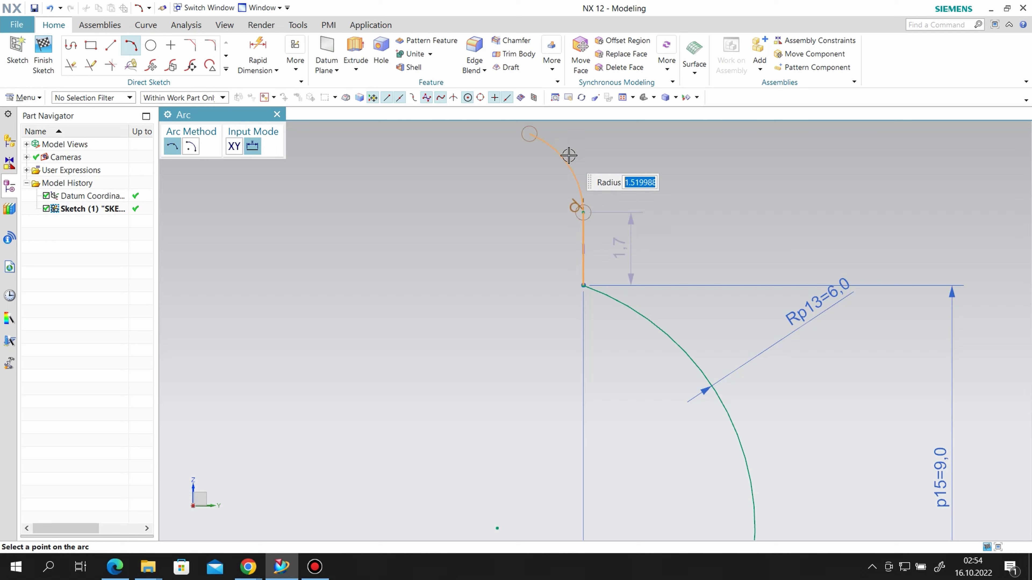
pyautogui.click(569, 155)
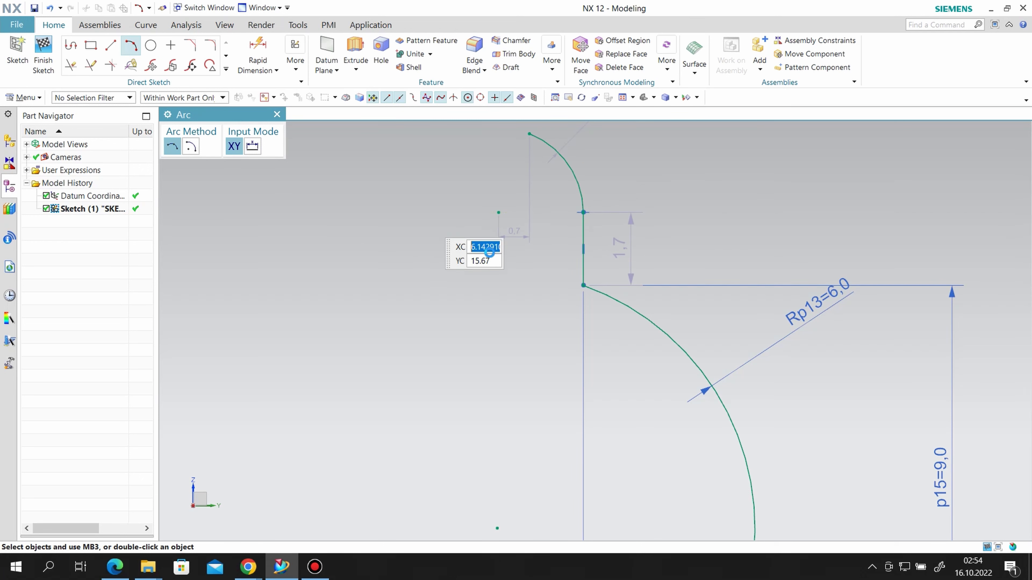
pyautogui.press('Escape')
pyautogui.scroll(-2, 553, 324)
pyautogui.scroll(-1, 523, 214)
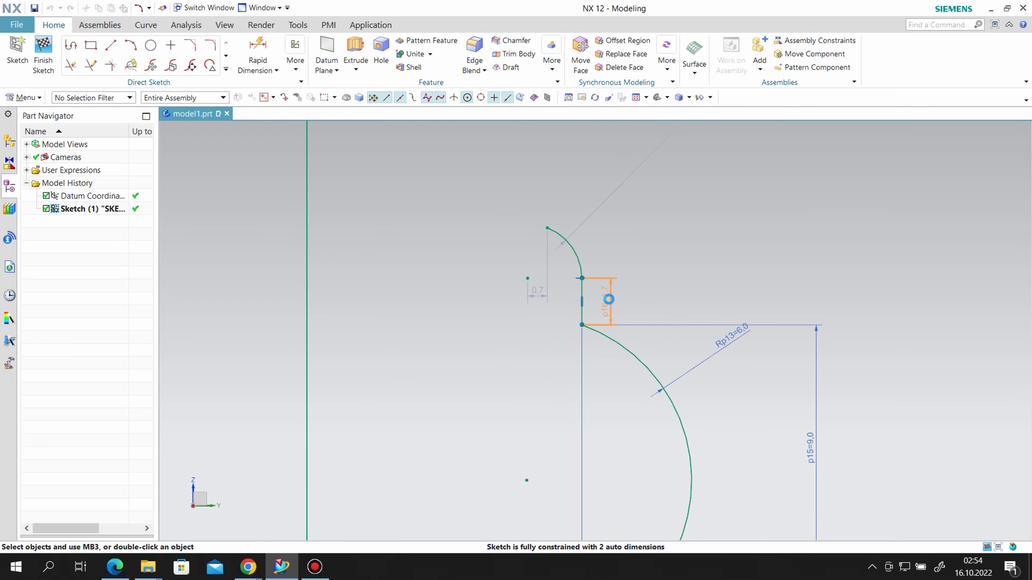
# Shorten the short line to 1 and give the small arc a radius of 2
pyautogui.doubleClick(608, 300)
pyautogui.write('1')
pyautogui.press('Return')
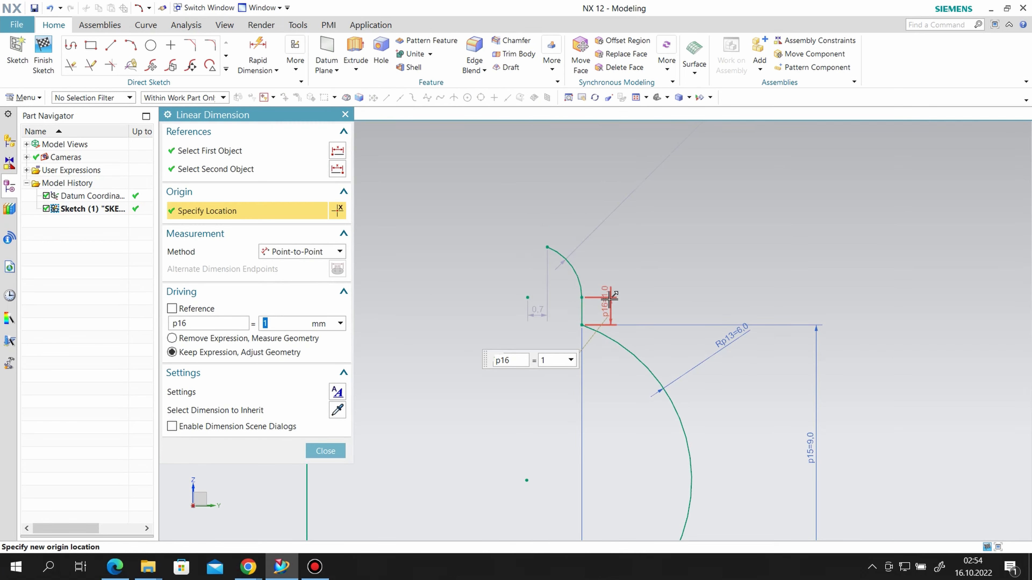
pyautogui.click(326, 451)
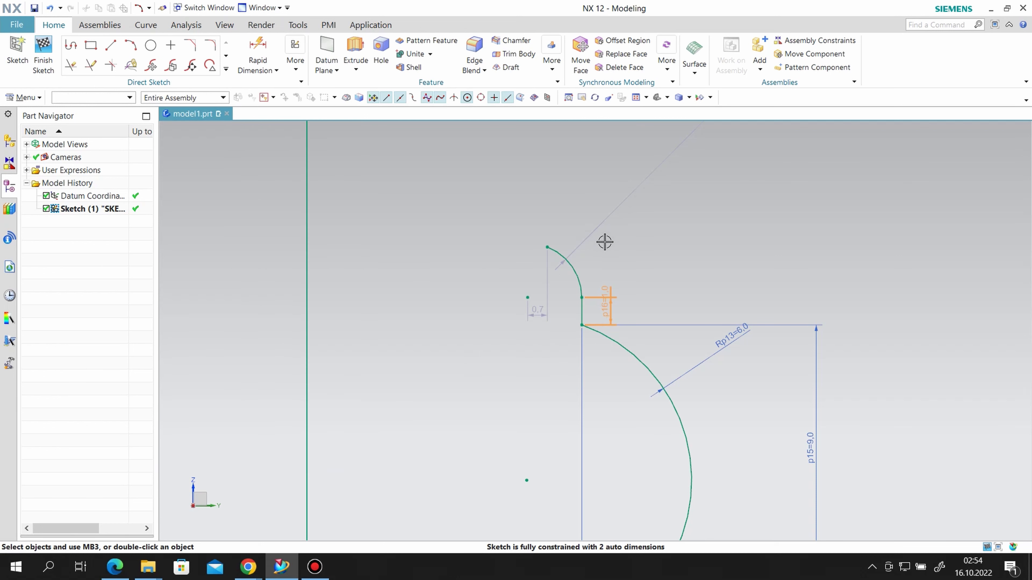
pyautogui.doubleClick(589, 231)
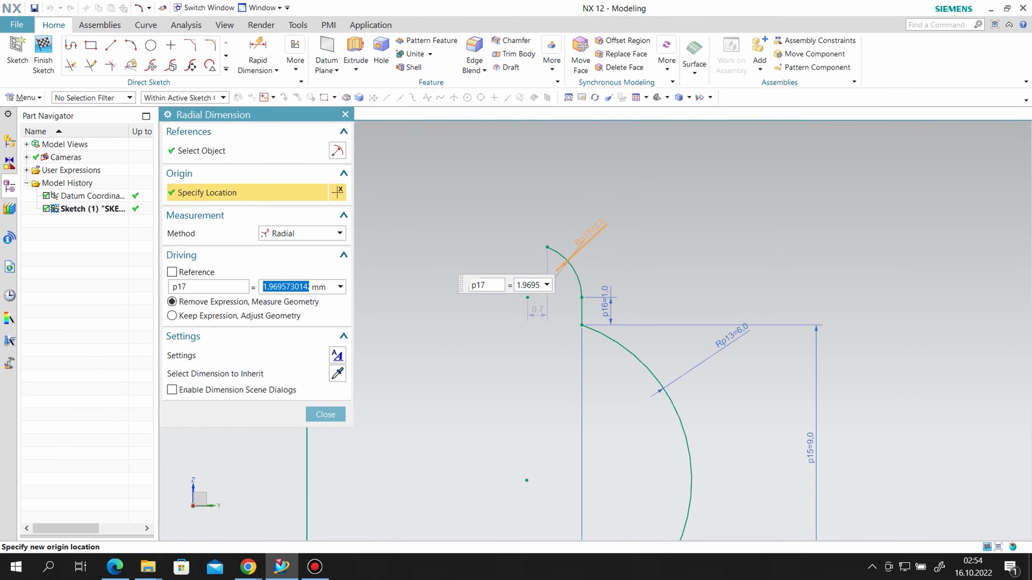
pyautogui.middleClick(594, 364)
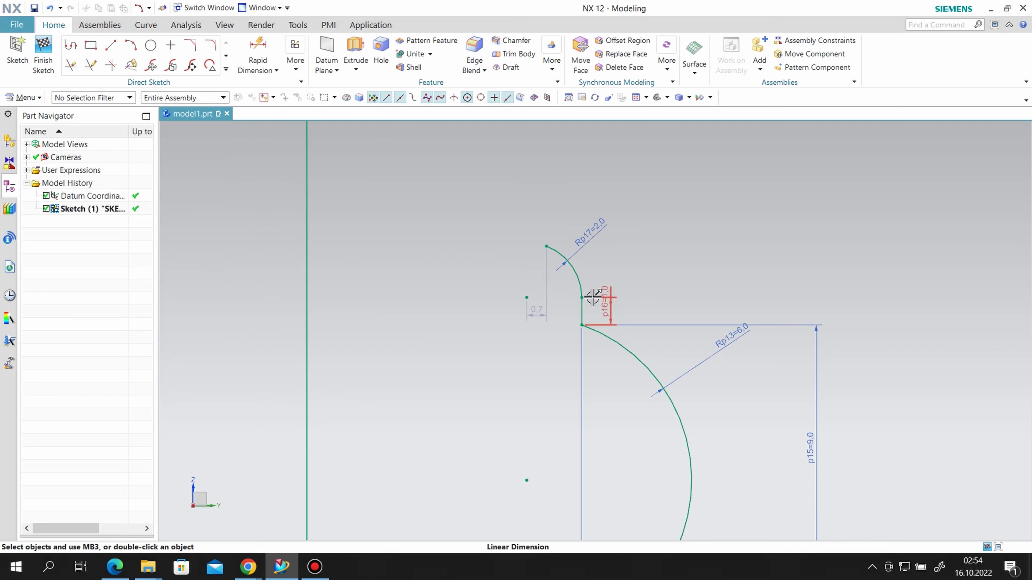
pyautogui.scroll(3, 565, 294)
pyautogui.scroll(2, 566, 294)
pyautogui.rightClick(563, 295)
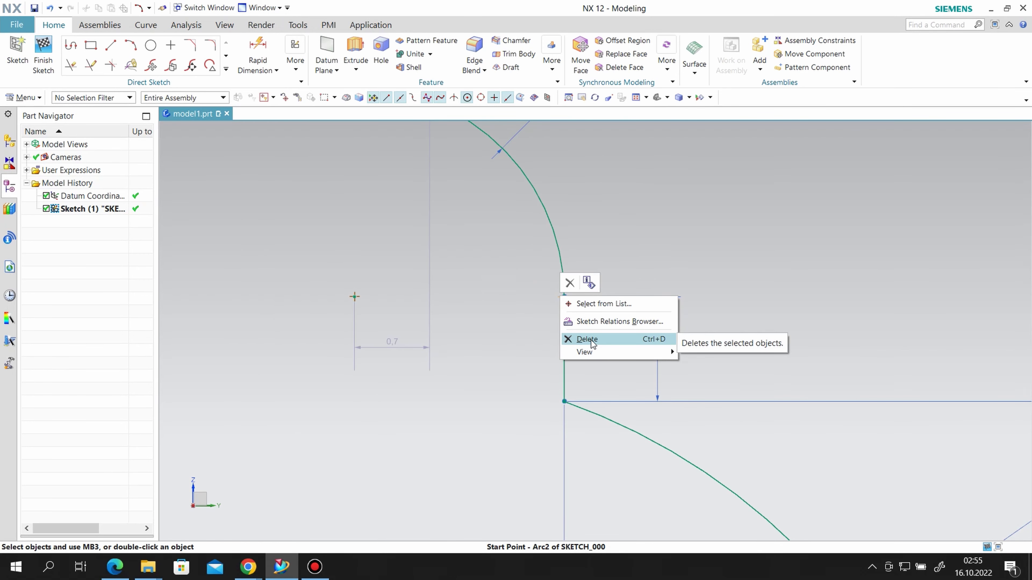
# Delete the stray sketch object and set the small arc's horizontal dimension p18 to 8
pyautogui.click(591, 341)
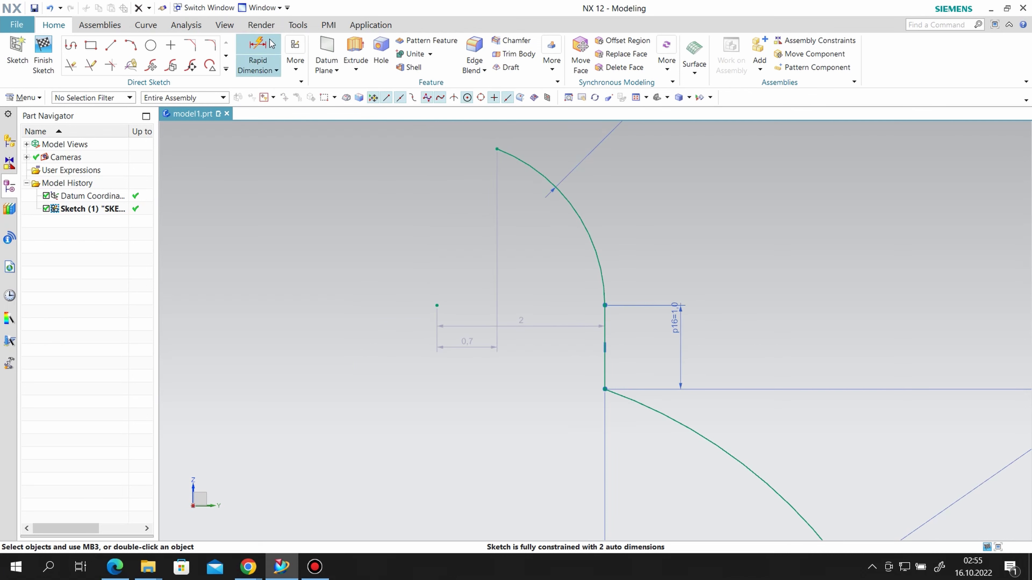
pyautogui.click(258, 53)
pyautogui.click(496, 150)
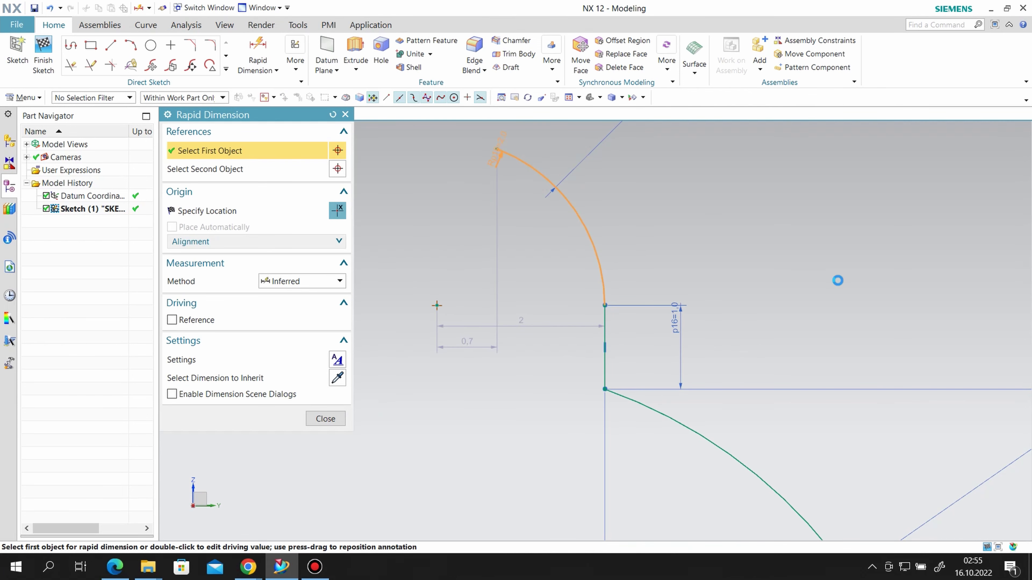
pyautogui.scroll(-2, 828, 276)
pyautogui.scroll(-2, 789, 255)
pyautogui.click(627, 270)
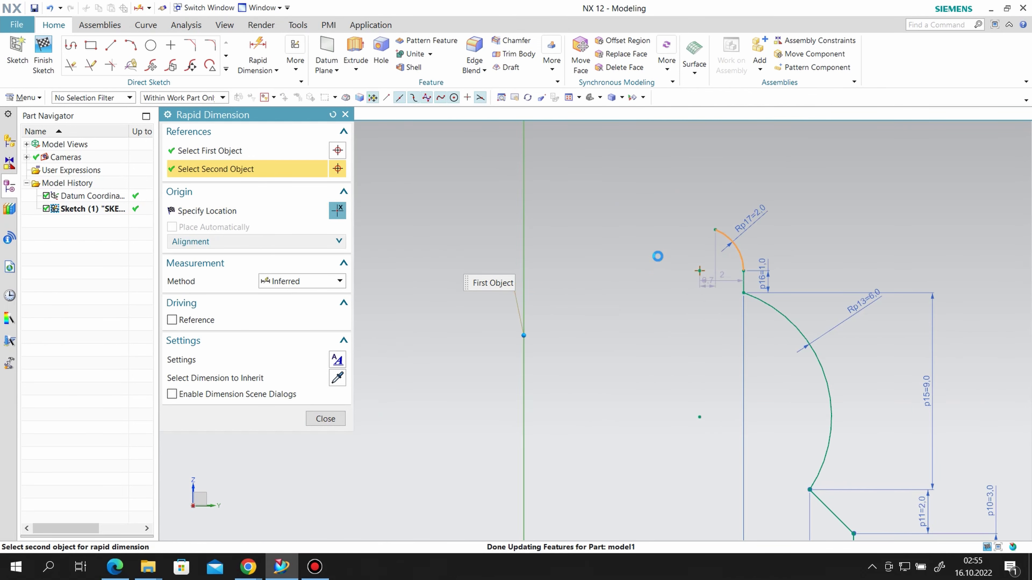
pyautogui.scroll(-1, 668, 212)
pyautogui.click(639, 411)
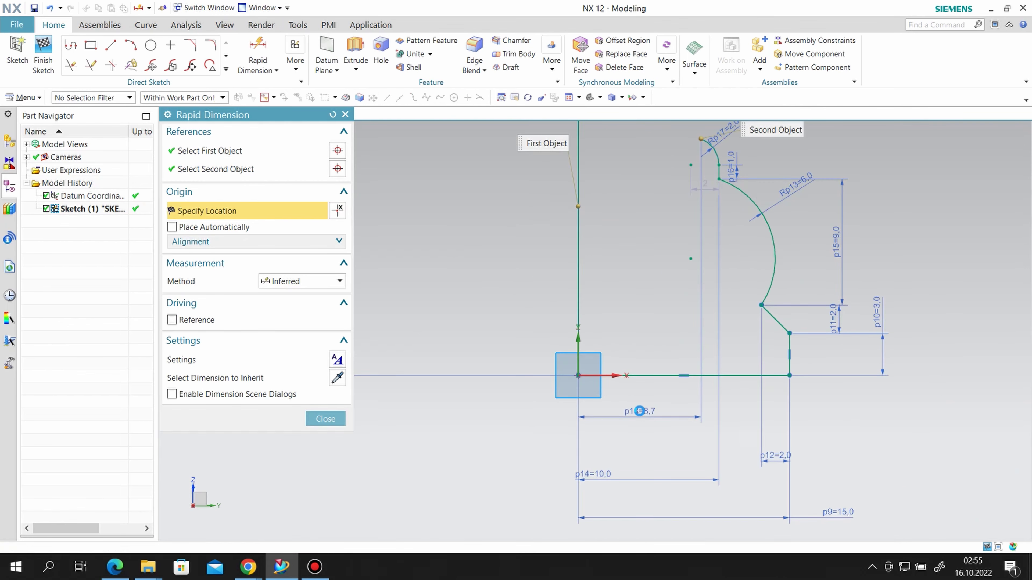
pyautogui.write('8')
pyautogui.press('Return')
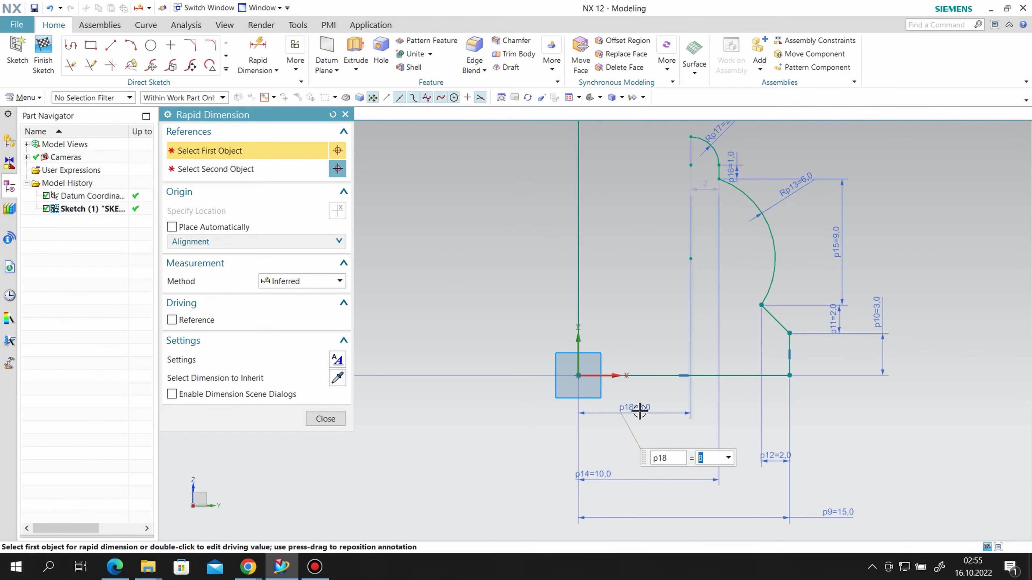
pyautogui.click(326, 420)
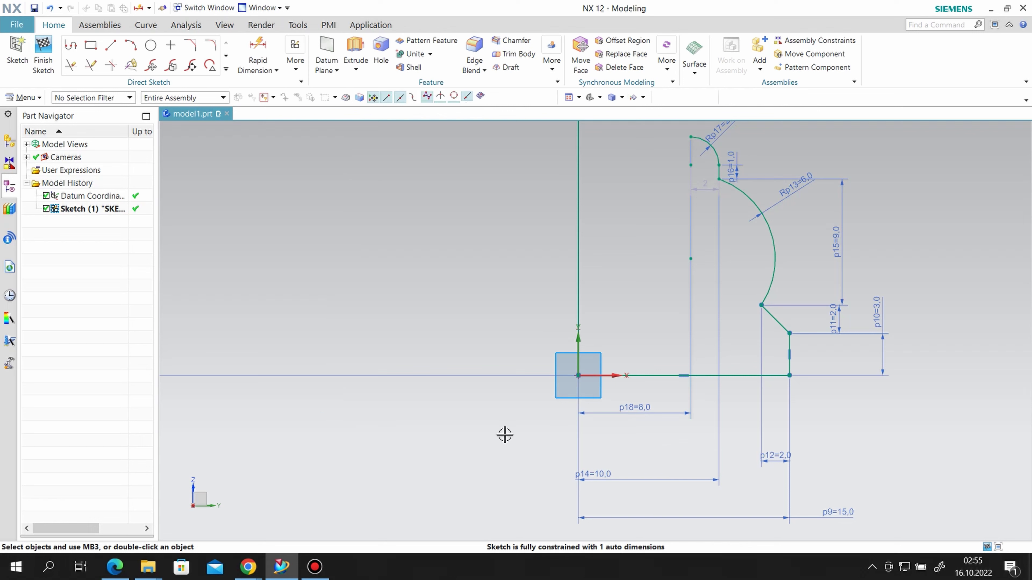
# Fix the small arc's vertical rise at 2.0 with dimension p19
pyautogui.scroll(-1, 569, 458)
pyautogui.scroll(3, 731, 203)
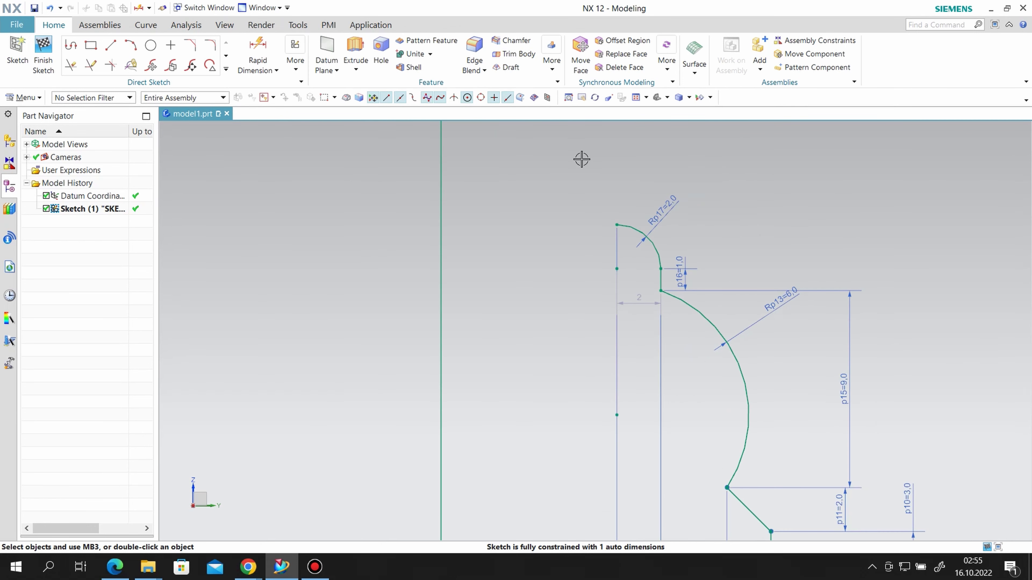
pyautogui.click(258, 53)
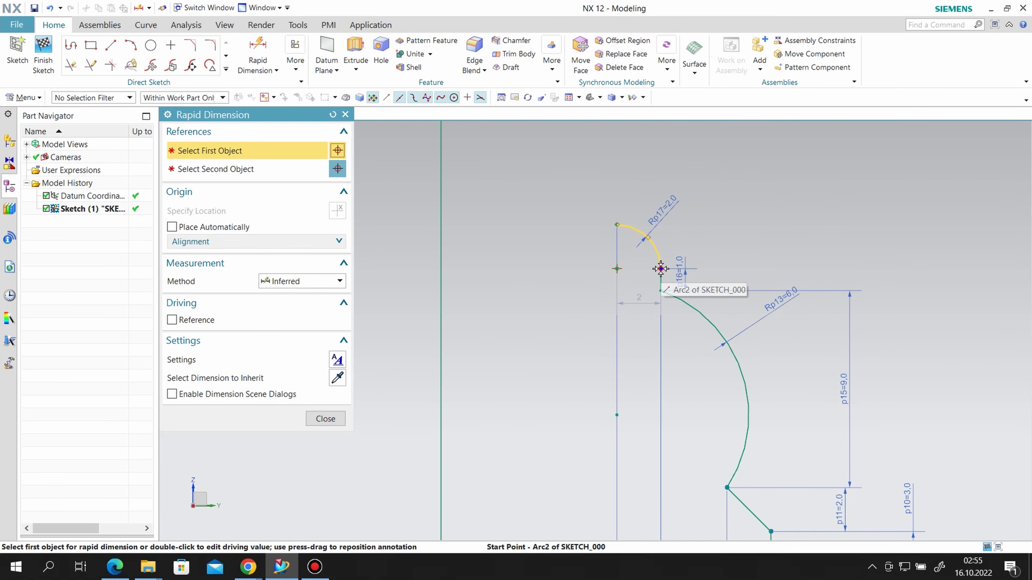
pyautogui.click(660, 264)
pyautogui.click(616, 224)
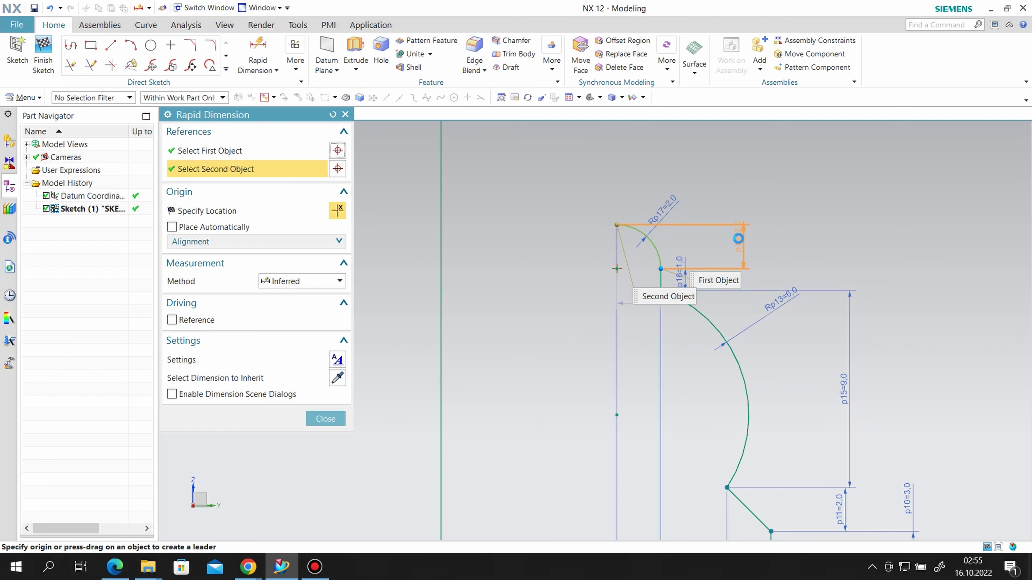
pyautogui.click(742, 244)
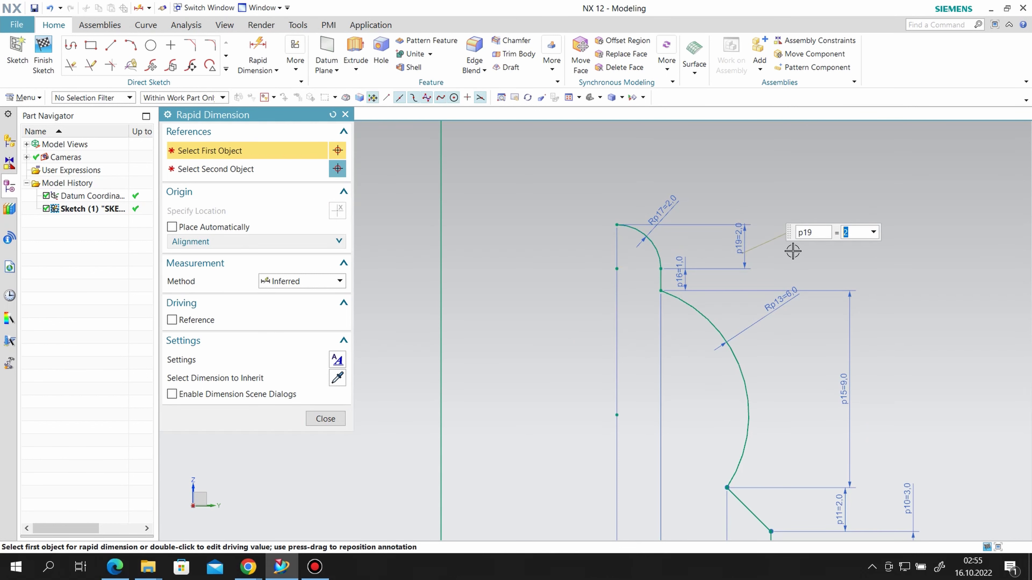
pyautogui.click(344, 419)
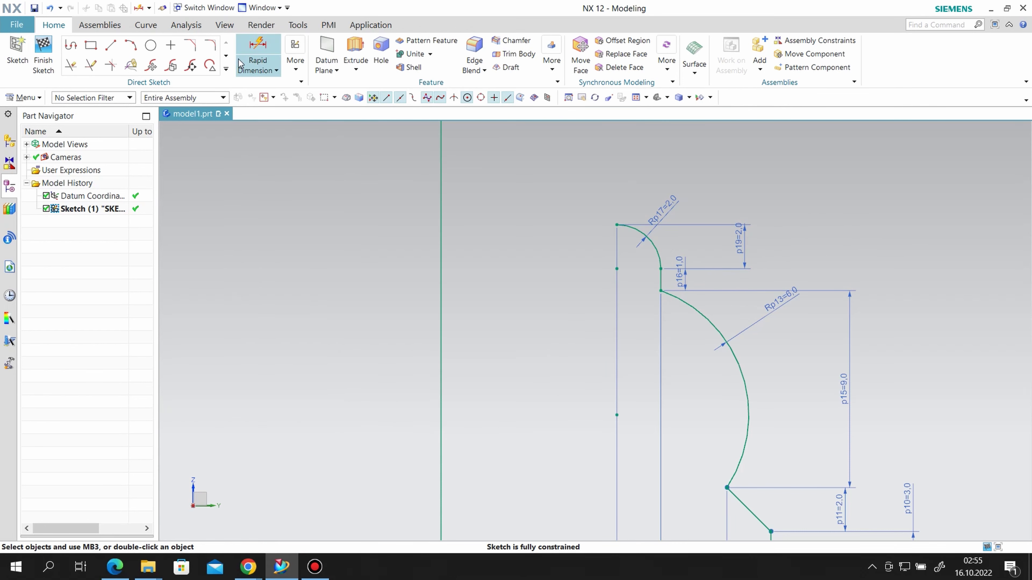
pyautogui.click(128, 48)
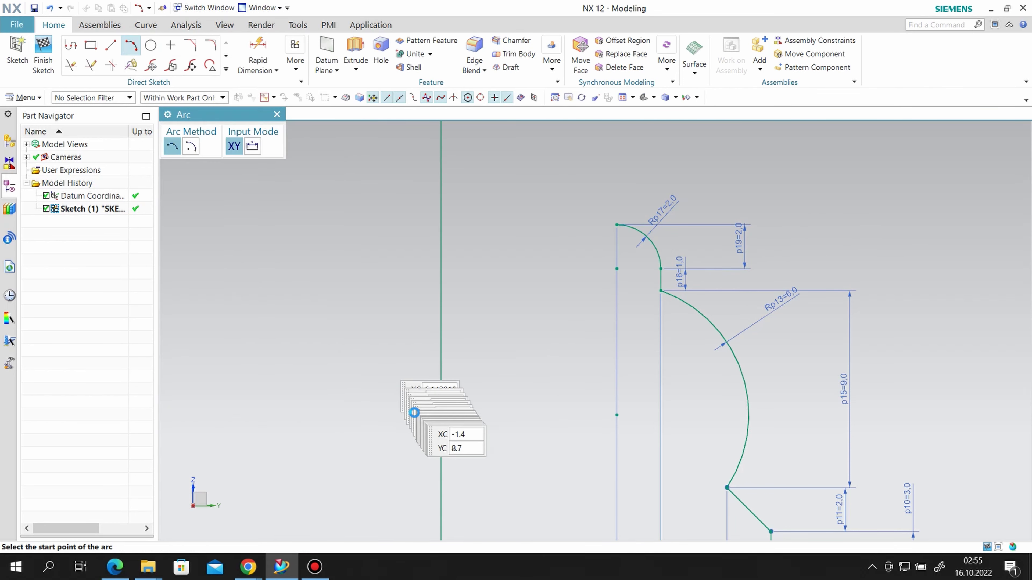
# Draw a tall arc rising from the profile's top end high above it
pyautogui.scroll(-3, 498, 433)
pyautogui.scroll(-2, 525, 341)
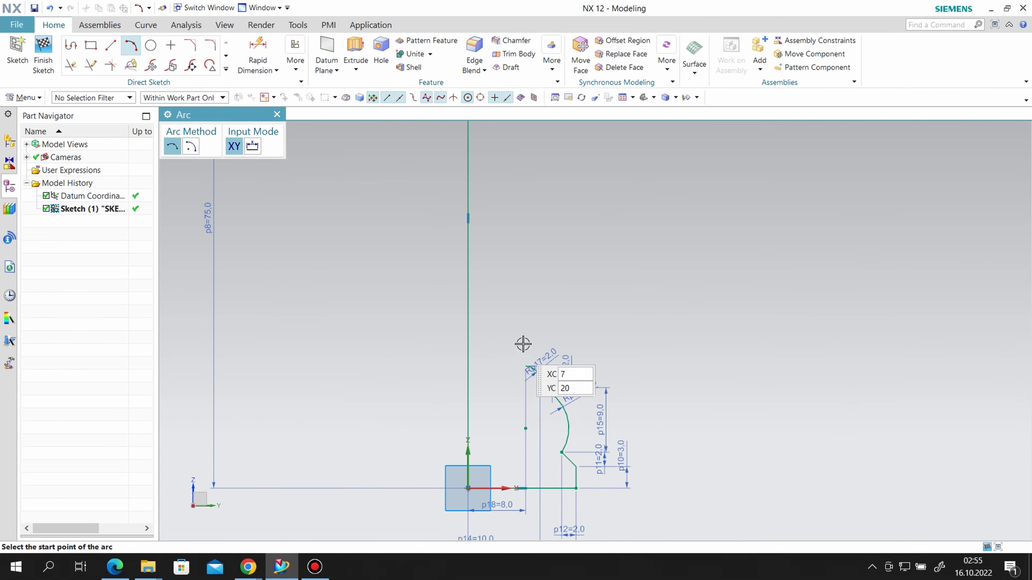
pyautogui.click(523, 367)
pyautogui.scroll(-3, 532, 285)
pyautogui.click(543, 182)
pyautogui.scroll(2, 523, 234)
pyautogui.scroll(1, 523, 302)
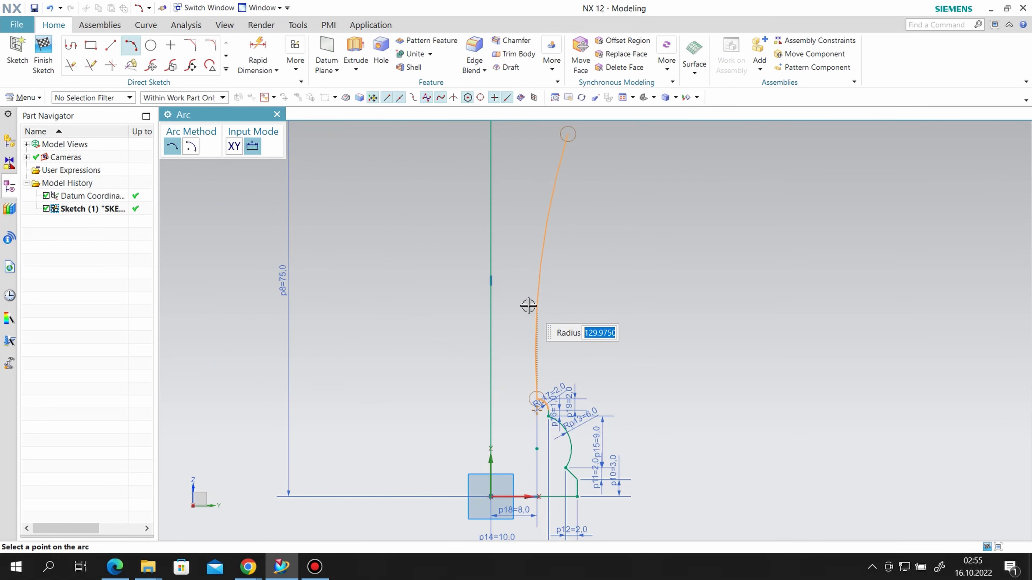
pyautogui.scroll(2, 528, 306)
pyautogui.click(527, 308)
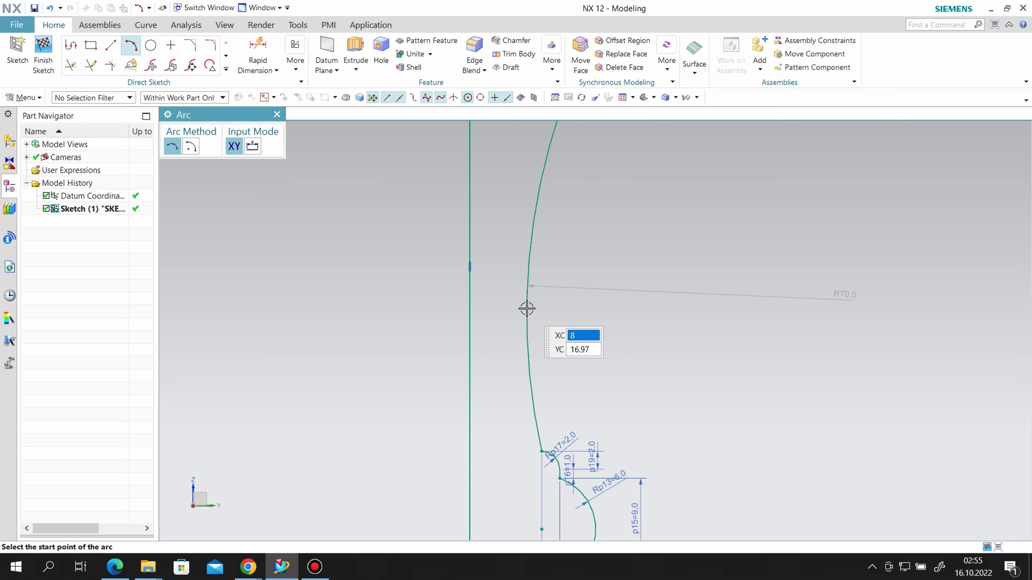
pyautogui.press('Escape')
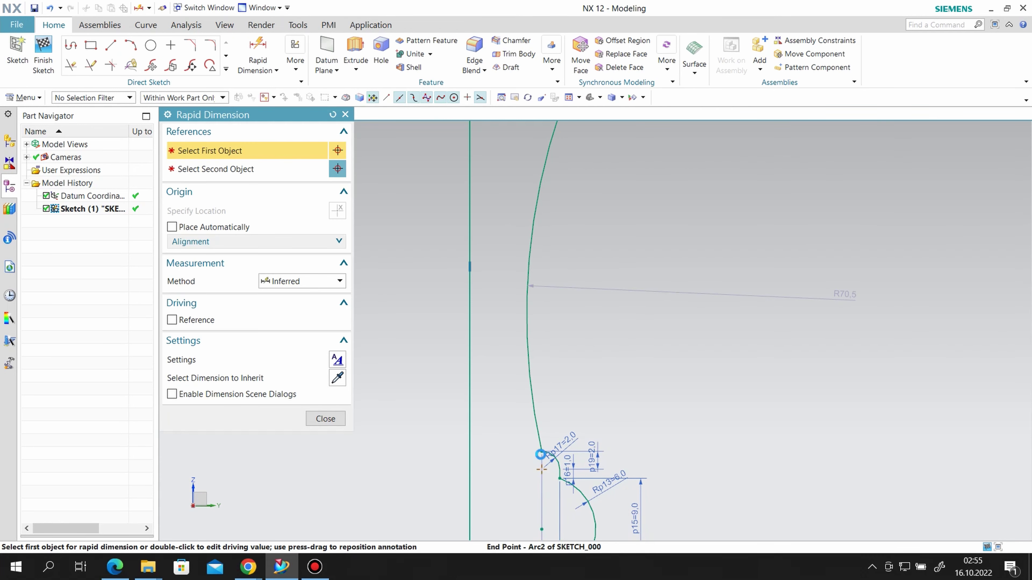
# Dimension the side arc's height to 34.2 and set its radius to 50
pyautogui.click(541, 451)
pyautogui.scroll(-2, 589, 369)
pyautogui.click(582, 215)
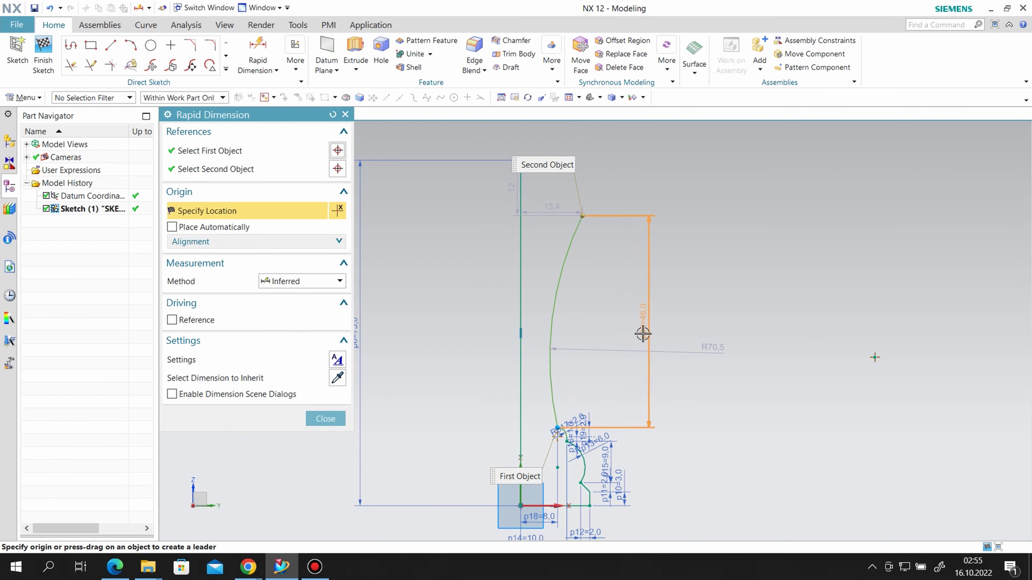
pyautogui.click(875, 357)
pyautogui.write('34')
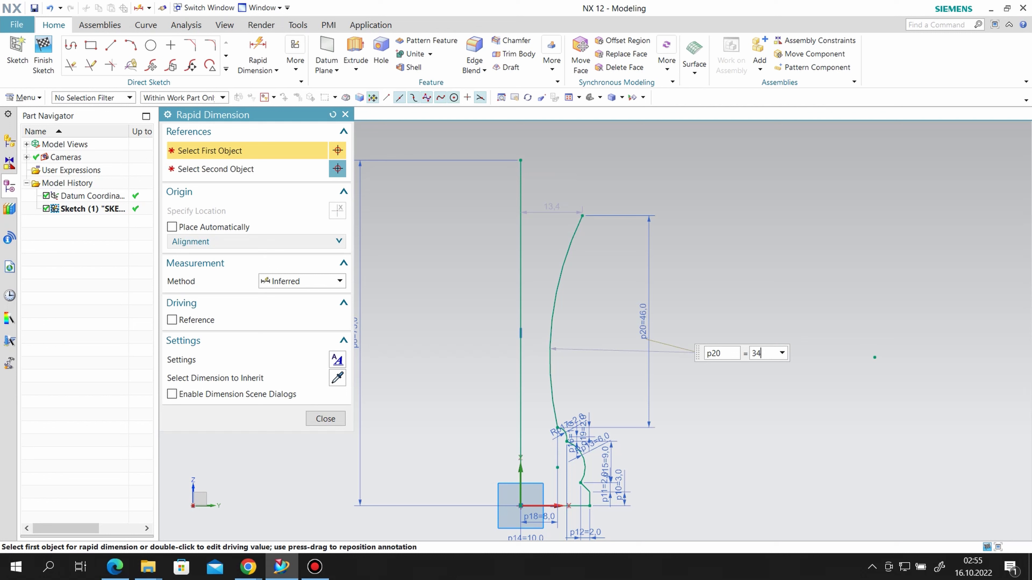
pyautogui.write('.2')
pyautogui.press('Return')
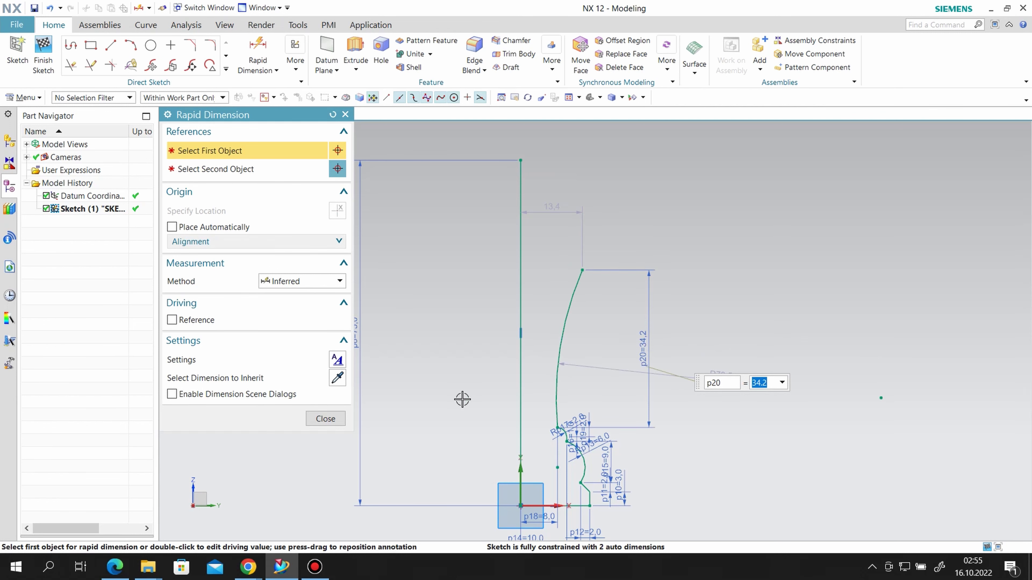
pyautogui.click(330, 420)
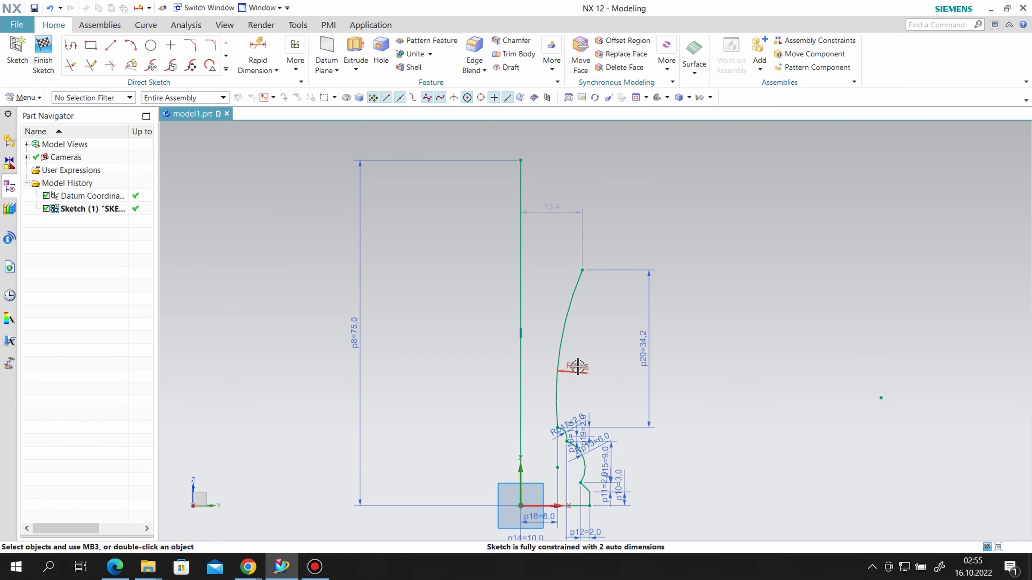
pyautogui.doubleClick(577, 366)
pyautogui.write('50')
pyautogui.press('Return')
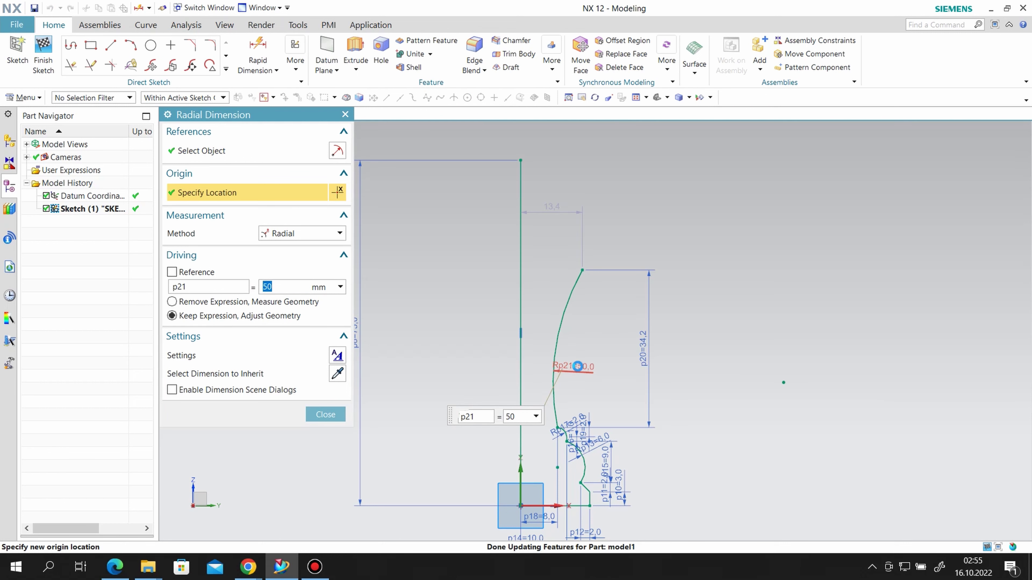
pyautogui.click(325, 415)
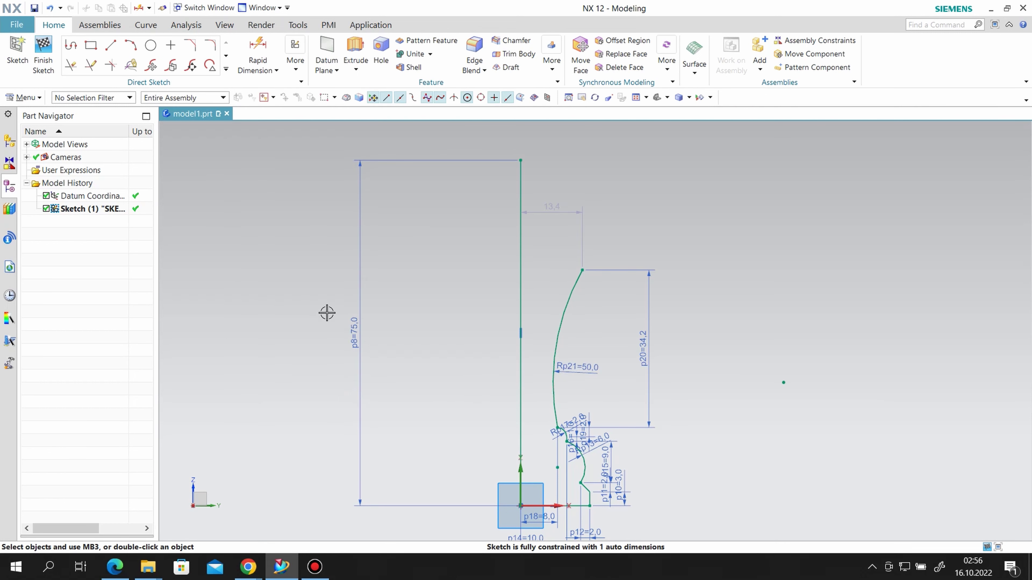
# Place the side arc's top end 17 from the centre axis
pyautogui.click(258, 50)
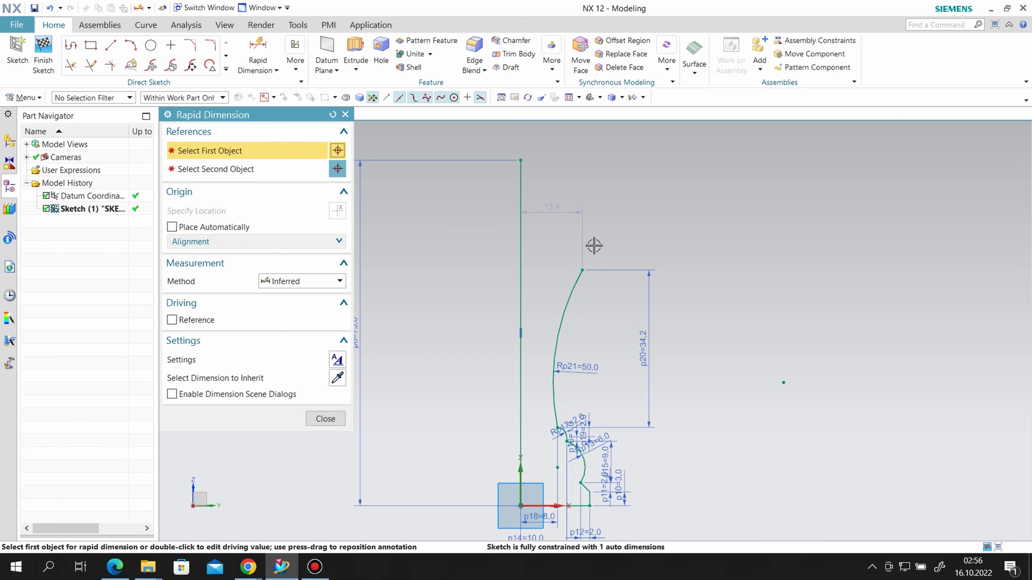
pyautogui.click(582, 270)
pyautogui.click(521, 284)
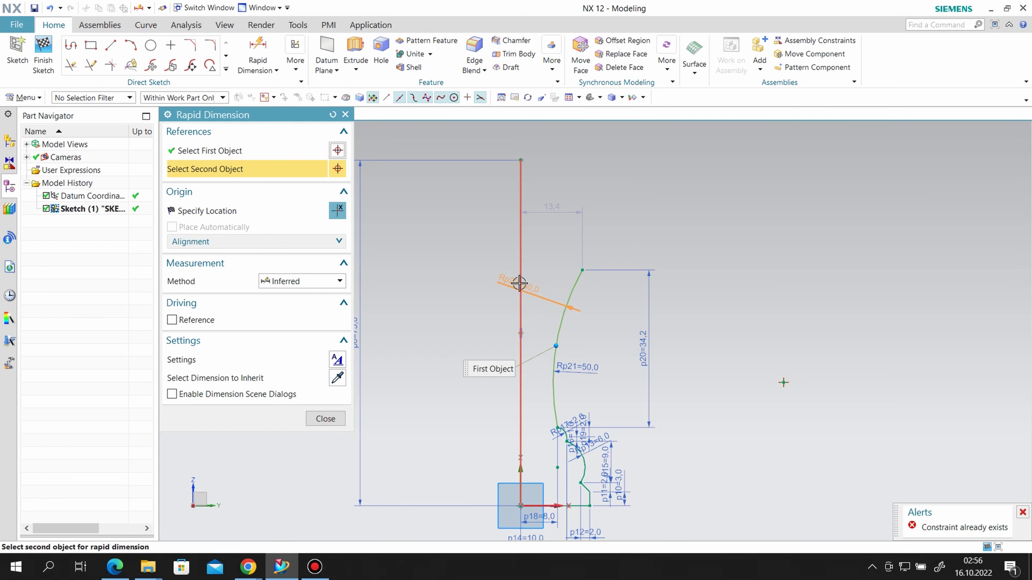
pyautogui.click(499, 373)
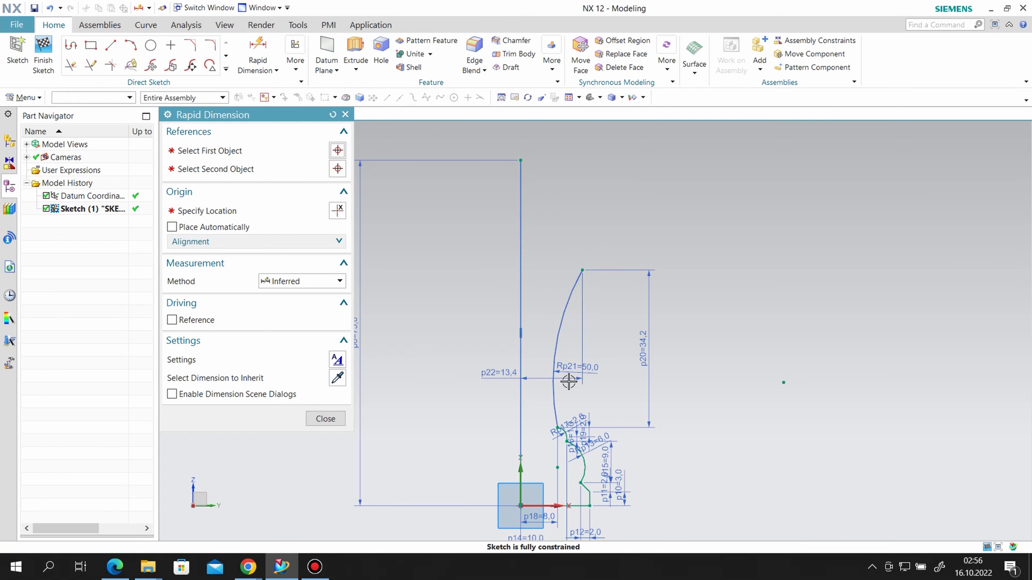
pyautogui.write('17')
pyautogui.press('Return')
pyautogui.click(326, 419)
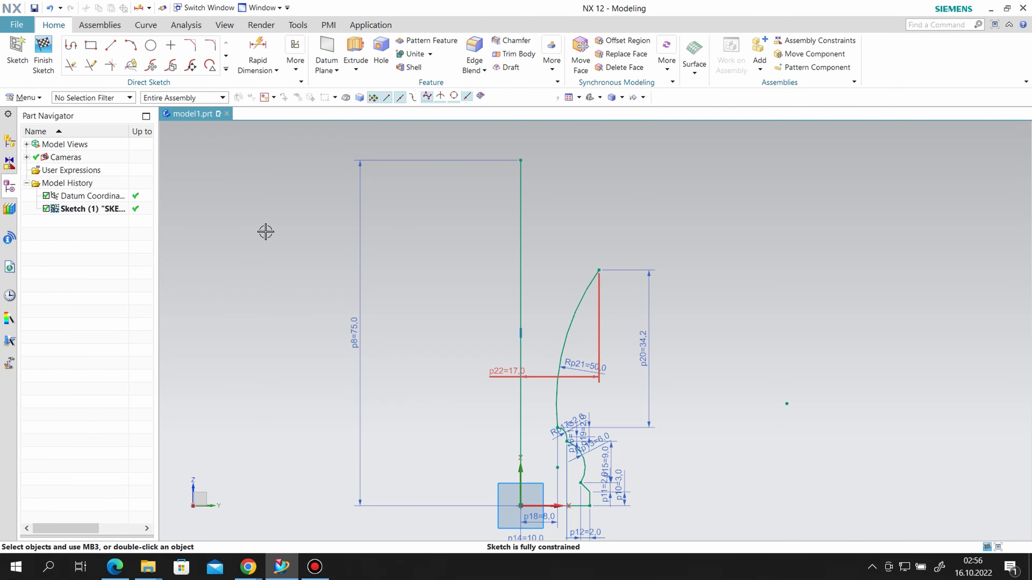
pyautogui.click(130, 45)
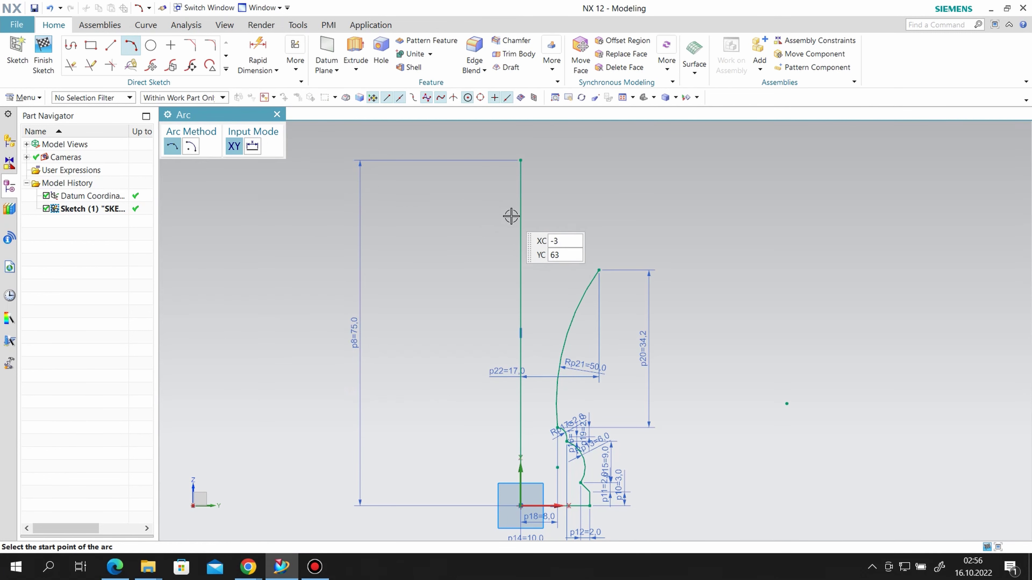
# Draw a small arc at the top of the side curve and set its radius to 2
pyautogui.scroll(-1, 540, 238)
pyautogui.click(613, 278)
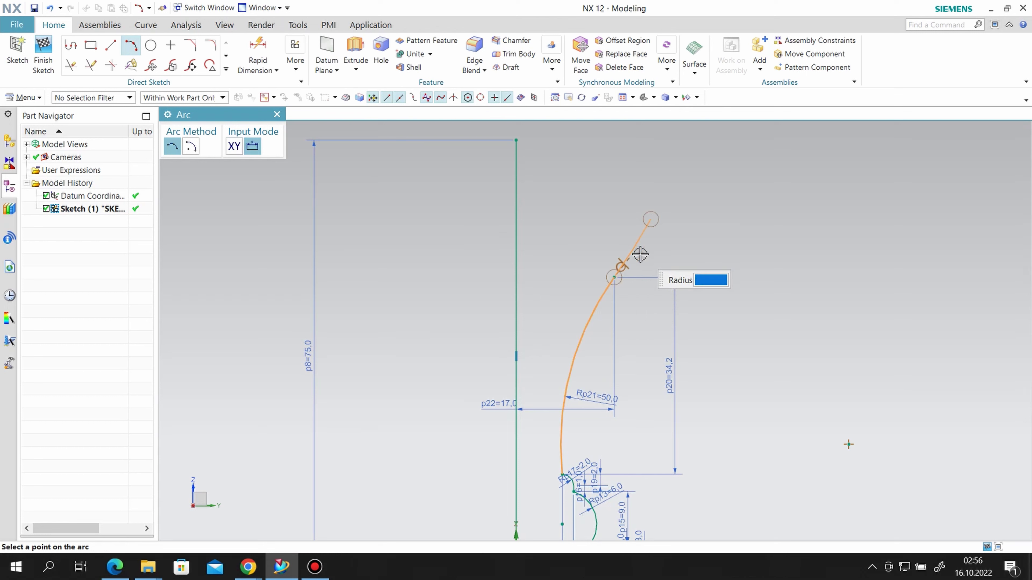
pyautogui.click(666, 262)
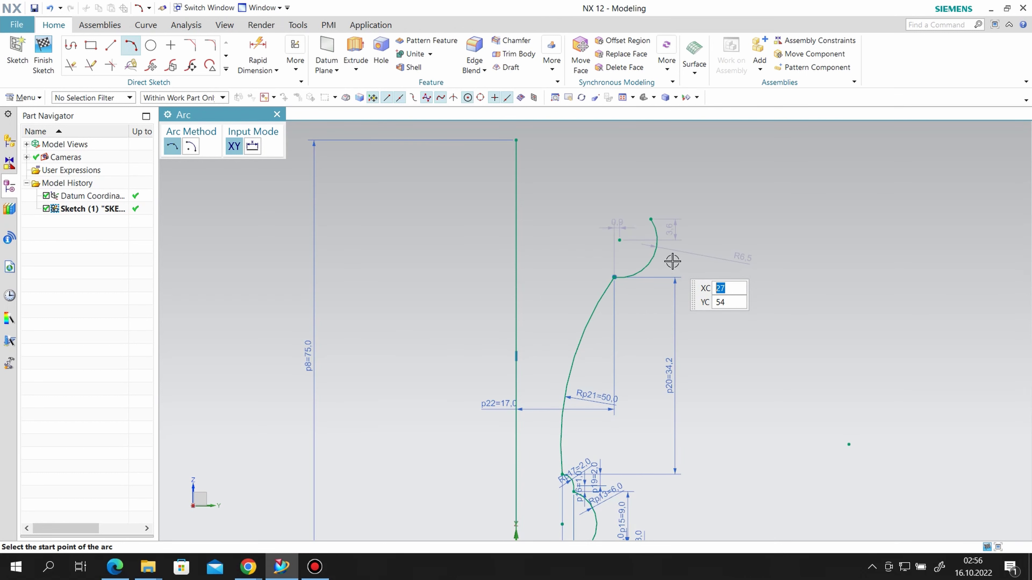
pyautogui.press('Escape')
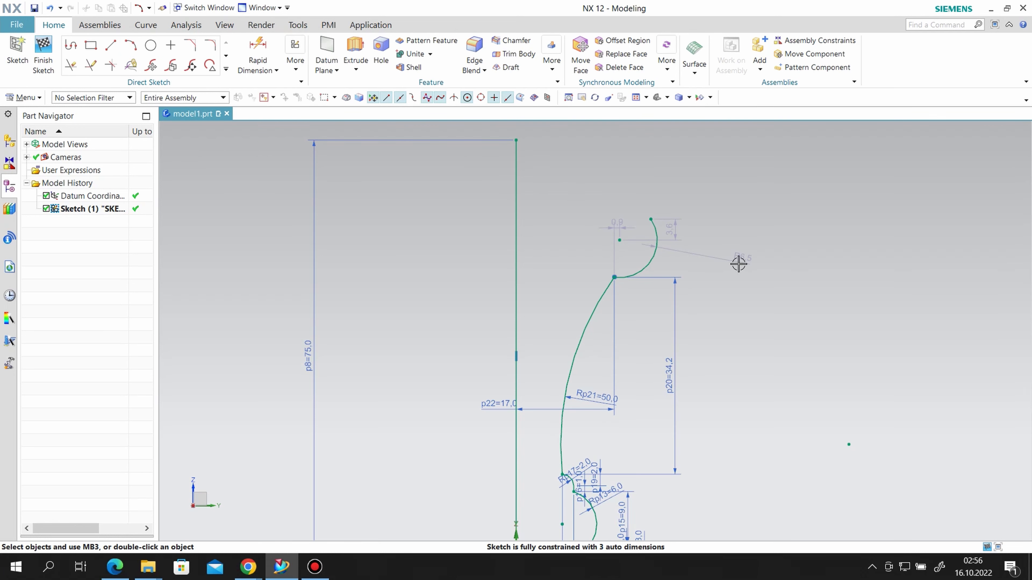
pyautogui.doubleClick(751, 262)
pyautogui.write('2')
pyautogui.press('Return')
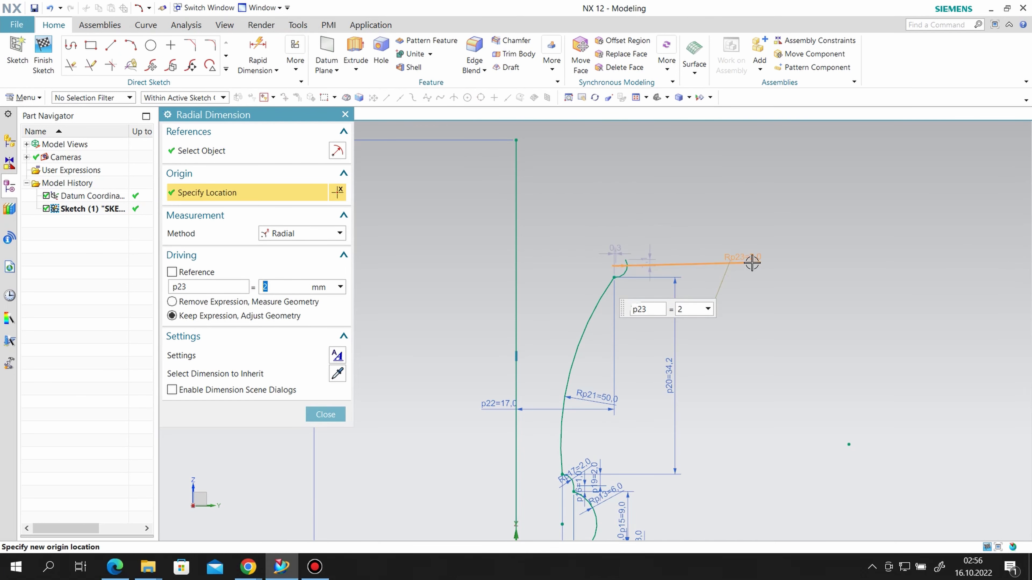
pyautogui.click(325, 414)
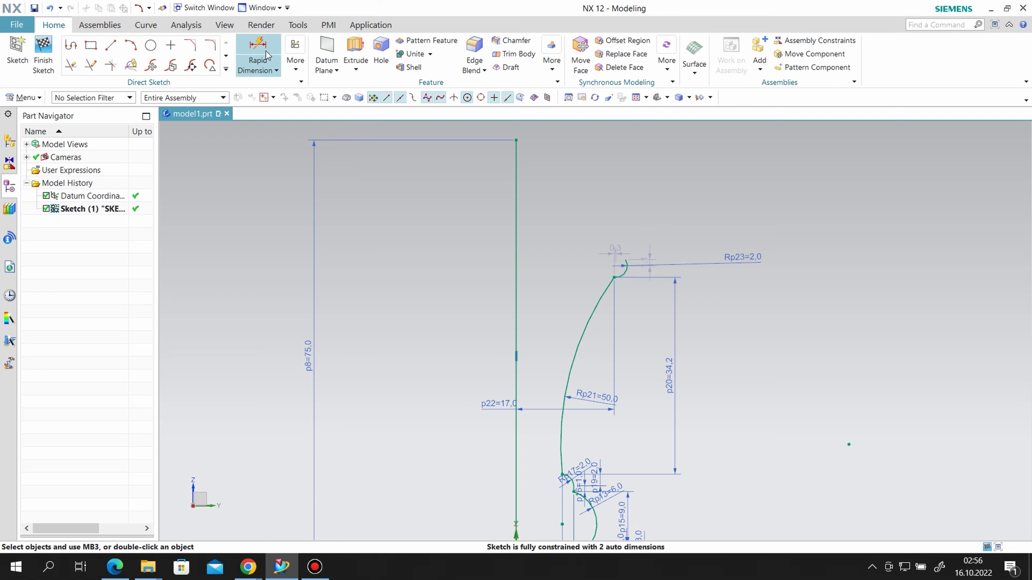
# Dimension the arc's corner distance from the centre axis as 19.0
pyautogui.click(622, 265)
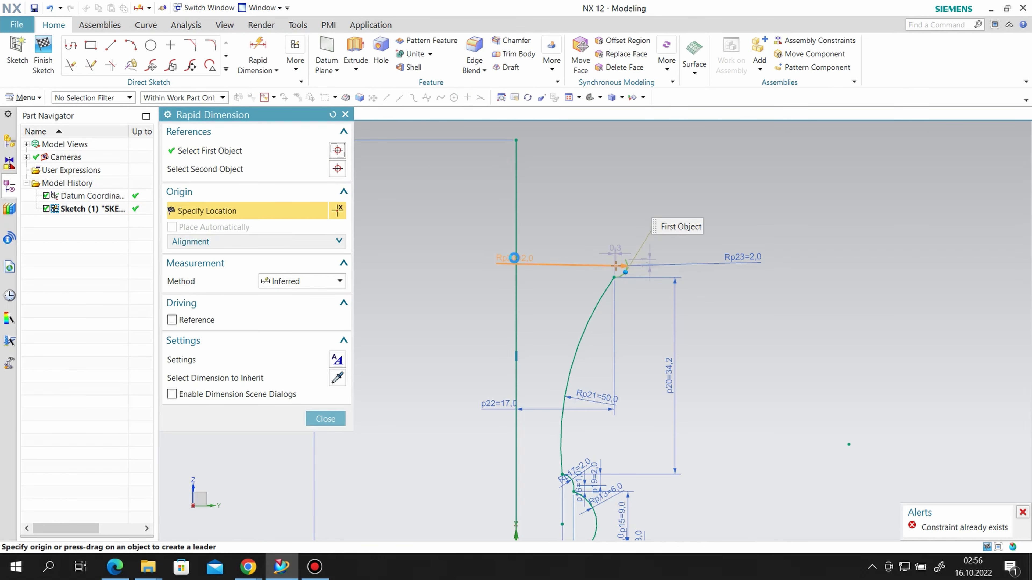
pyautogui.click(516, 258)
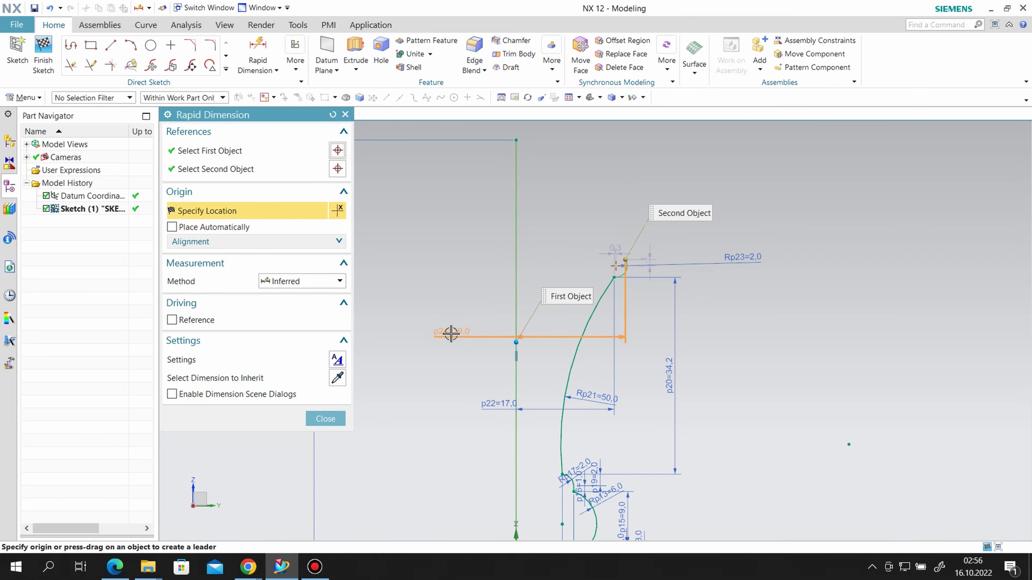
pyautogui.click(433, 270)
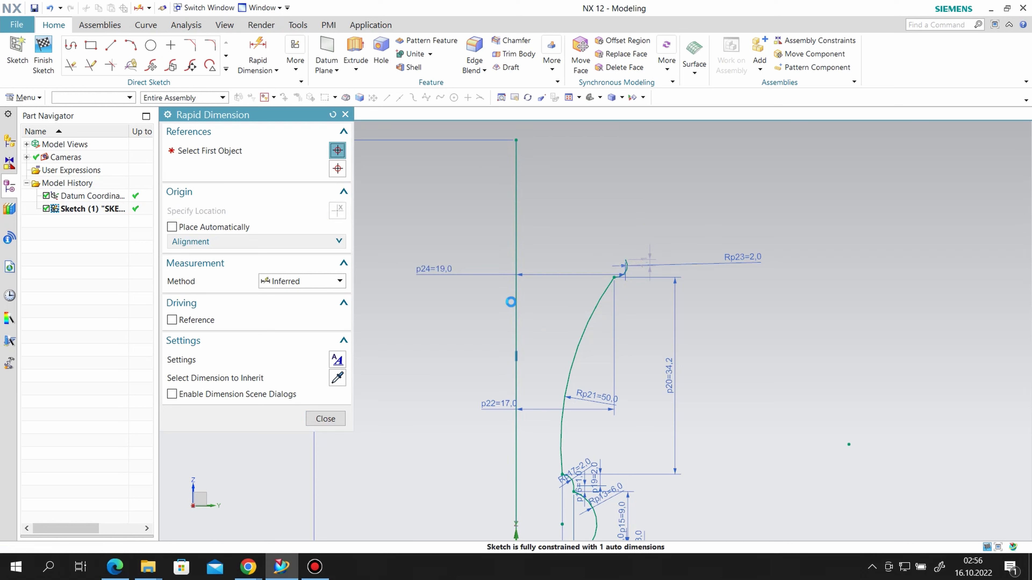
pyautogui.write('21')
# Accept the corner distance at 10.5 despite the conflict warning, then undo it
pyautogui.press('Return')
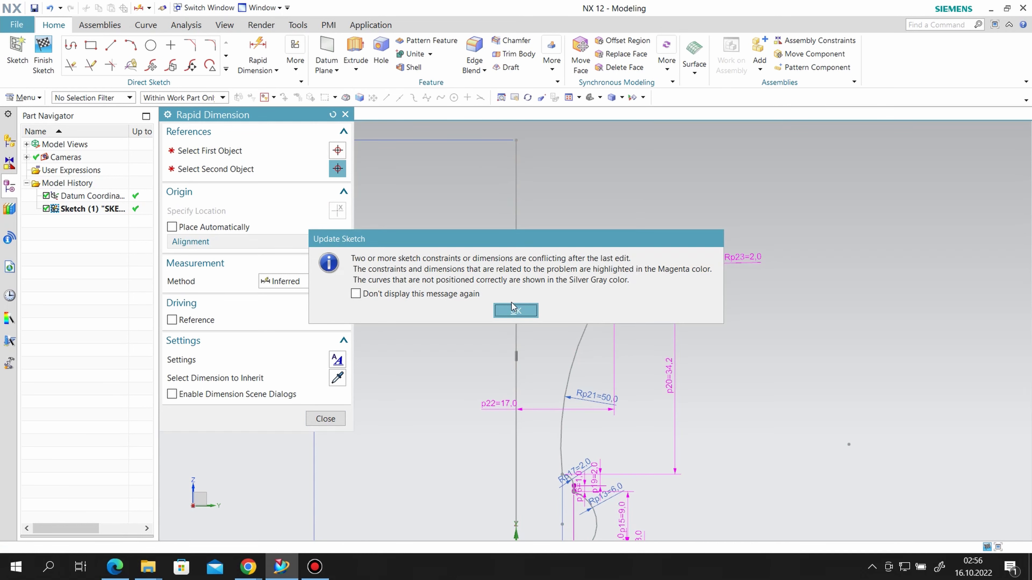
pyautogui.click(527, 316)
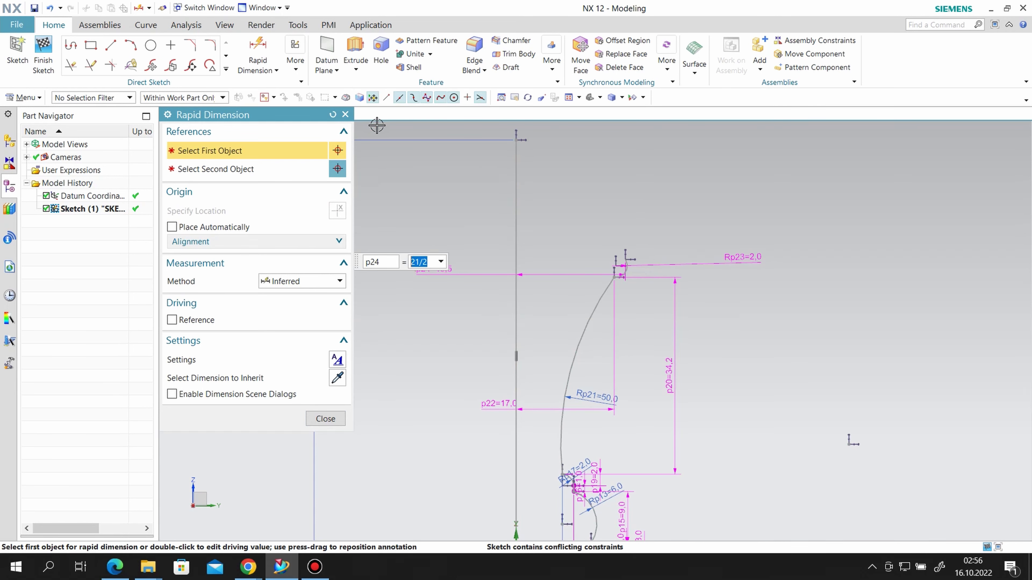
pyautogui.click(346, 115)
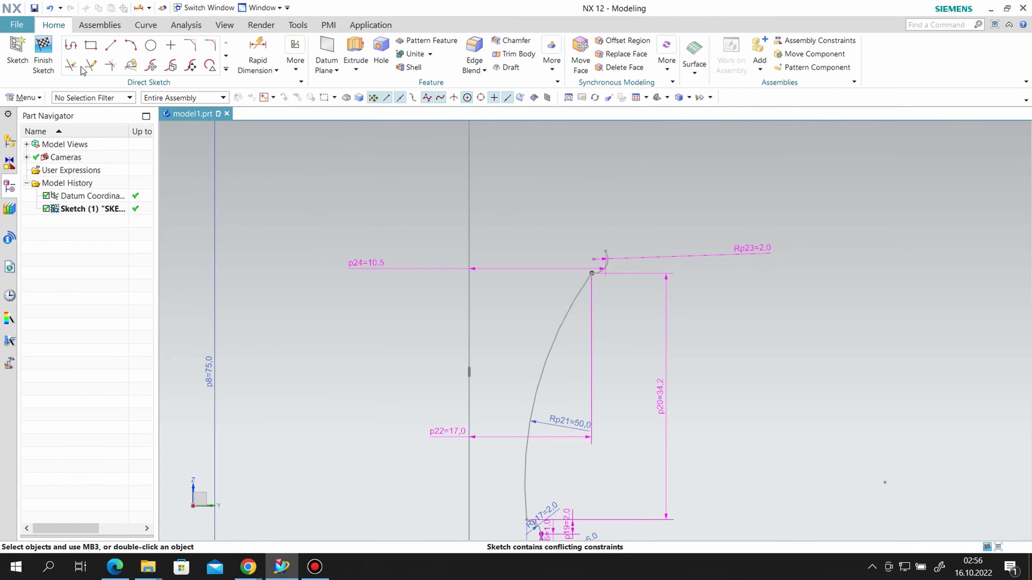
pyautogui.click(51, 8)
pyautogui.scroll(2, 615, 279)
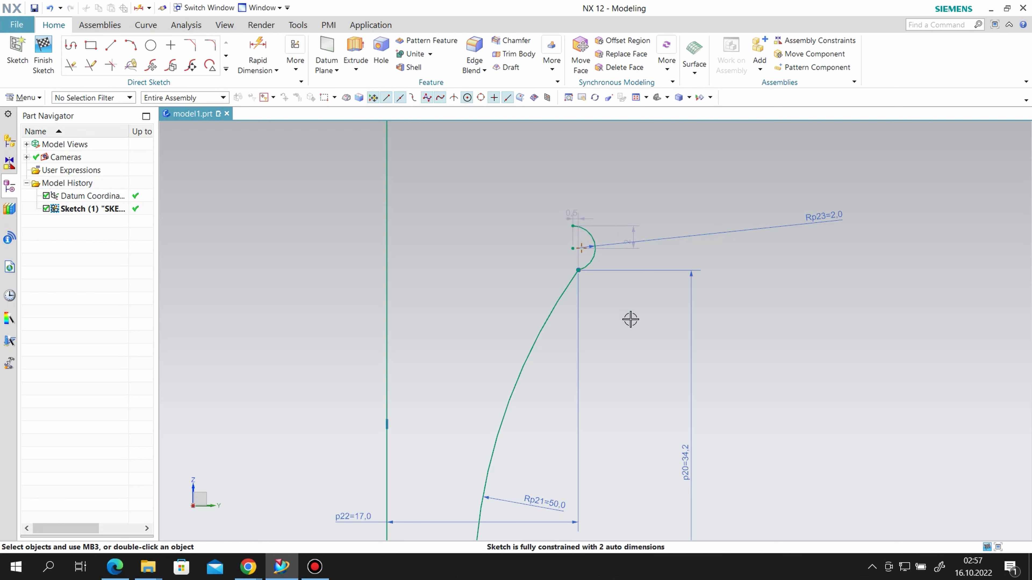
pyautogui.scroll(-2, 812, 225)
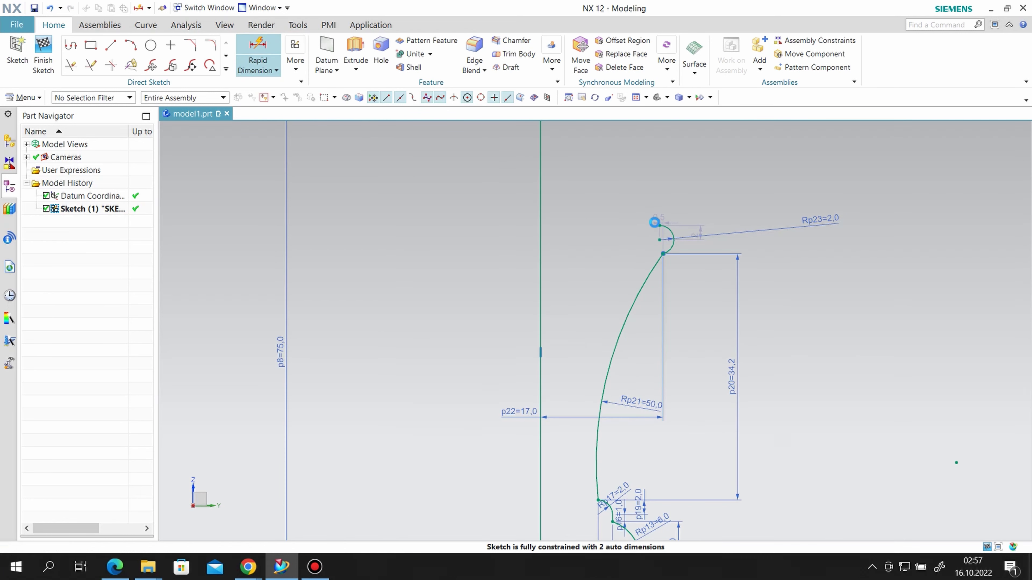
# Re-dimension the corner-to-axis distance p24 as 21, accepting the constraint conflict
pyautogui.click(659, 224)
pyautogui.click(540, 335)
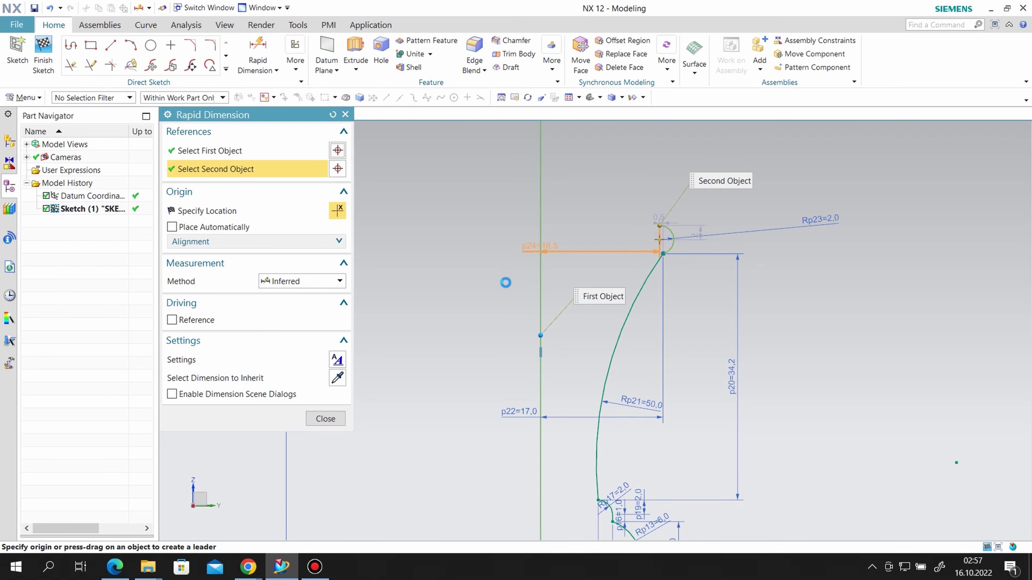
pyautogui.click(479, 247)
pyautogui.write('21')
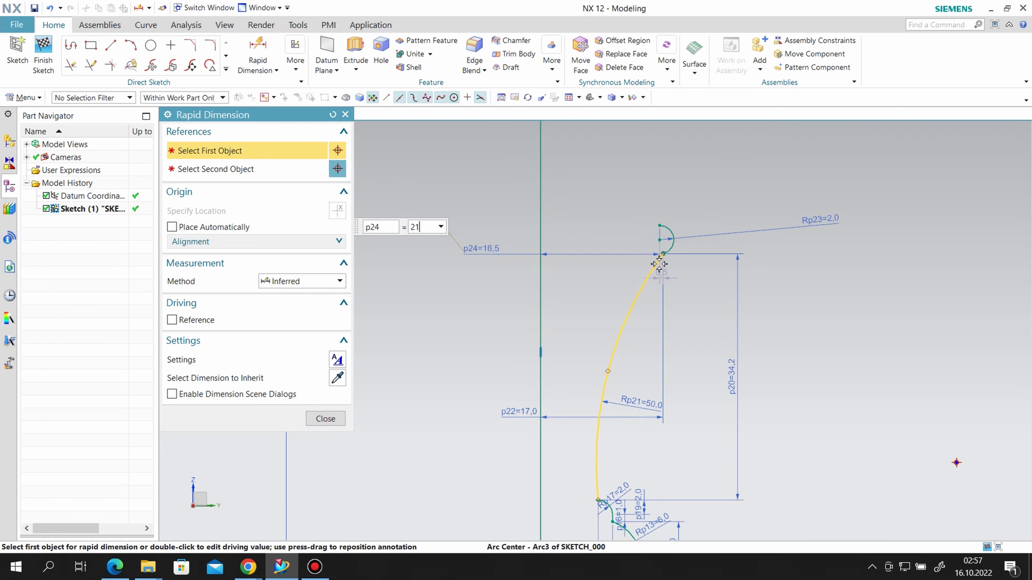
pyautogui.press('Return')
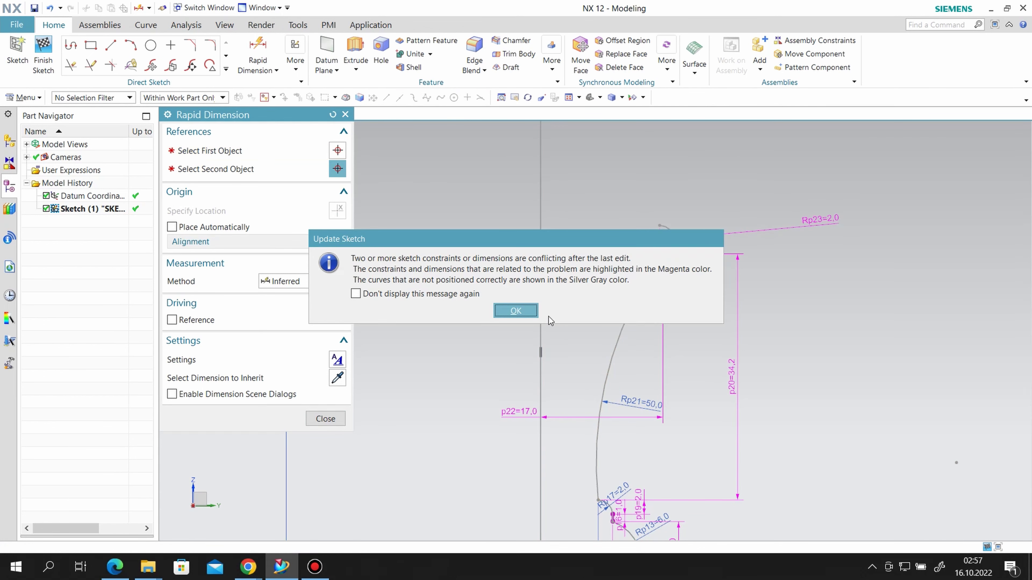
pyautogui.click(520, 310)
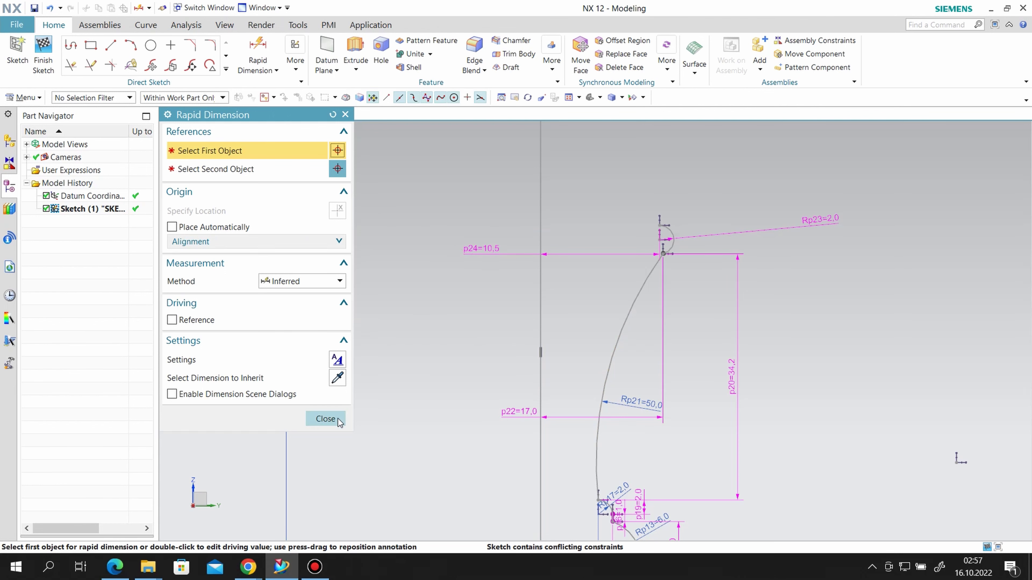
pyautogui.click(325, 419)
# Delete the Rp23 radius dimension on the small top arc
pyautogui.rightClick(820, 221)
pyautogui.click(844, 383)
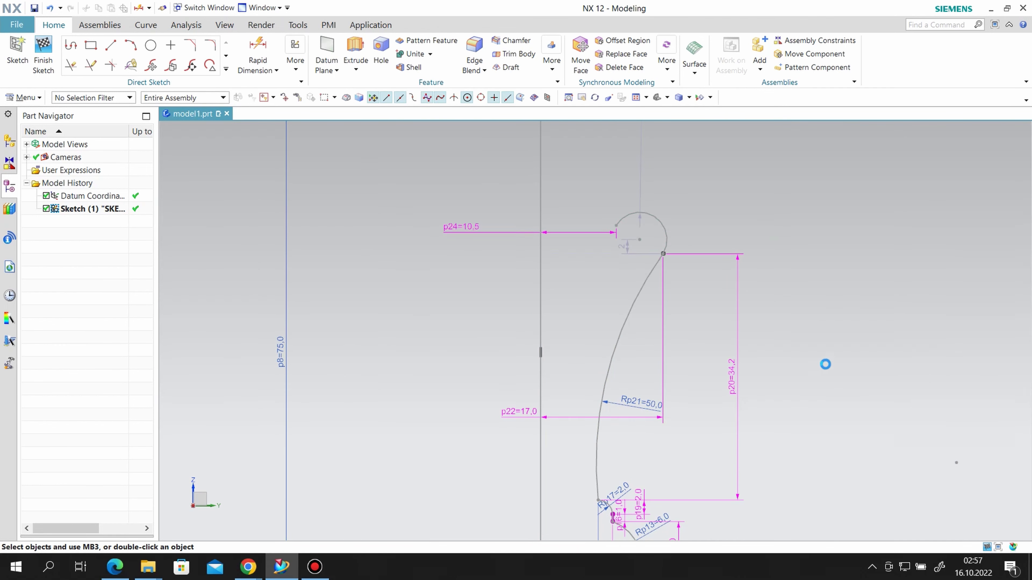
pyautogui.scroll(2, 654, 233)
# Drag the top arc's endpoint, remove the p24 dimension, and delete the small arc
pyautogui.moveTo(612, 210); pyautogui.dragTo(611, 152)
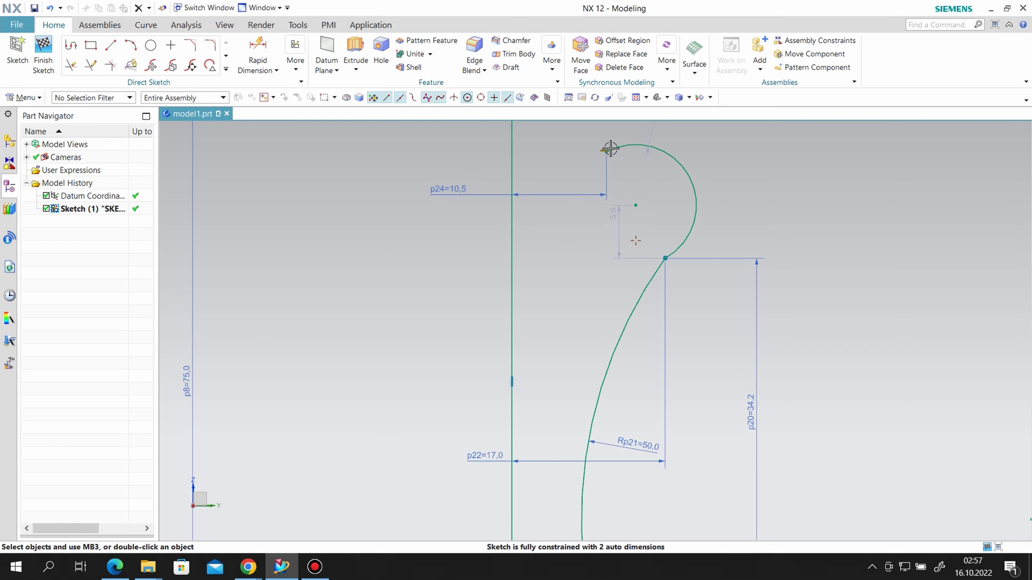
pyautogui.moveTo(631, 141); pyautogui.dragTo(625, 181)
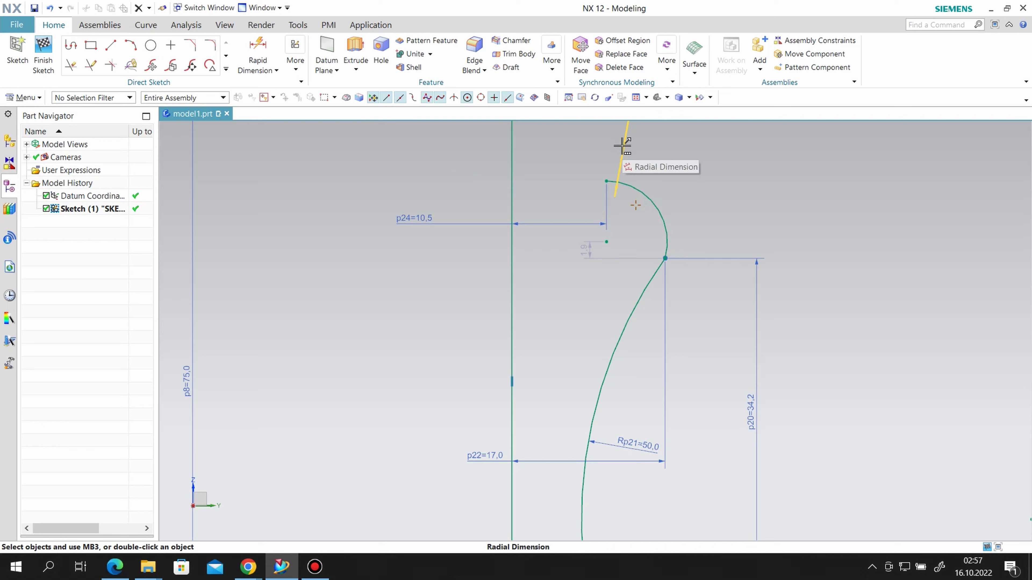
pyautogui.rightClick(440, 221)
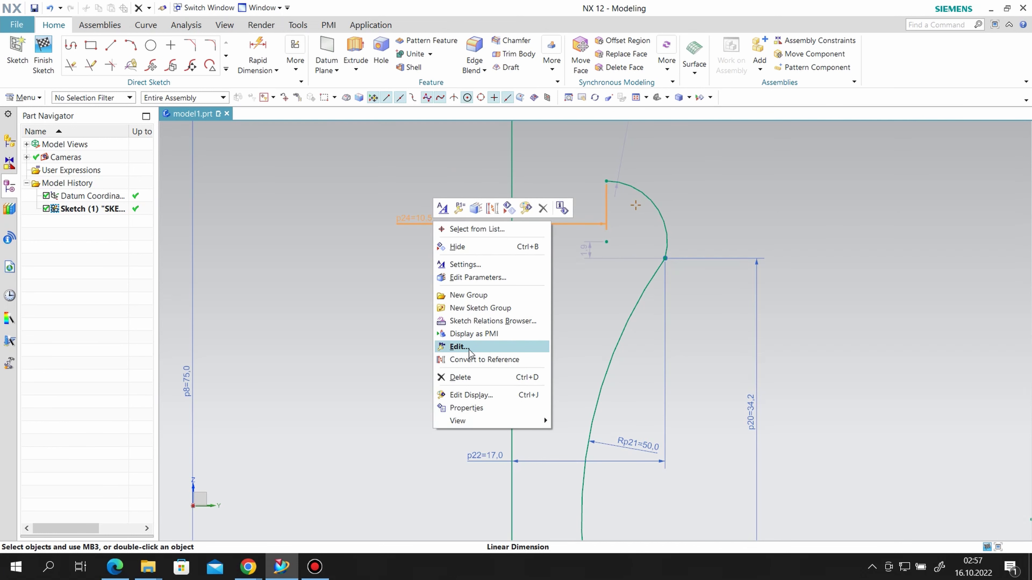
pyautogui.click(455, 375)
pyautogui.rightClick(629, 184)
pyautogui.click(652, 457)
# Draw a new larger arc from the side curve's top end, bulging outward to the right
pyautogui.click(131, 45)
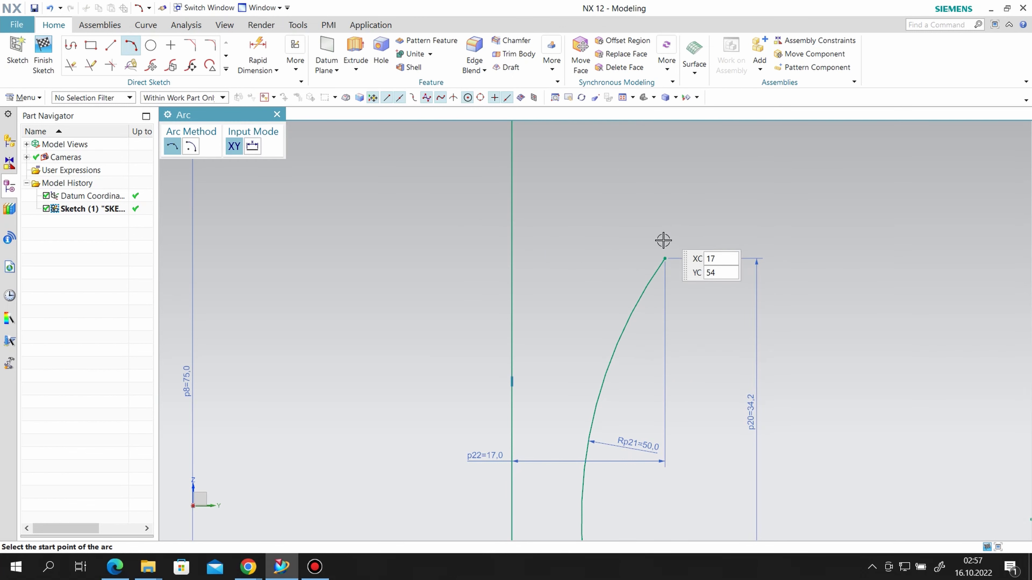
pyautogui.click(665, 259)
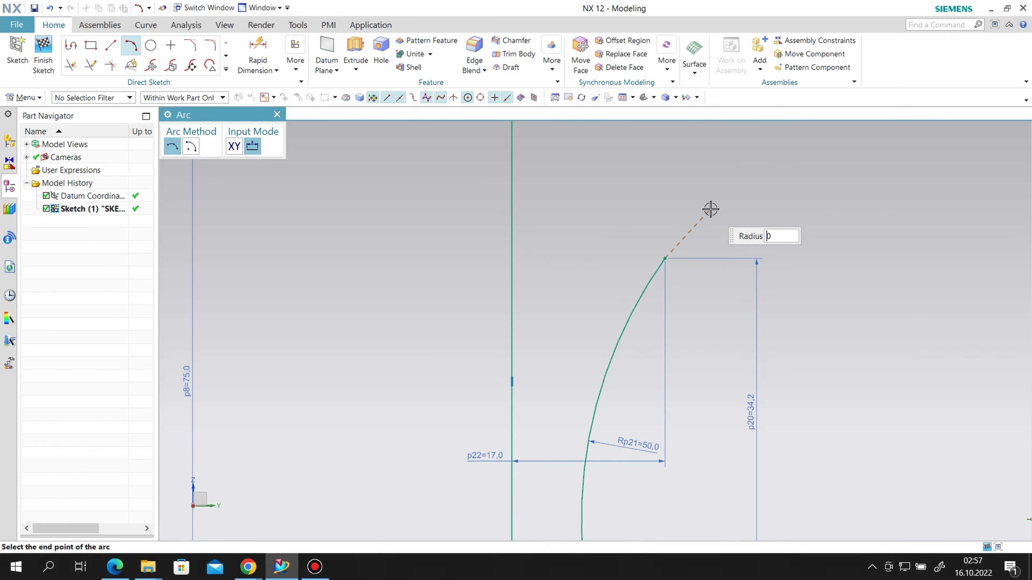
pyautogui.scroll(1, 711, 207)
pyautogui.click(701, 168)
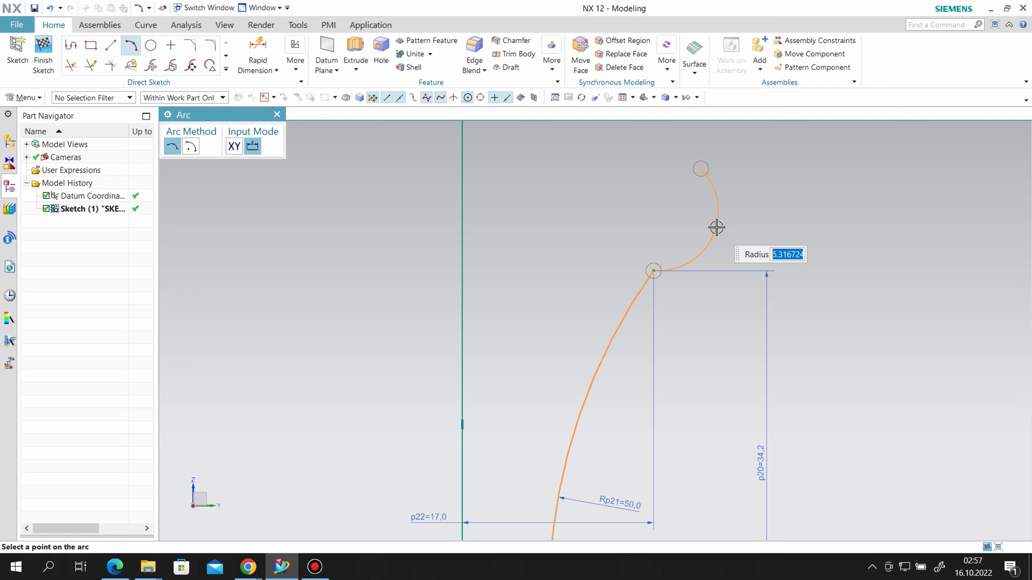
pyautogui.click(717, 227)
pyautogui.press('Escape')
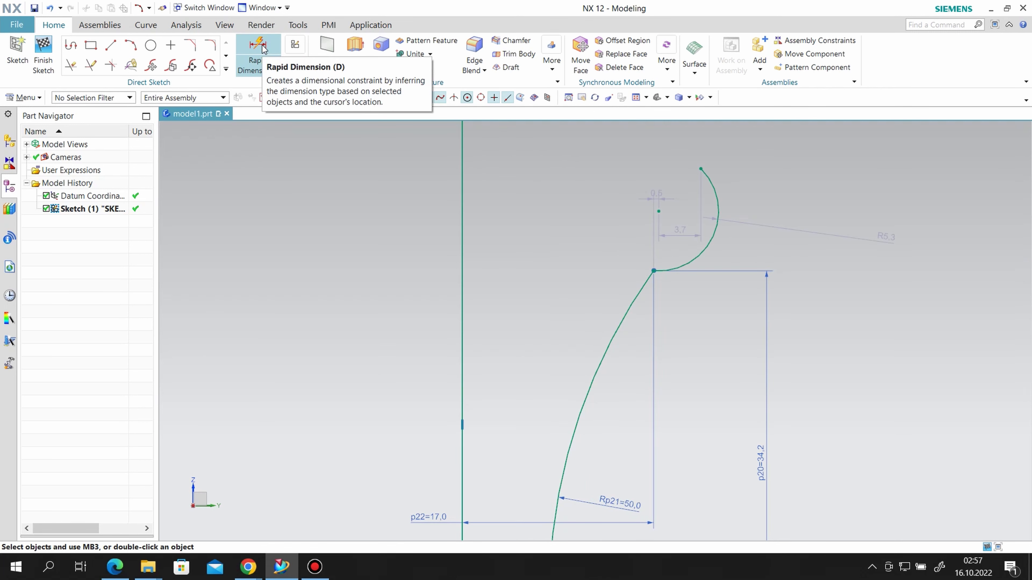
# Dimension the top arc's vertical height between its endpoints as 3,3
pyautogui.click(260, 44)
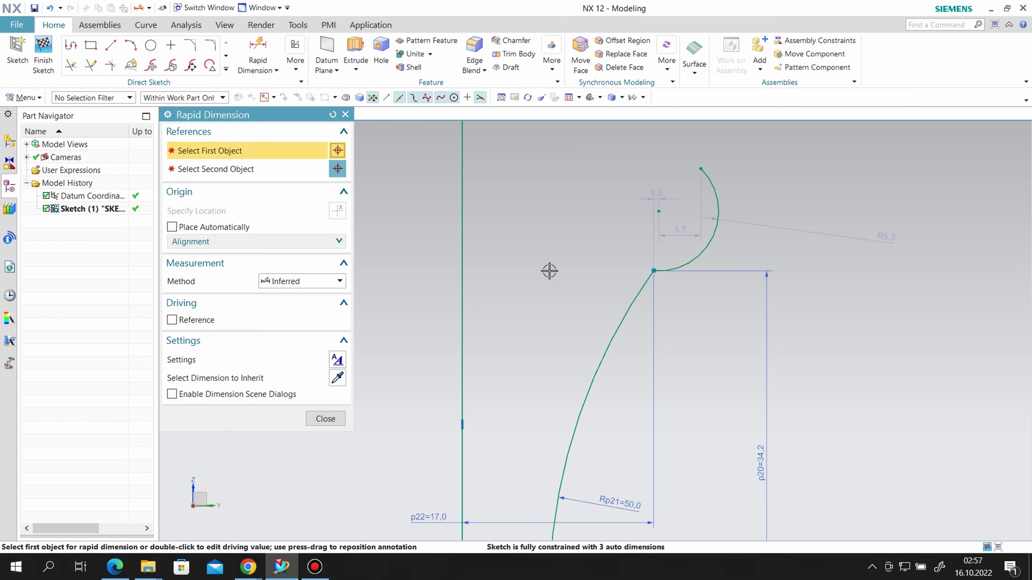
pyautogui.click(699, 168)
pyautogui.click(654, 270)
pyautogui.click(799, 217)
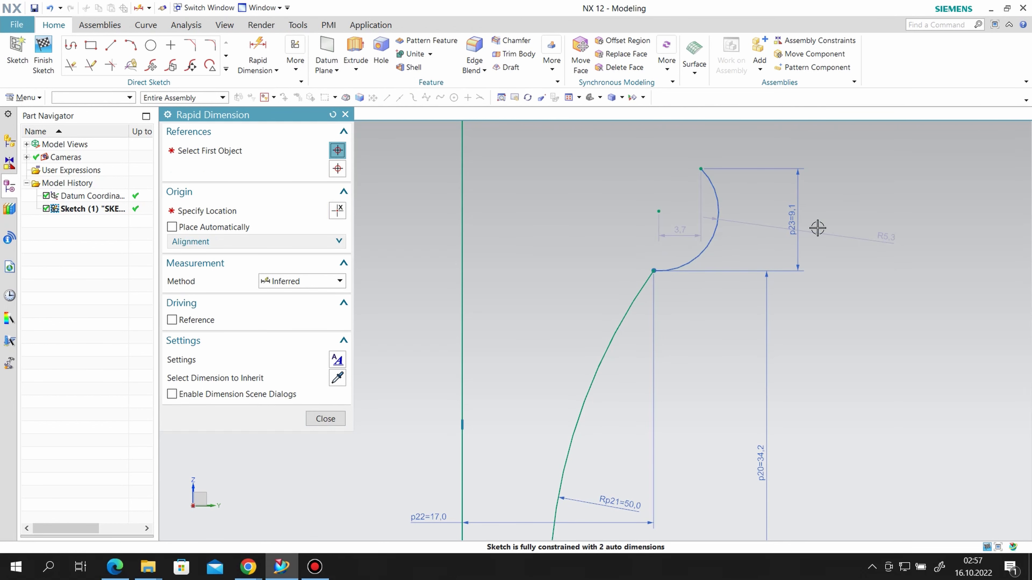
pyautogui.write('3,')
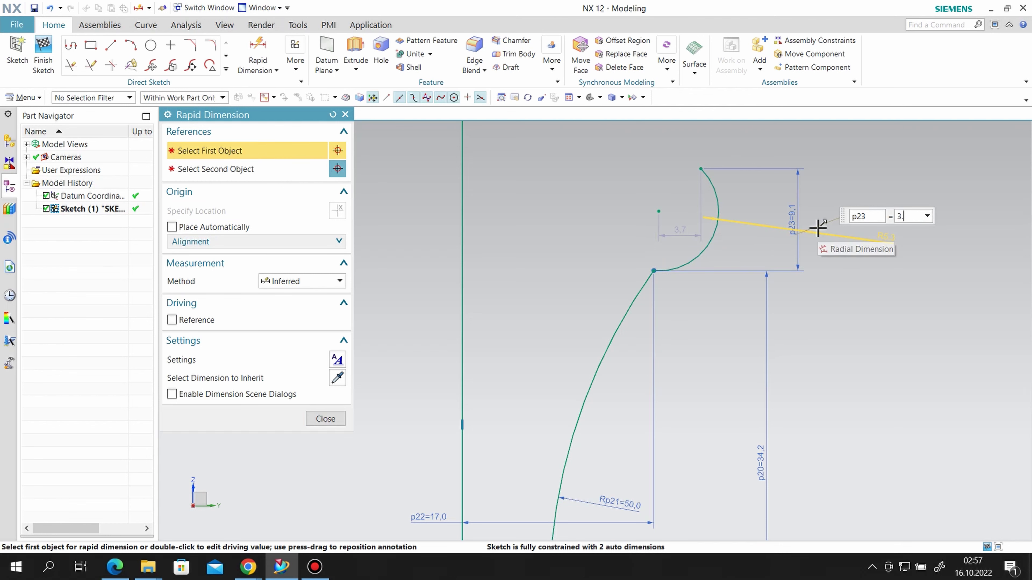
pyautogui.press('Return')
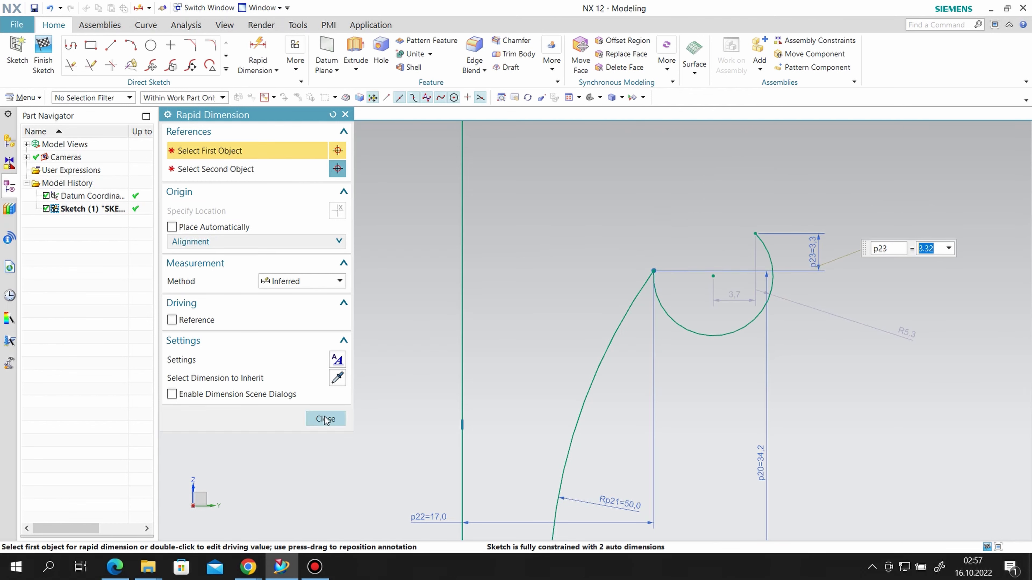
pyautogui.click(321, 420)
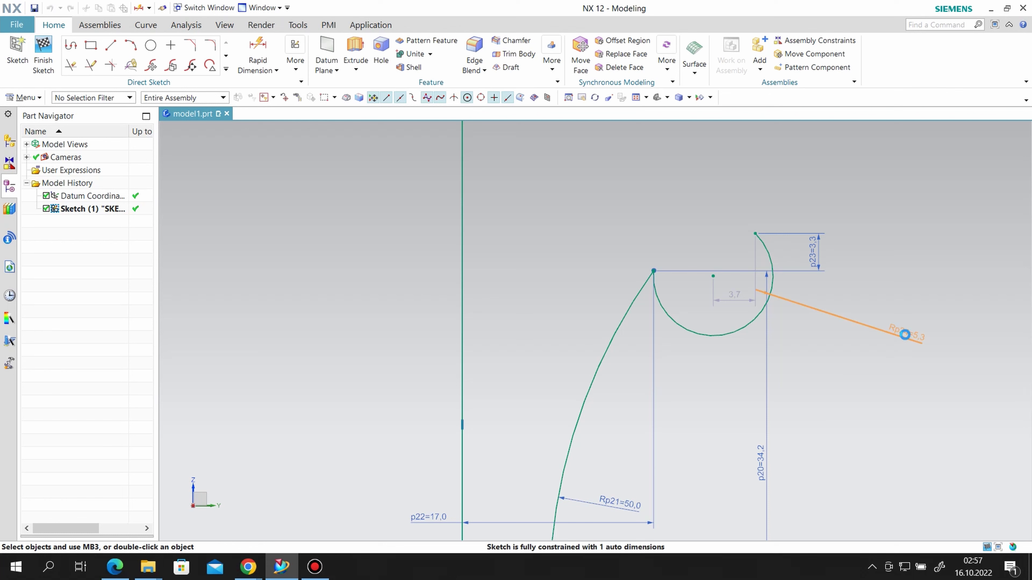
# Change the top arc's radius from 5,3 to 2 mm
pyautogui.doubleClick(904, 334)
pyautogui.write('2')
pyautogui.press('Return')
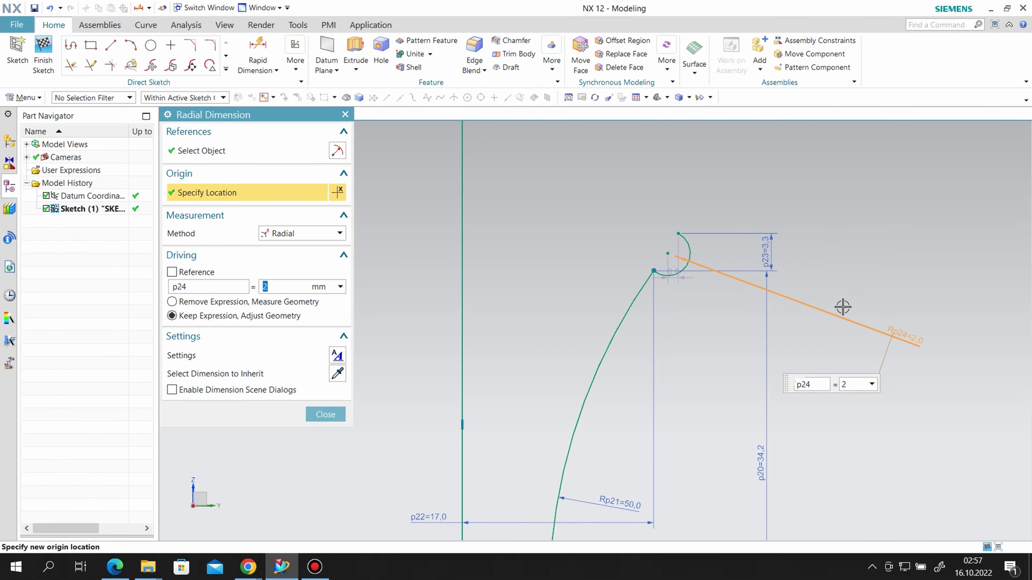
pyautogui.click(321, 411)
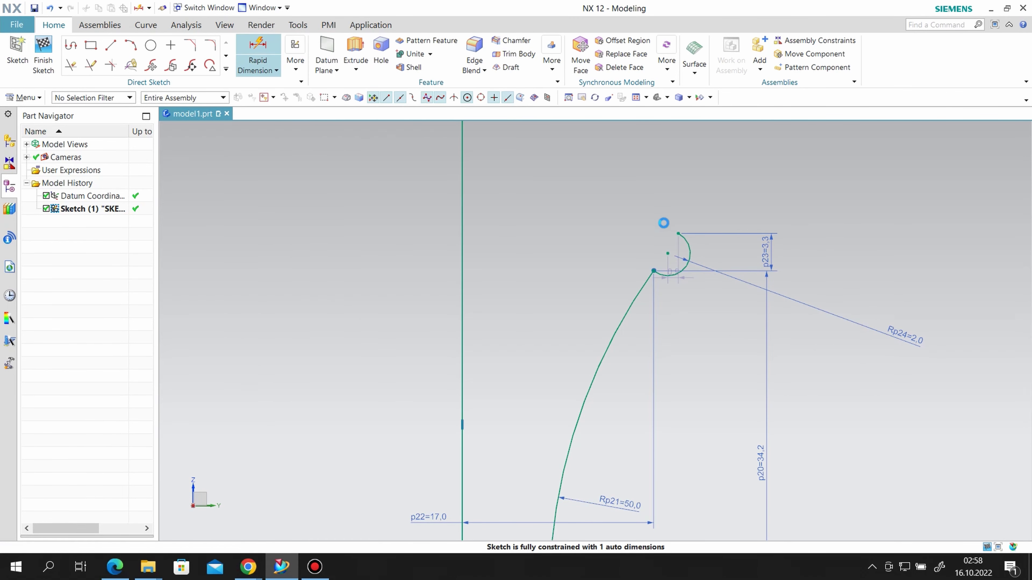
# Add the arc end's 19,2 horizontal offset from the axis, accepting the conflict warning
pyautogui.click(677, 226)
pyautogui.scroll(-2, 676, 226)
pyautogui.click(537, 282)
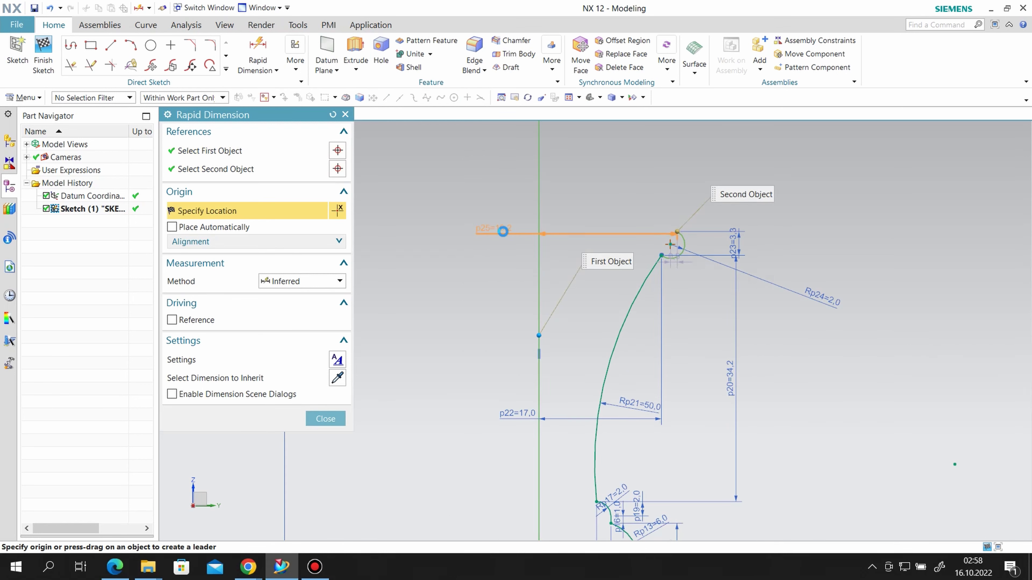
pyautogui.click(493, 228)
pyautogui.write('21/')
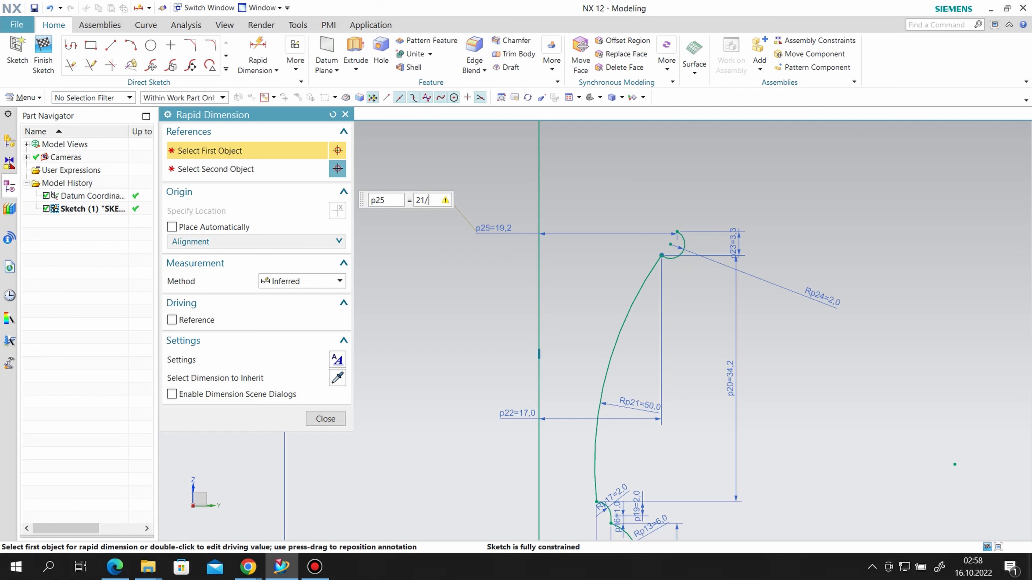
pyautogui.press('Return')
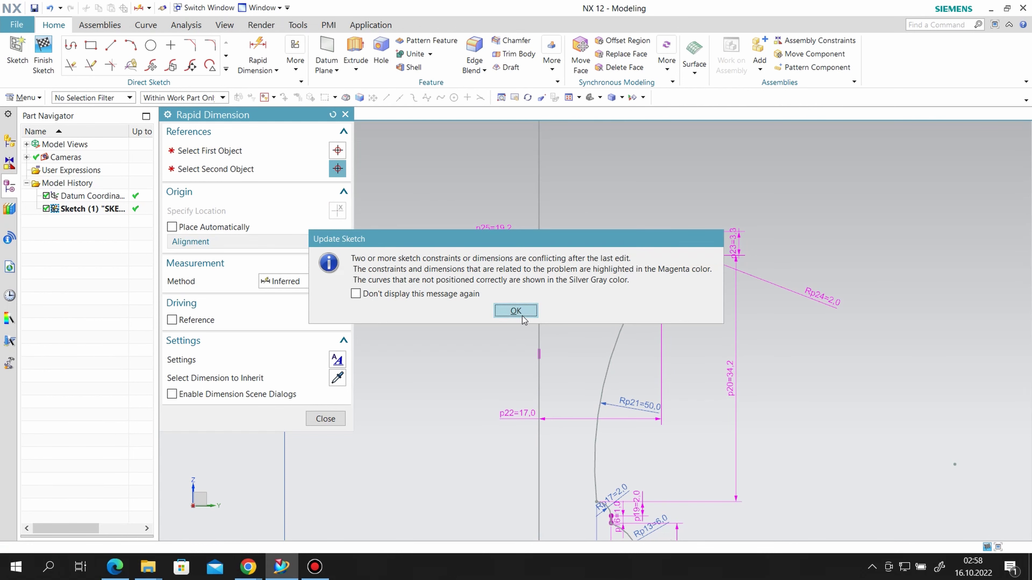
pyautogui.click(515, 310)
pyautogui.press('Escape')
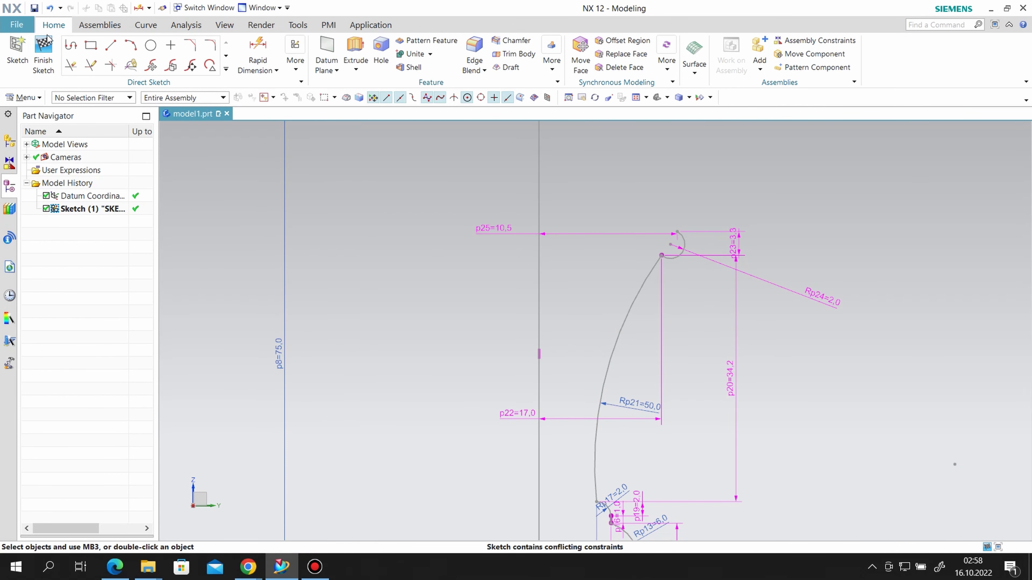
# Convert the p25 axis offset dimension to a reference-only dimension
pyautogui.scroll(2, 706, 227)
pyautogui.rightClick(366, 238)
pyautogui.click(414, 379)
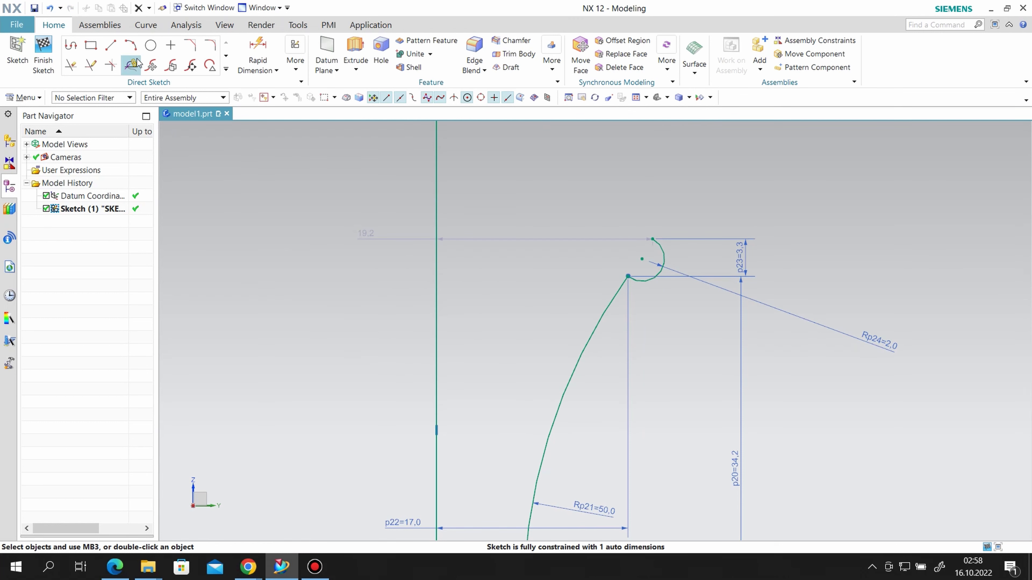
pyautogui.click(110, 45)
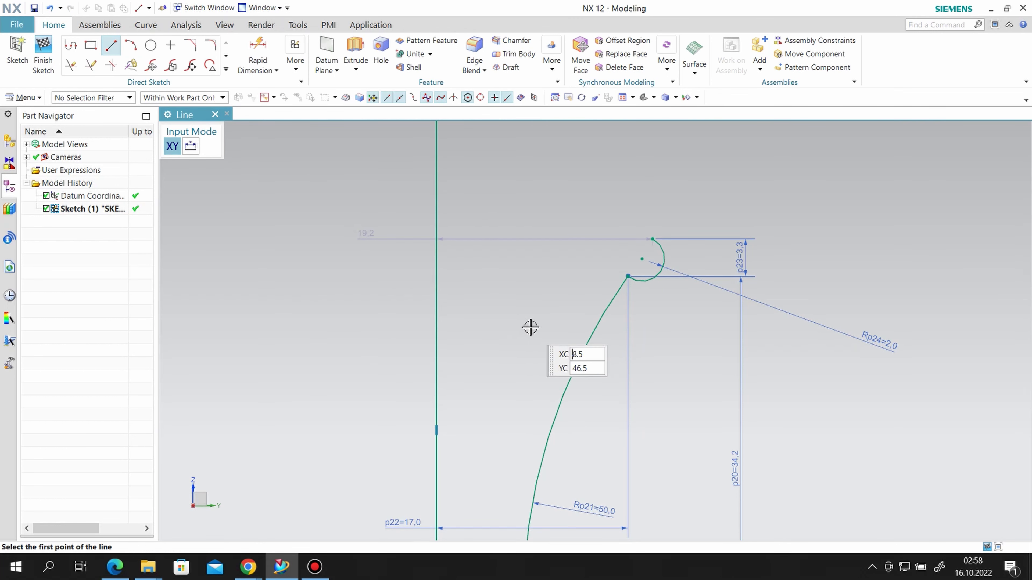
# Draw a sloped line up-right from the arc's top end and delete the dashed construction line
pyautogui.scroll(1, 530, 327)
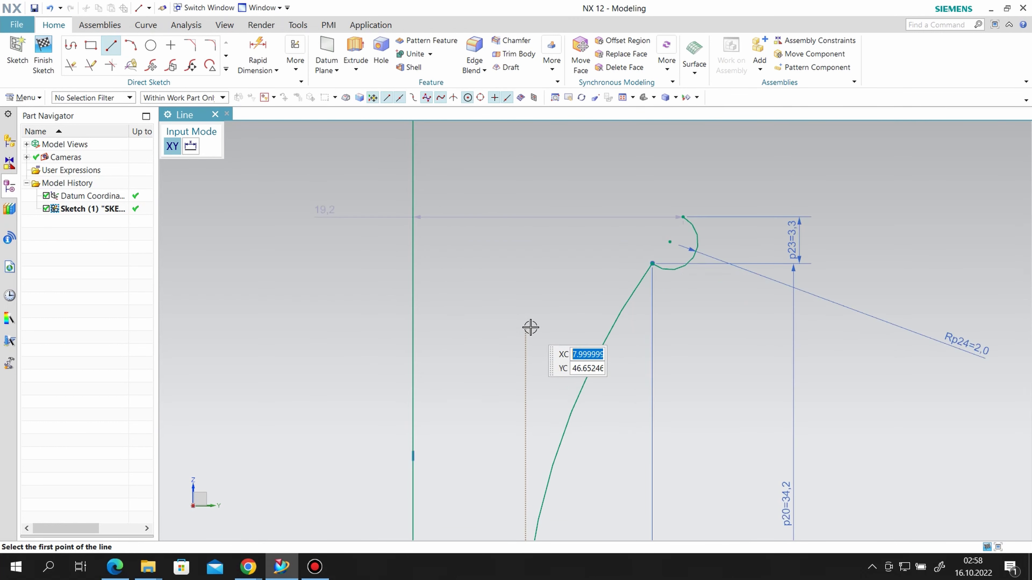
pyautogui.click(683, 217)
pyautogui.click(722, 162)
pyautogui.press('Escape')
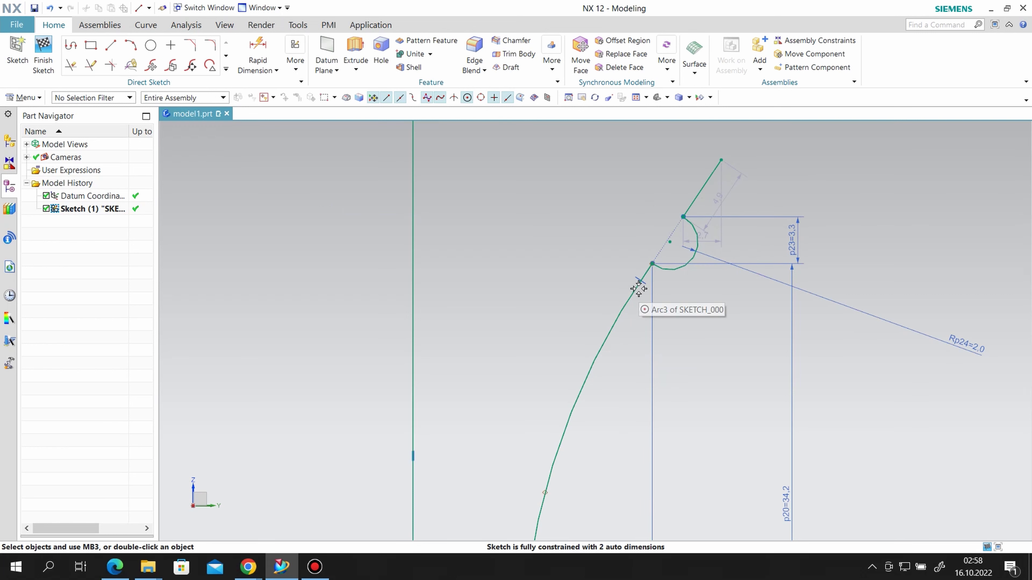
pyautogui.rightClick(646, 283)
pyautogui.click(674, 327)
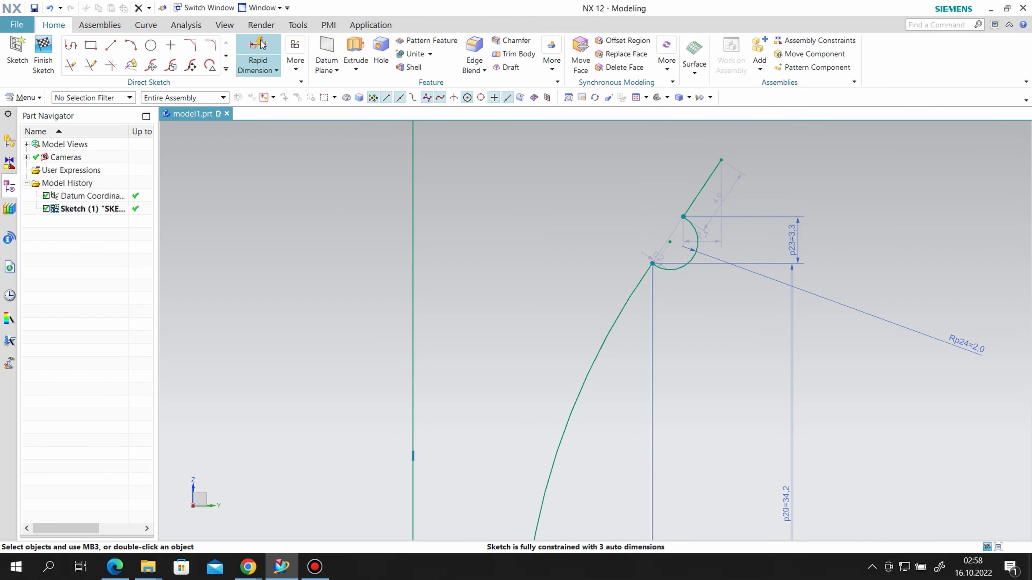
# Dimension the sloped line's vertical height as 2.5
pyautogui.click(257, 57)
pyautogui.click(685, 215)
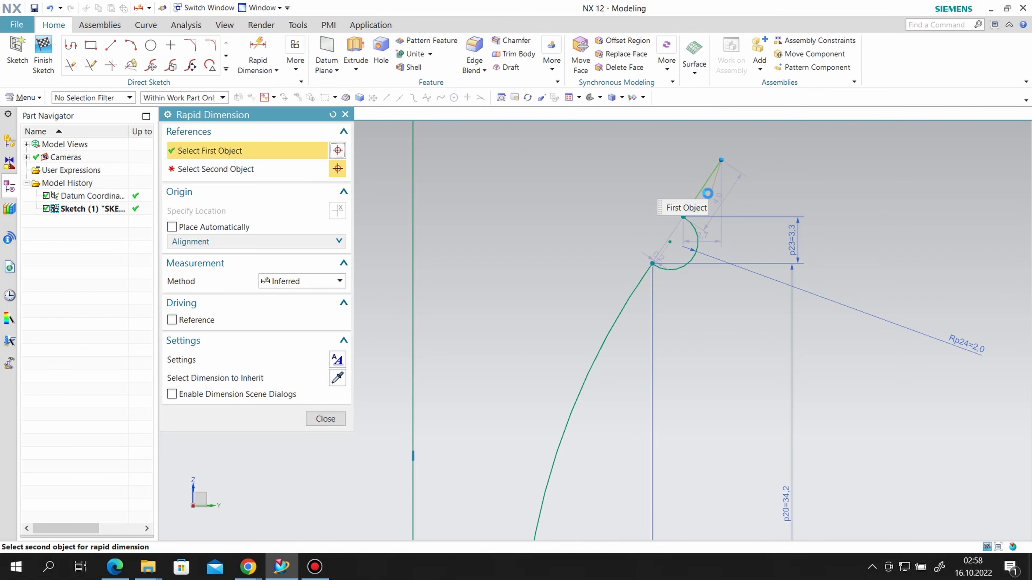
pyautogui.click(684, 218)
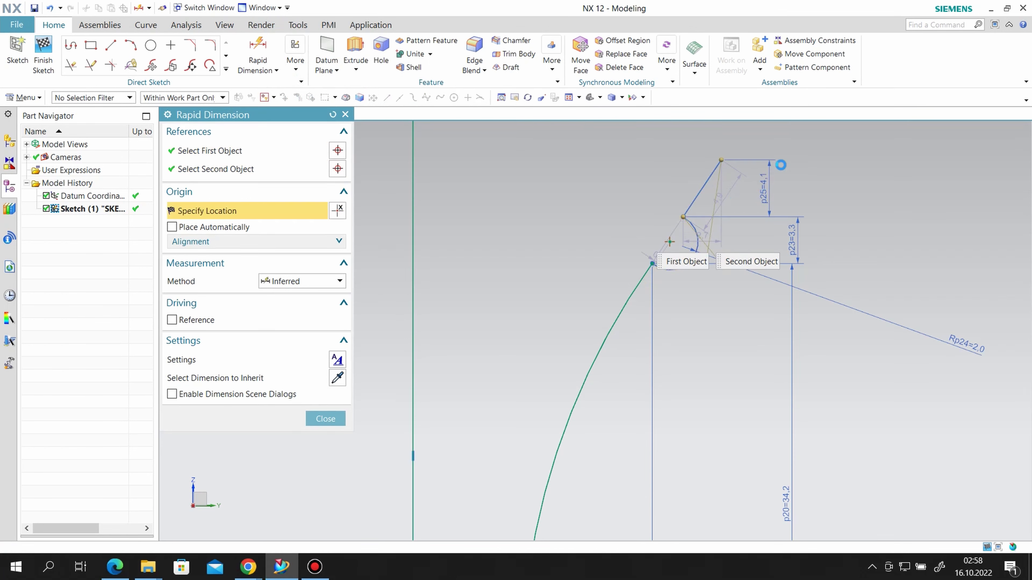
pyautogui.click(782, 163)
pyautogui.write('2.5')
pyautogui.press('Return')
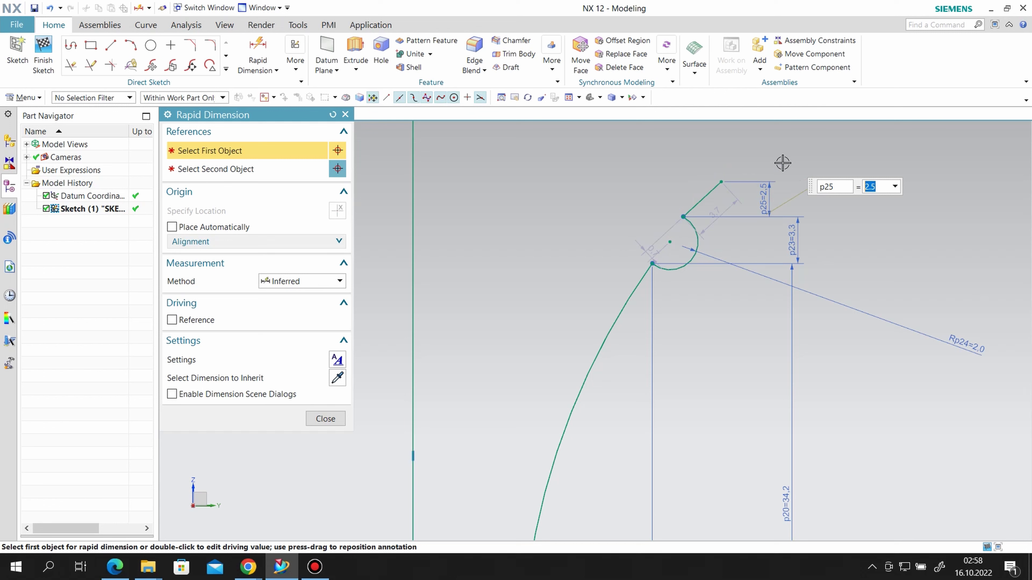
pyautogui.click(335, 419)
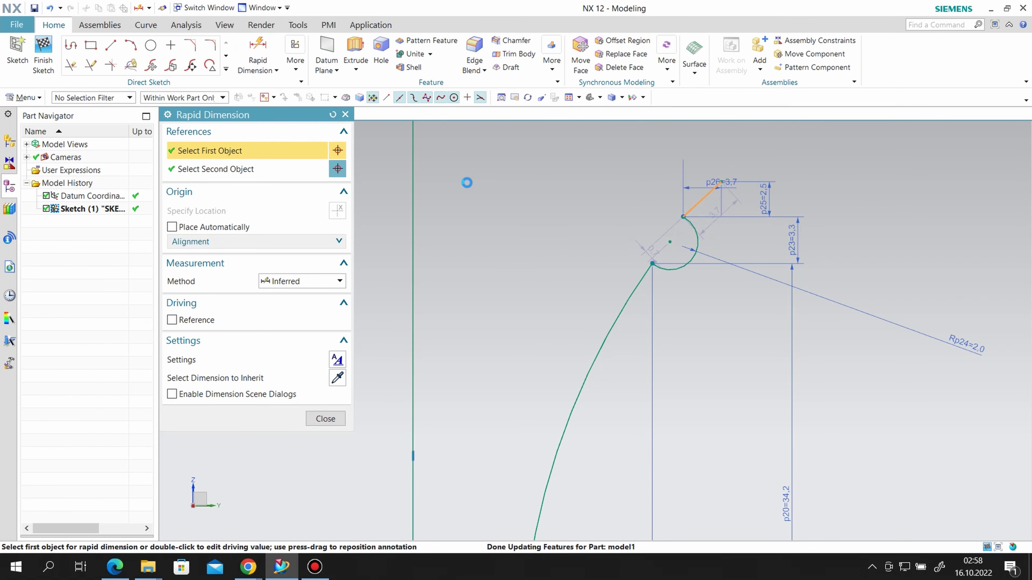
# Fix the sloped line at a 45° angle to the axis line
pyautogui.click(701, 199)
pyautogui.click(413, 189)
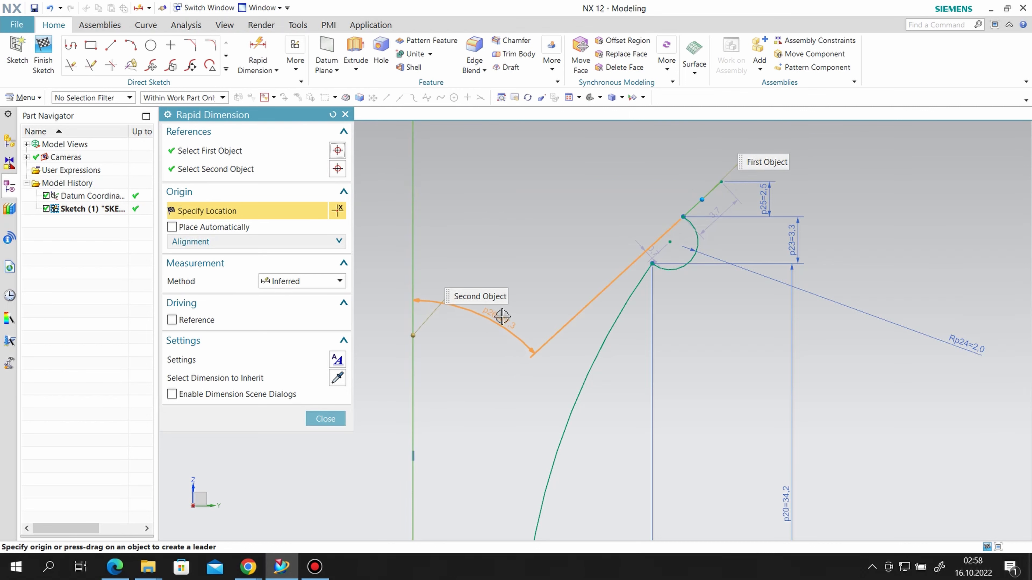
pyautogui.click(611, 301)
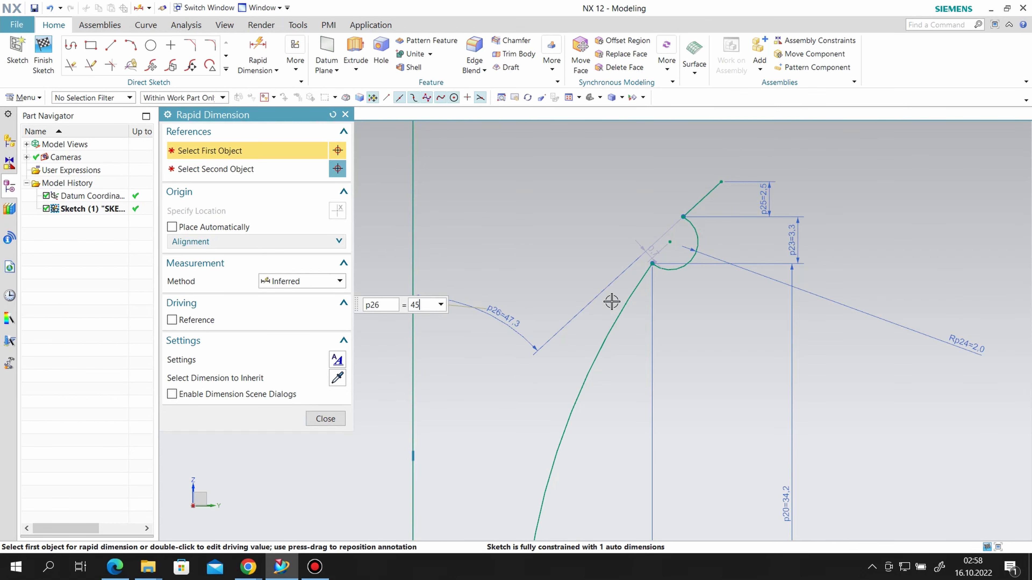
pyautogui.click(325, 418)
pyautogui.scroll(1, 626, 344)
pyautogui.scroll(1, 631, 335)
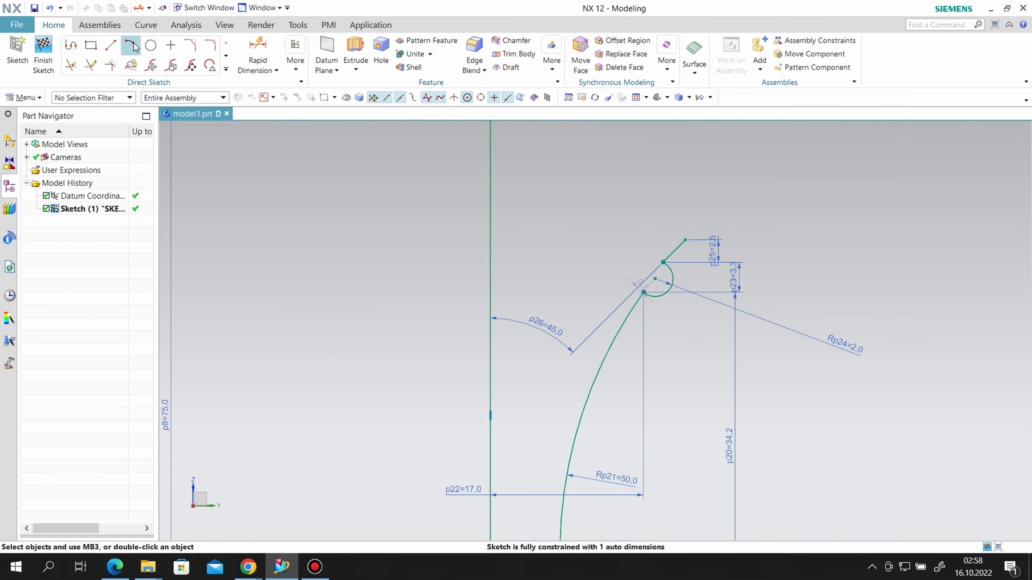
# Draw a vertical line rising from the profile's top endpoint
pyautogui.click(111, 46)
pyautogui.click(686, 241)
pyautogui.scroll(1, 687, 246)
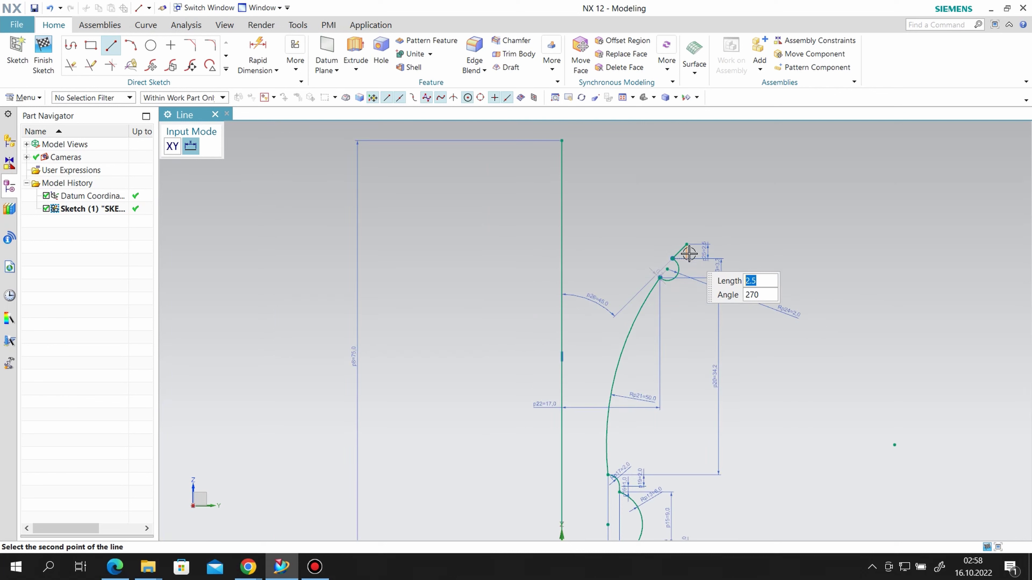
pyautogui.scroll(-1, 683, 177)
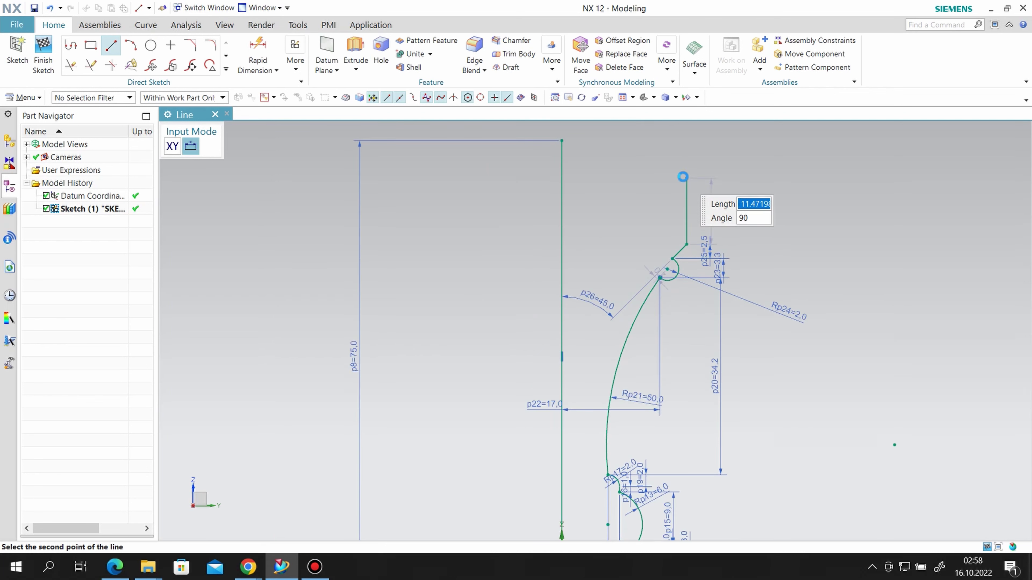
pyautogui.scroll(-2, 683, 177)
pyautogui.click(716, 177)
pyautogui.press('Escape')
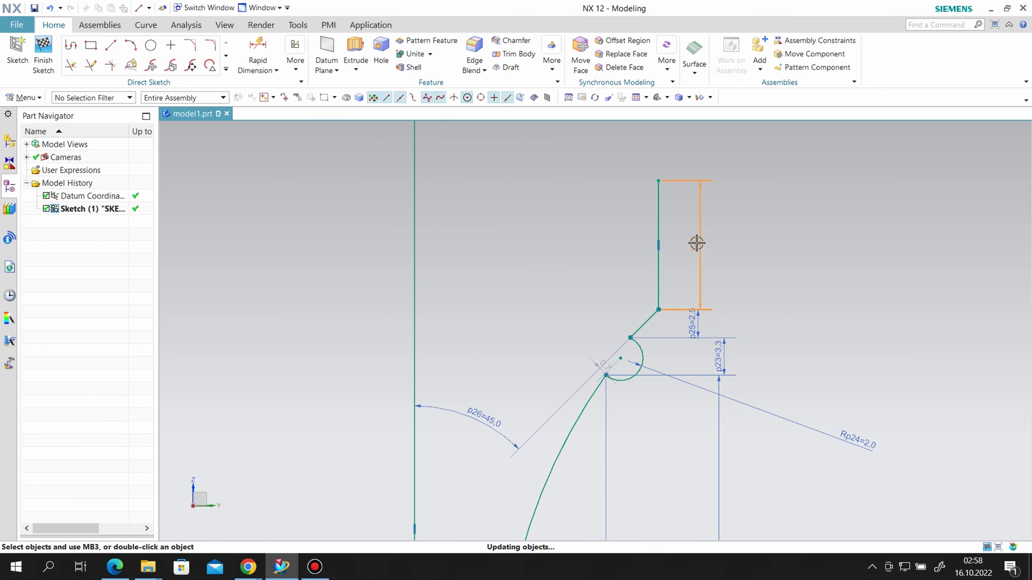
# Set the vertical line's length dimension p27 to 17
pyautogui.doubleClick(696, 243)
pyautogui.write('17')
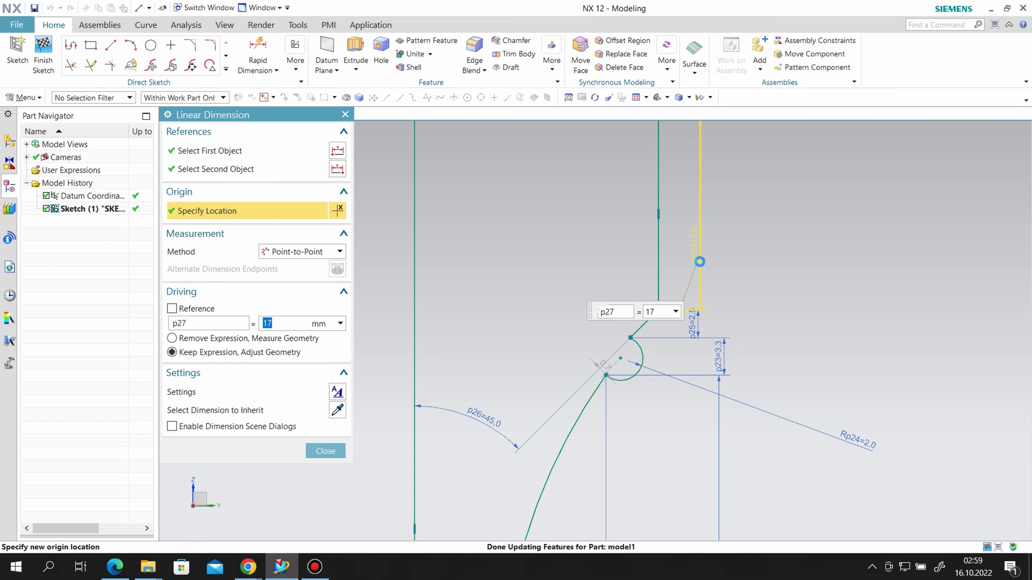
pyautogui.click(342, 453)
pyautogui.scroll(2, 728, 442)
pyautogui.scroll(-1, 580, 230)
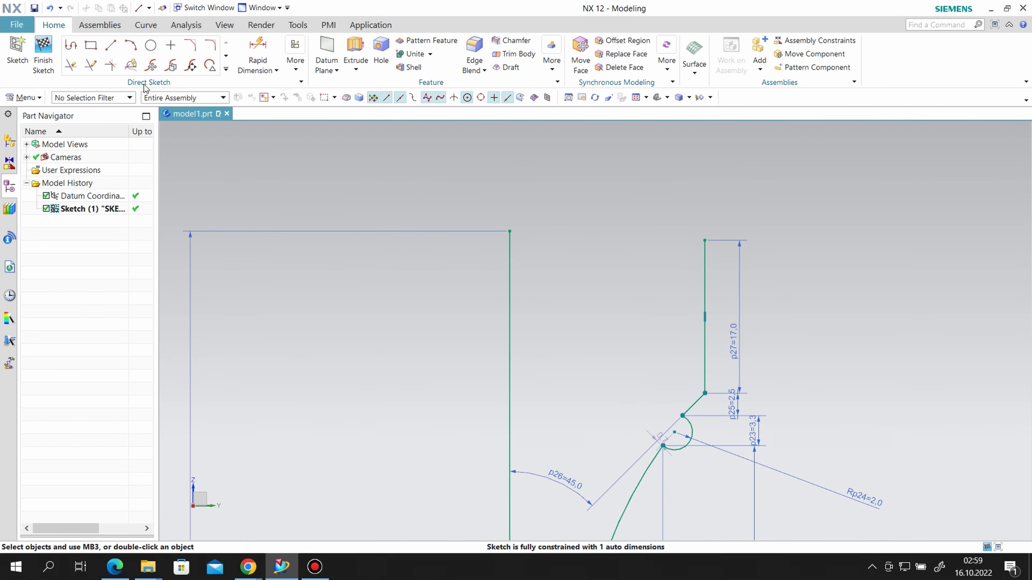
# Draw a short slanted chamfer line and a top line from the axis to its end
pyautogui.click(111, 45)
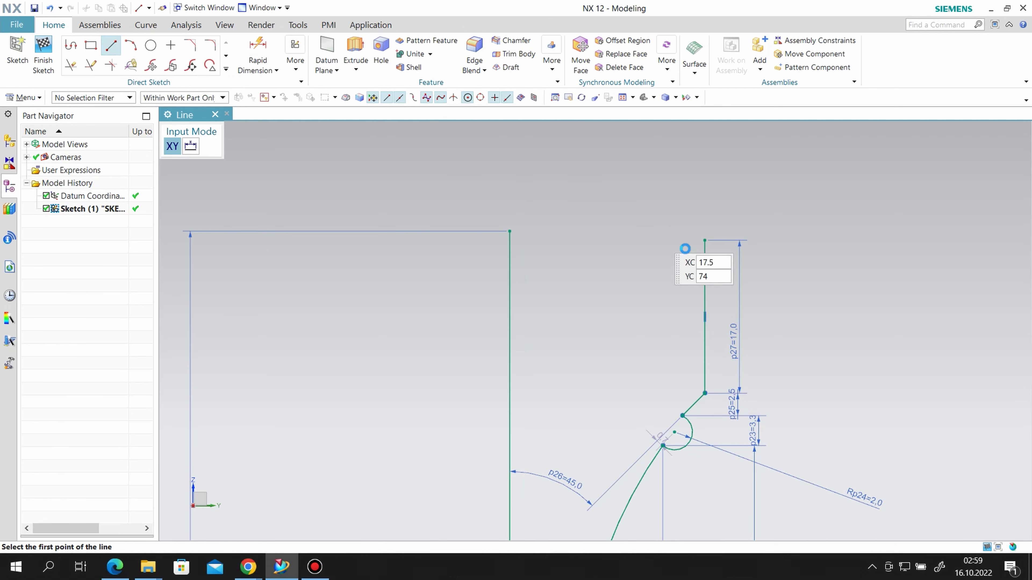
pyautogui.scroll(-2, 716, 241)
pyautogui.click(698, 239)
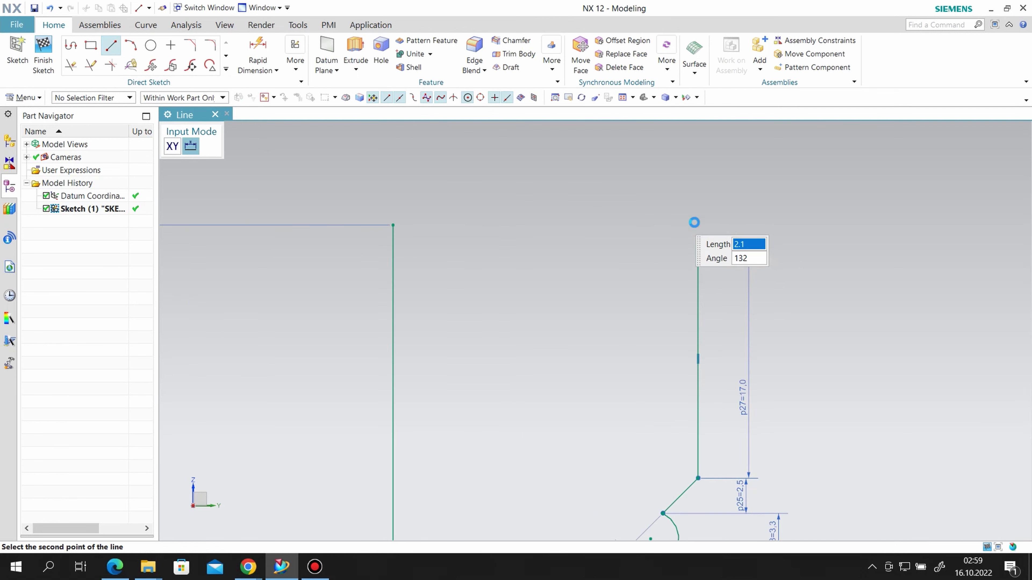
pyautogui.click(678, 217)
pyautogui.scroll(-1, 727, 225)
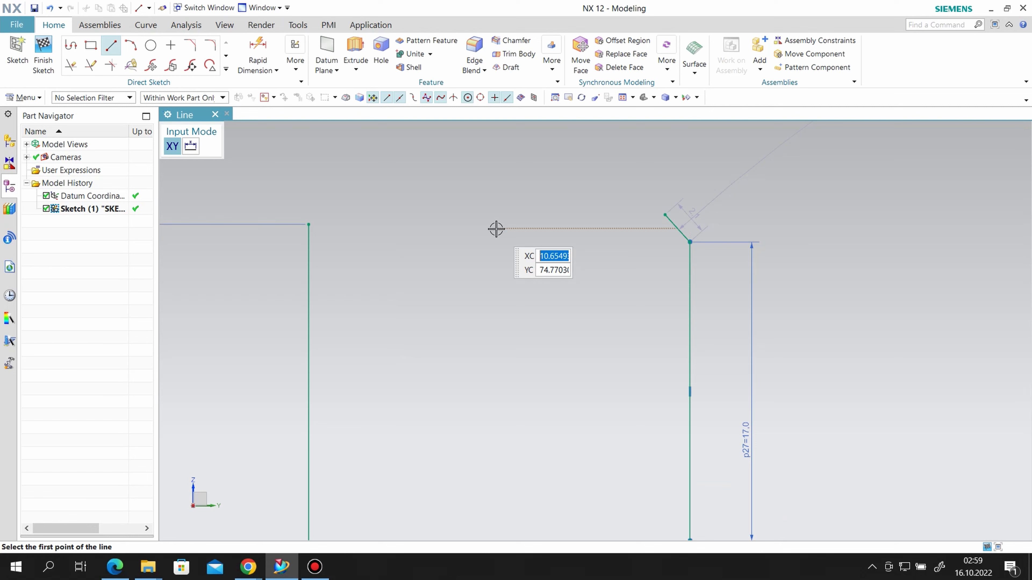
pyautogui.click(308, 224)
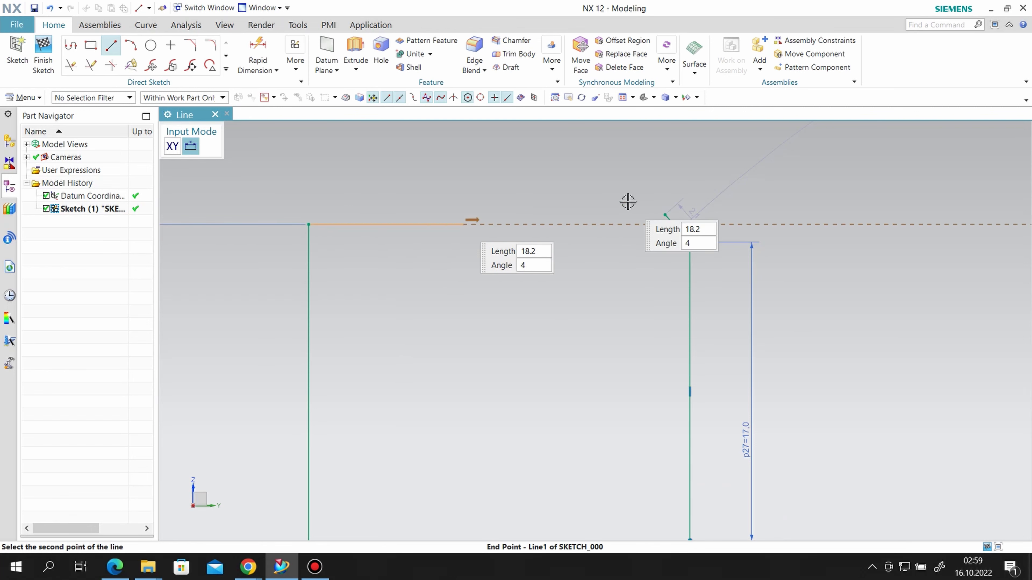
pyautogui.click(665, 215)
pyautogui.press('Escape')
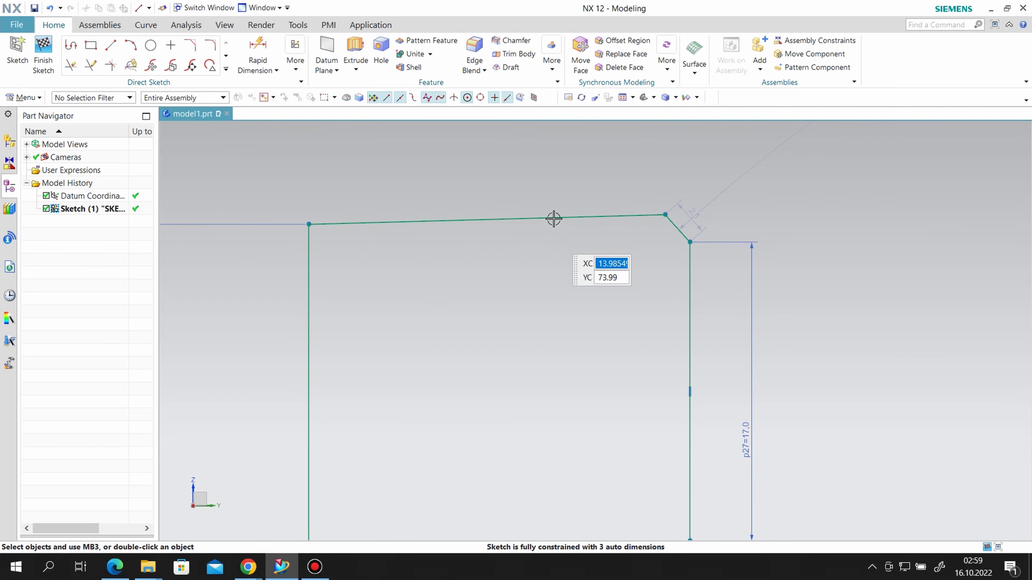
# Constrain the top line to be horizontal
pyautogui.rightClick(553, 219)
pyautogui.click(594, 342)
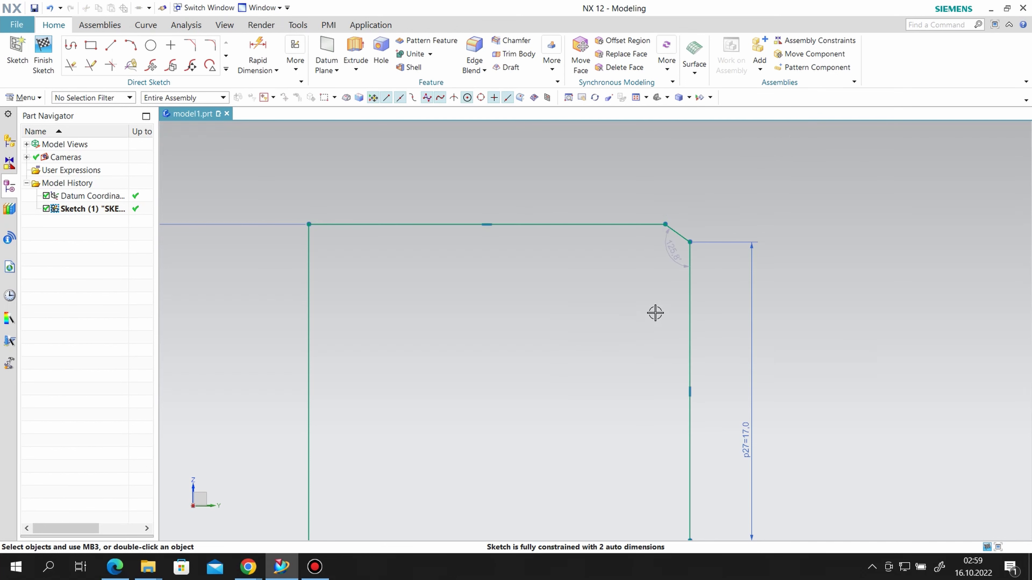
pyautogui.scroll(1, 723, 244)
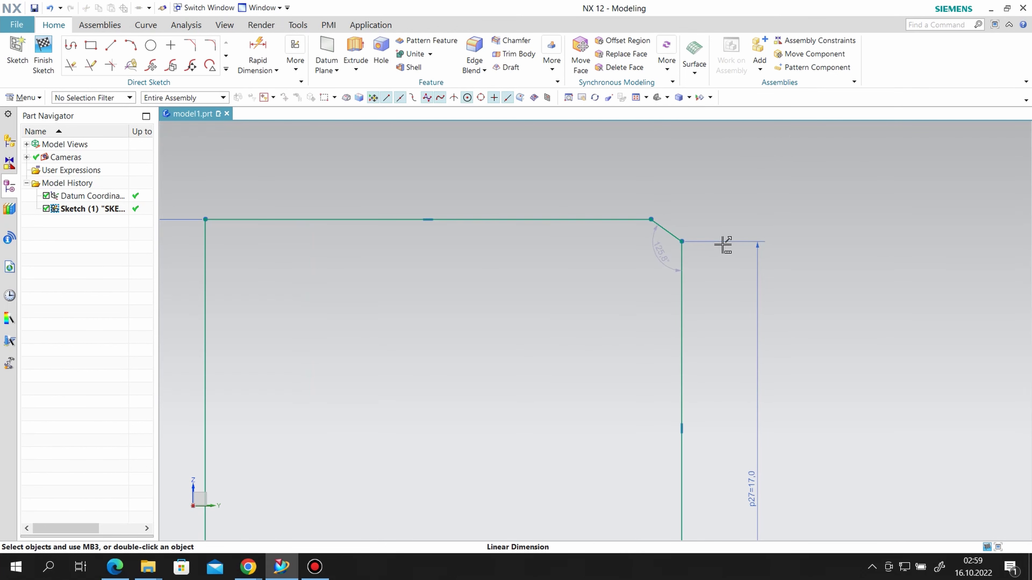
pyautogui.scroll(-3, 835, 234)
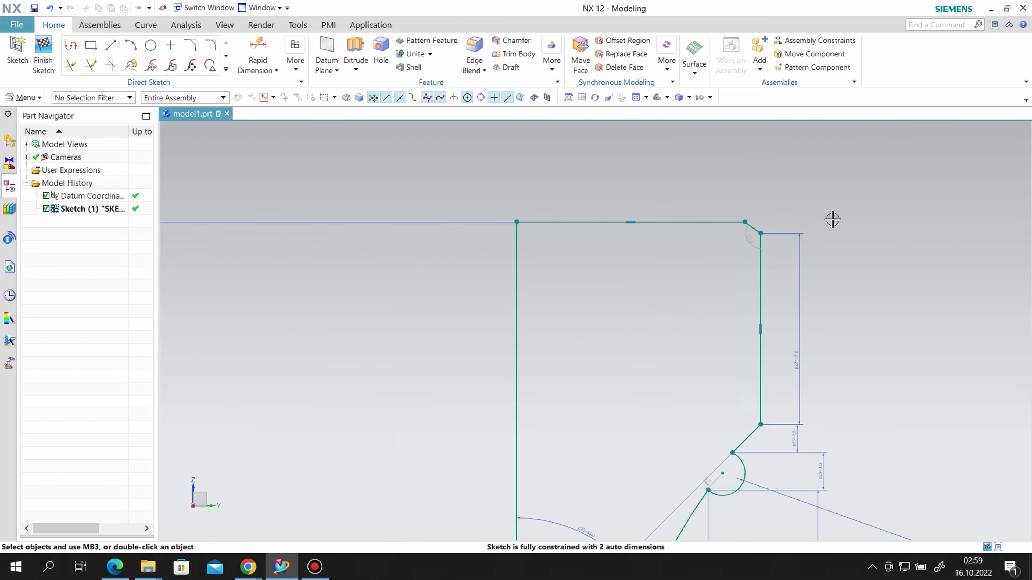
pyautogui.scroll(1, 832, 219)
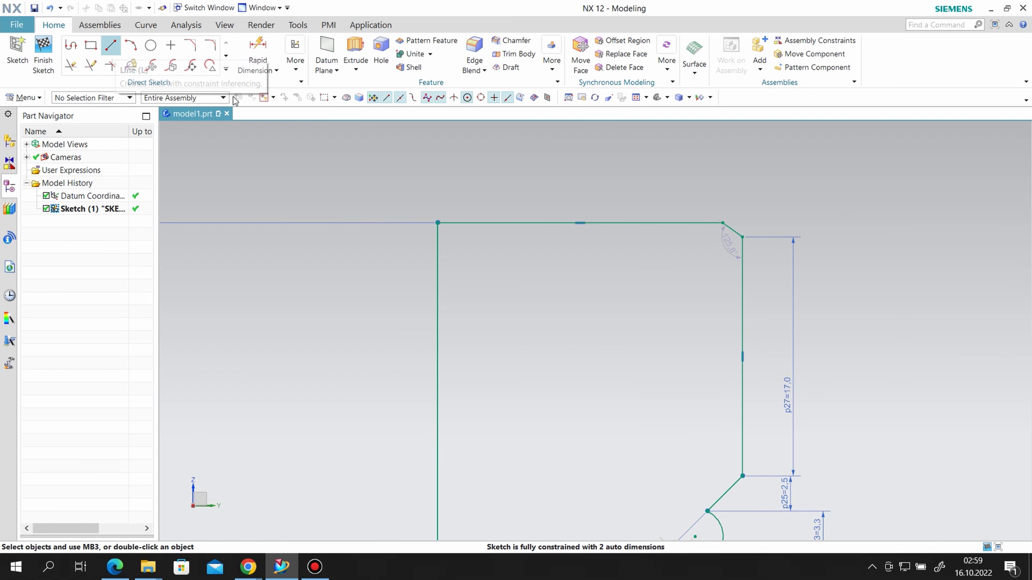
# Draw a short horizontal line from the chamfer's lower end and convert it to reference
pyautogui.click(743, 237)
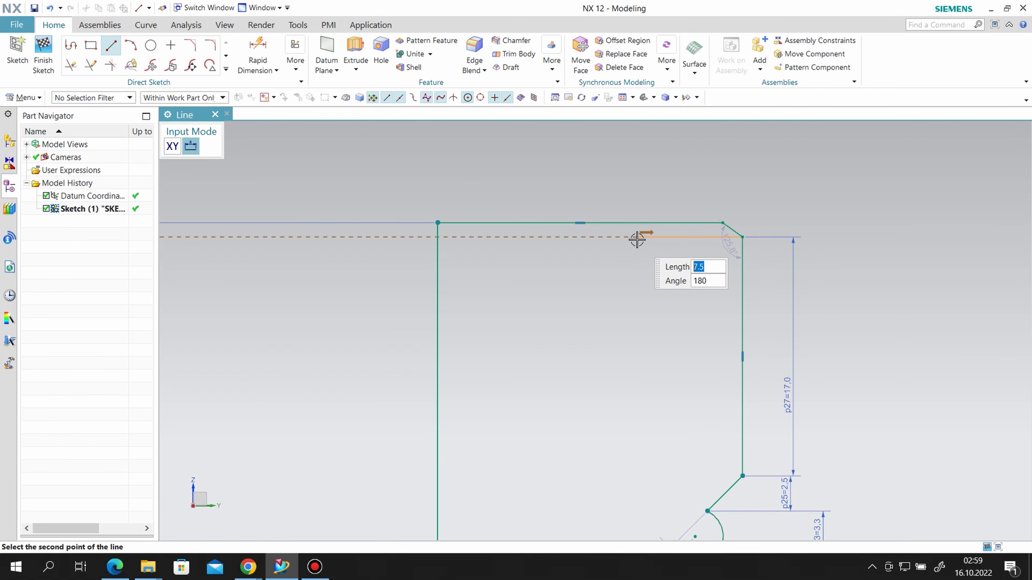
pyautogui.click(650, 240)
pyautogui.press('Escape')
pyautogui.rightClick(668, 238)
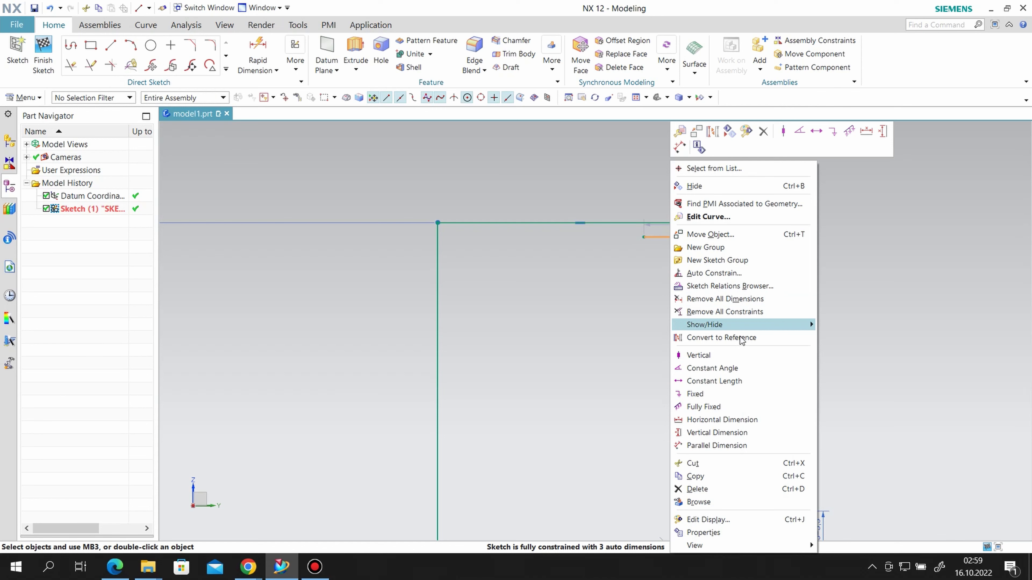
pyautogui.click(734, 335)
pyautogui.scroll(2, 723, 260)
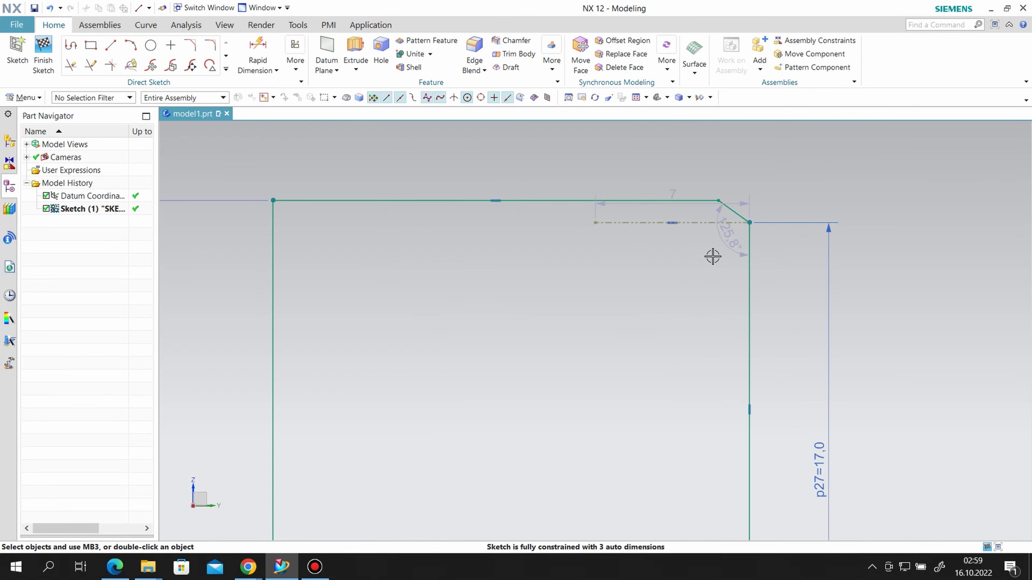
# Dimension the chamfer at 45° to the dashed reference line and fit the sketch in view
pyautogui.click(268, 49)
pyautogui.scroll(3, 677, 199)
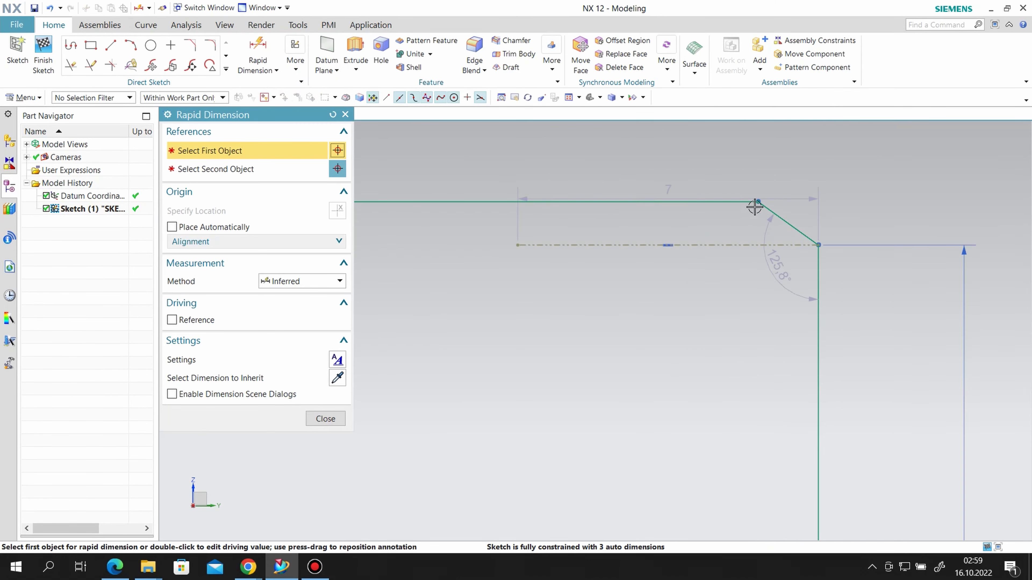
pyautogui.click(767, 205)
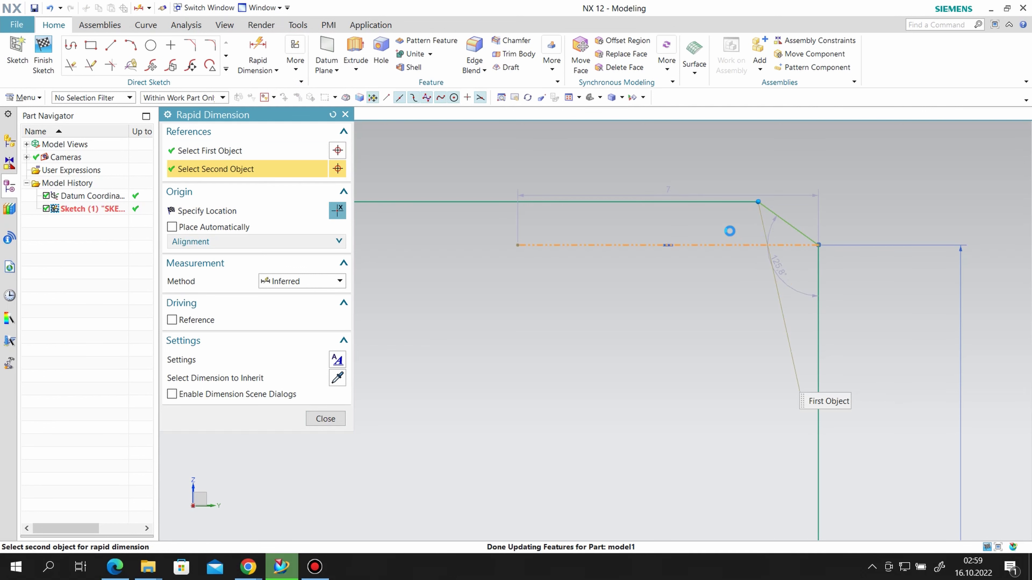
pyautogui.click(730, 243)
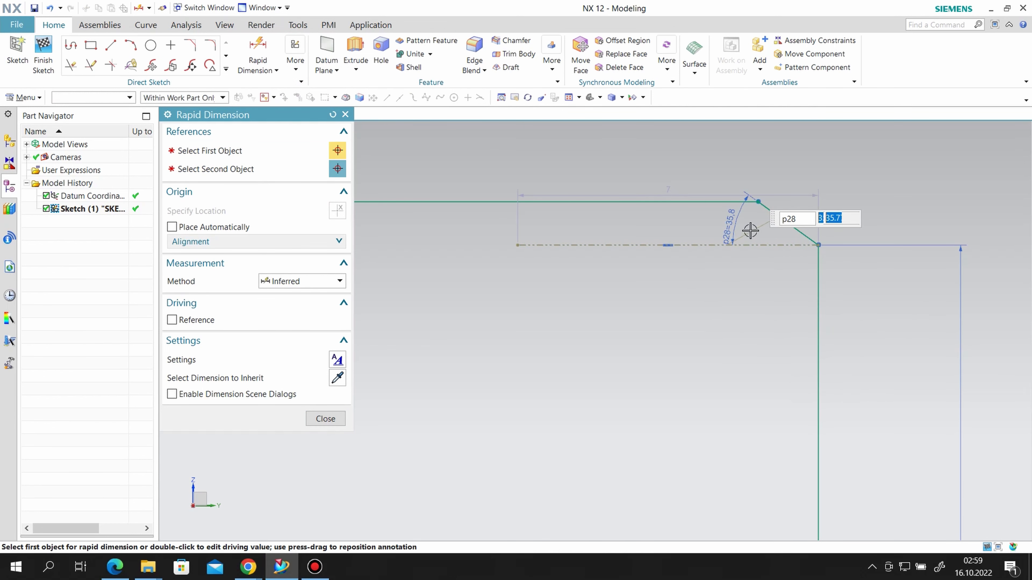
pyautogui.click(314, 419)
pyautogui.scroll(-1, 696, 320)
pyautogui.scroll(-2, 817, 211)
pyautogui.scroll(-2, 810, 211)
pyautogui.scroll(-2, 810, 212)
pyautogui.hotkey('ctrl', 'f')
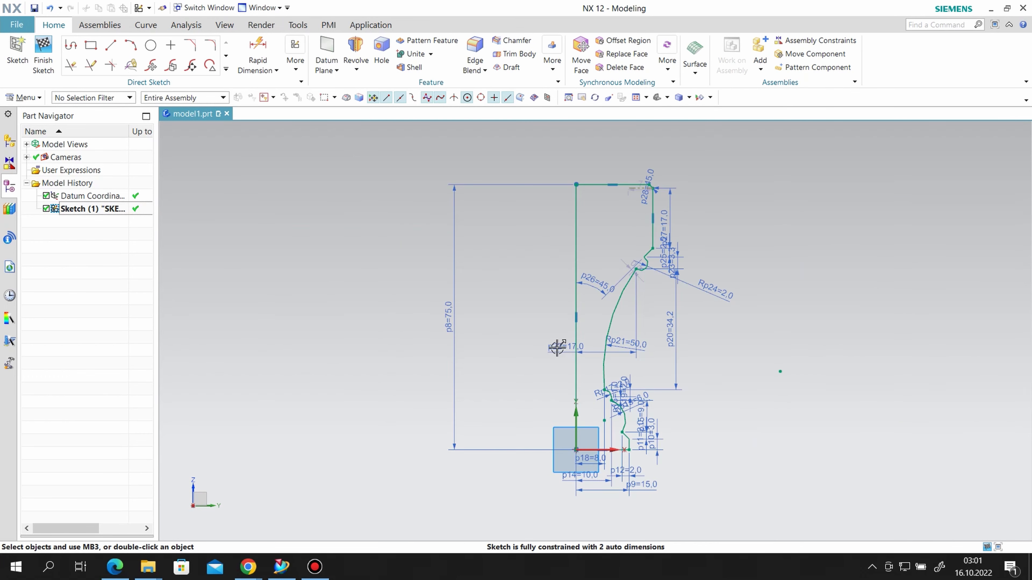
# Set p22 to the expression 17./2 (8.5) and finish the sketch
pyautogui.doubleClick(556, 347)
pyautogui.write('17')
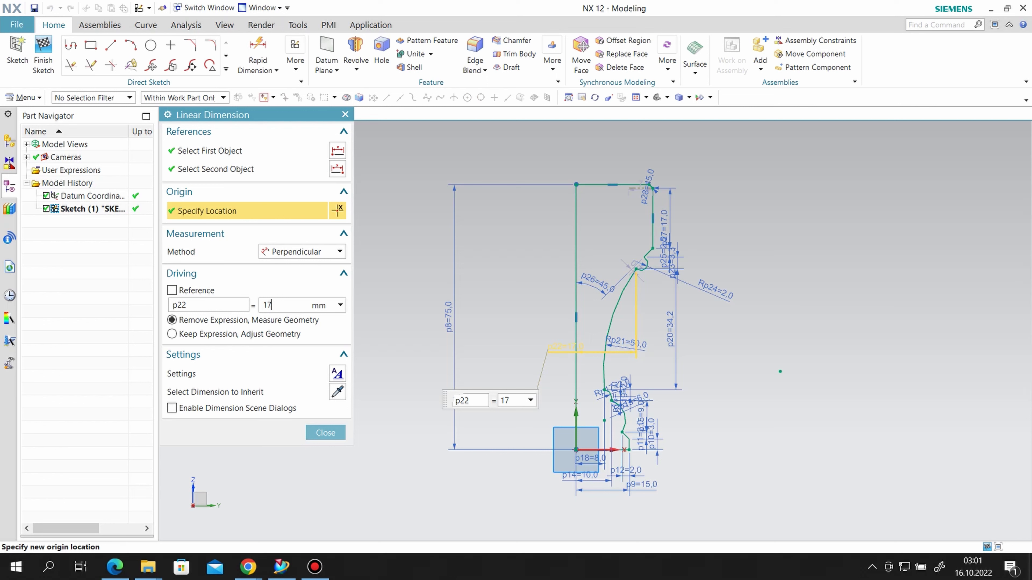
pyautogui.write('./2')
pyautogui.press('Return')
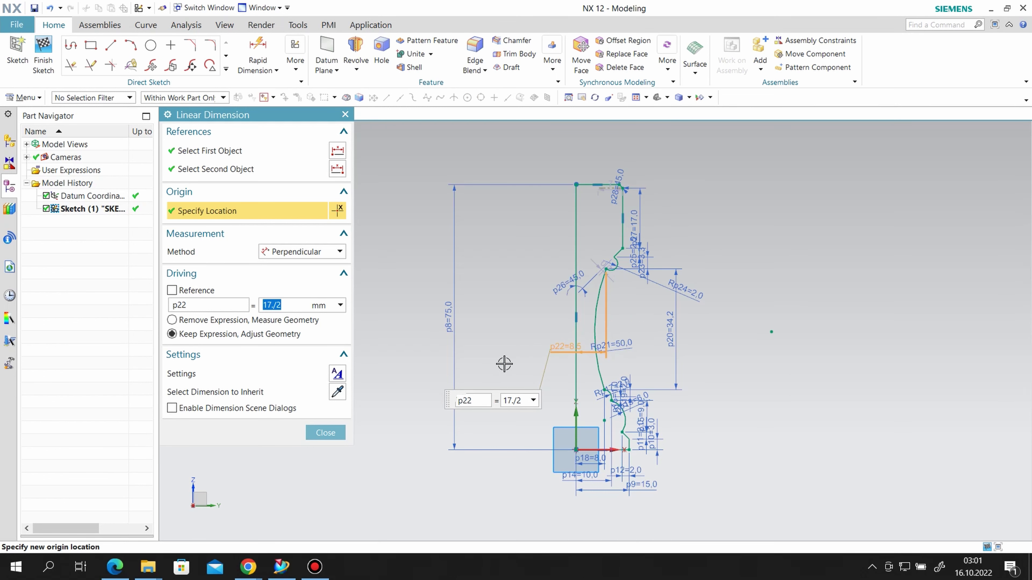
pyautogui.click(324, 433)
pyautogui.scroll(1, 699, 351)
pyautogui.scroll(1, 699, 352)
pyautogui.click(49, 54)
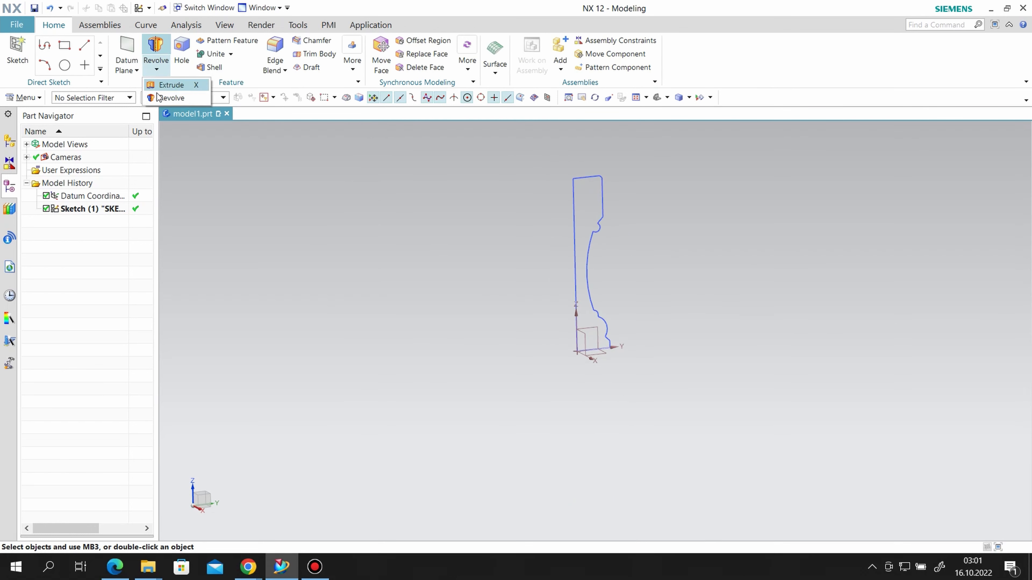
# Revolve the sketch profile 360° about the Z axis through its bottom endpoint
pyautogui.click(165, 97)
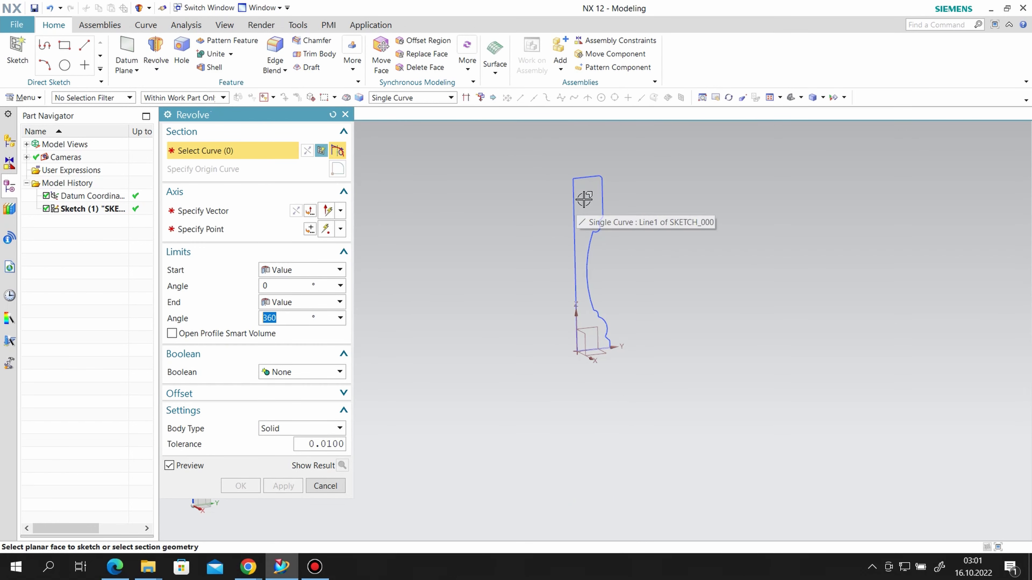
pyautogui.click(106, 210)
pyautogui.middleClick(216, 301)
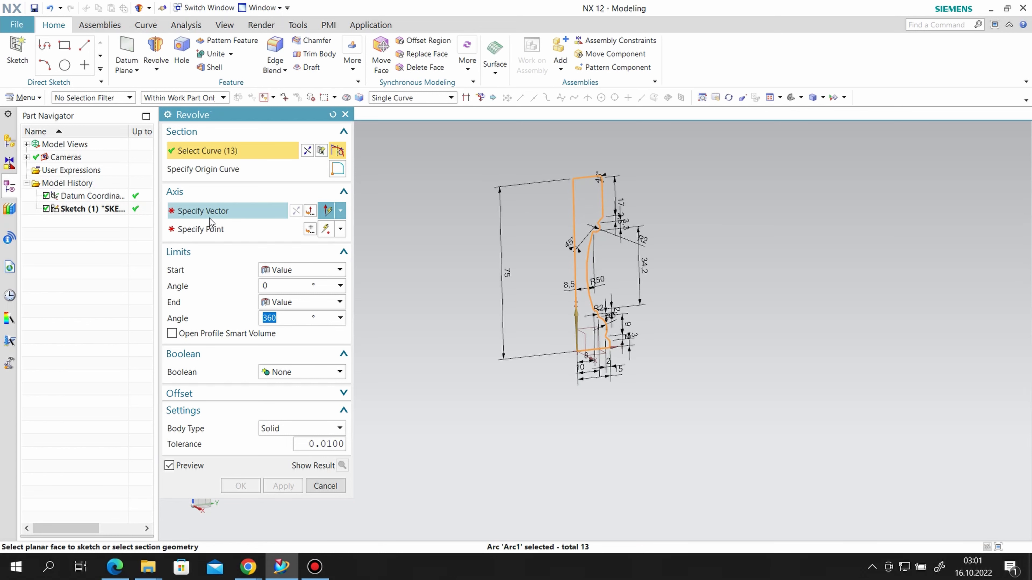
pyautogui.click(596, 303)
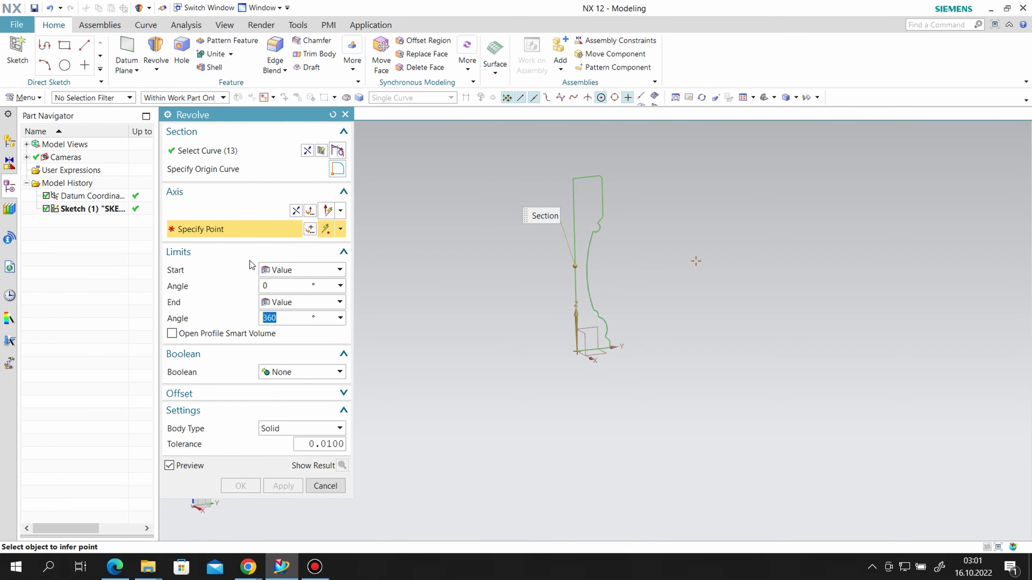
pyautogui.click(577, 351)
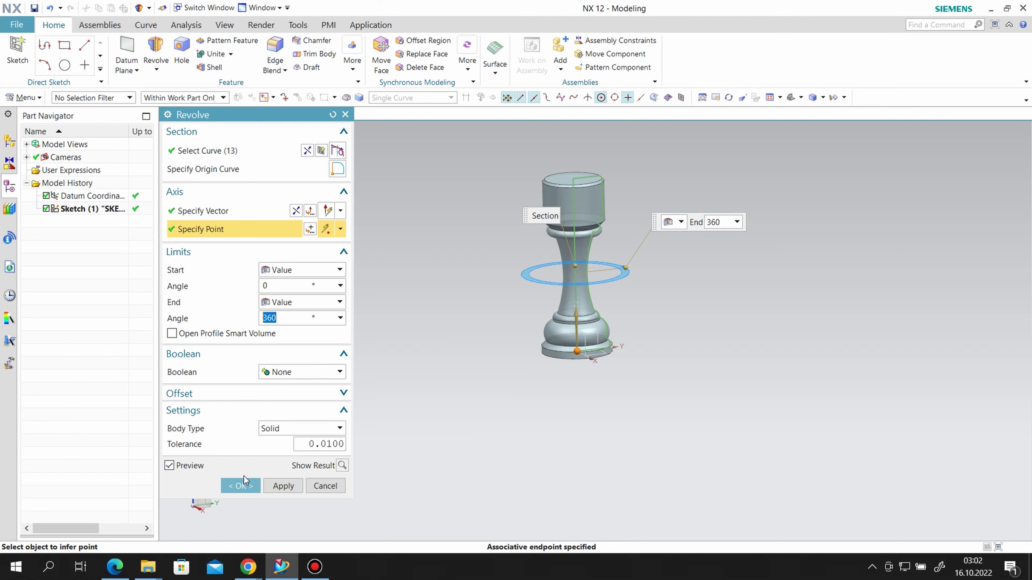
pyautogui.click(244, 485)
# Hide the sketch and orbit to inspect the solid rook body
pyautogui.rightClick(586, 175)
pyautogui.click(605, 196)
pyautogui.scroll(2, 594, 184)
pyautogui.moveTo(594, 184)
pyautogui.mouseDown(button='middle')
pyautogui.moveTo(630, 219)
pyautogui.moveTo(638, 284)
pyautogui.mouseUp(button='middle')
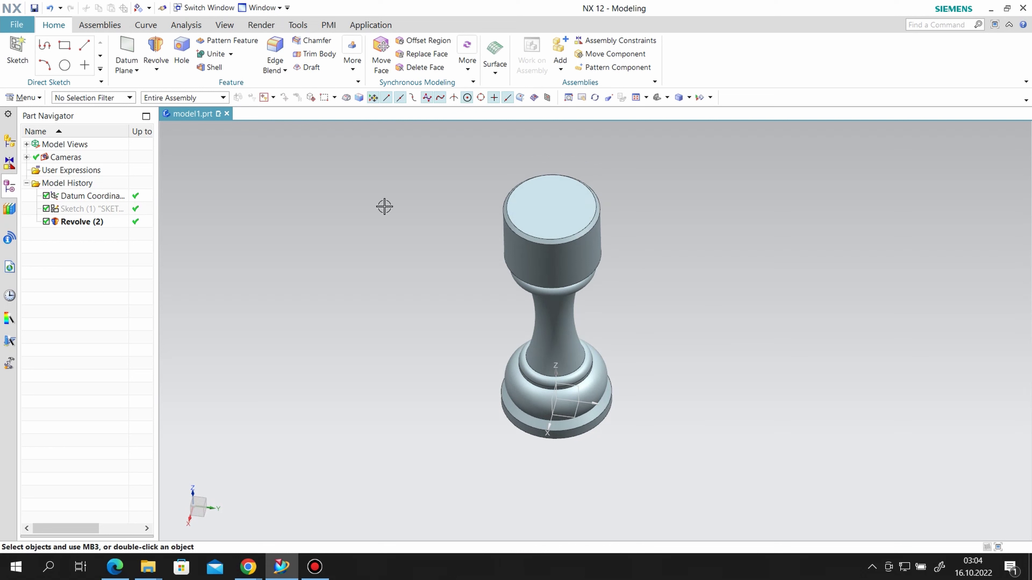
# Start a sketch on the chosen plane and draw a rectangle on the rook's head
pyautogui.click(578, 391)
pyautogui.click(282, 265)
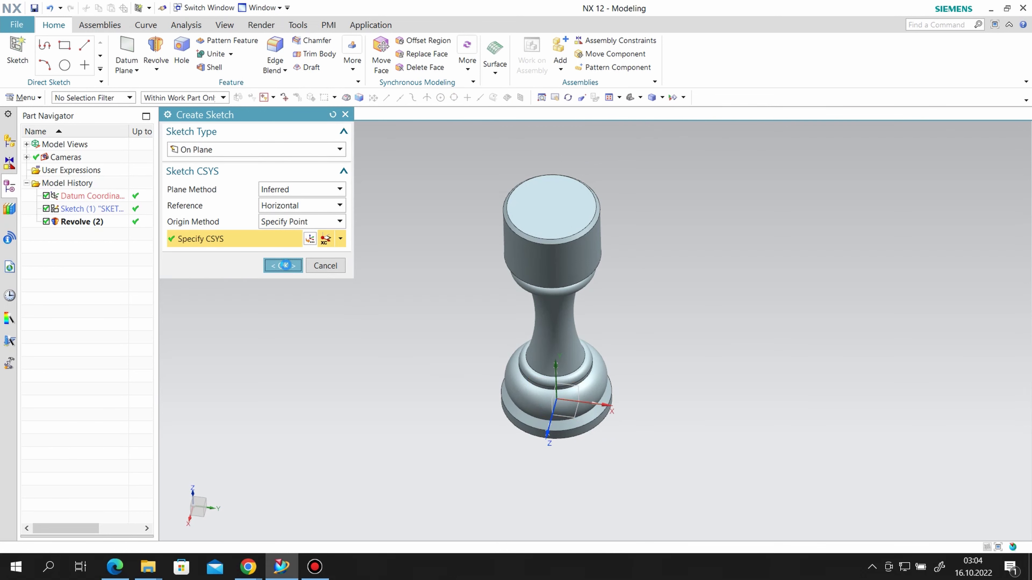
pyautogui.scroll(4, 595, 187)
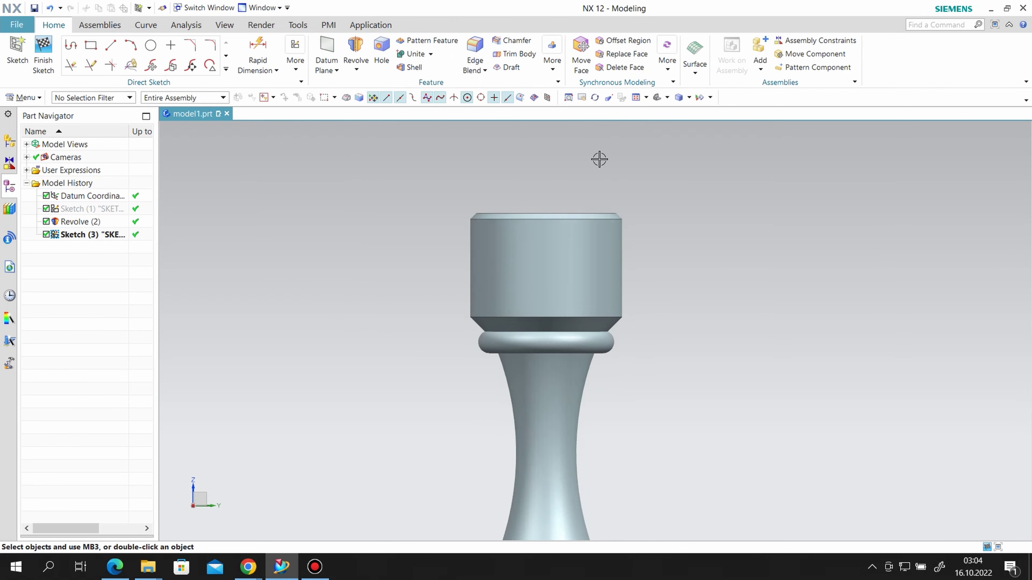
pyautogui.click(91, 45)
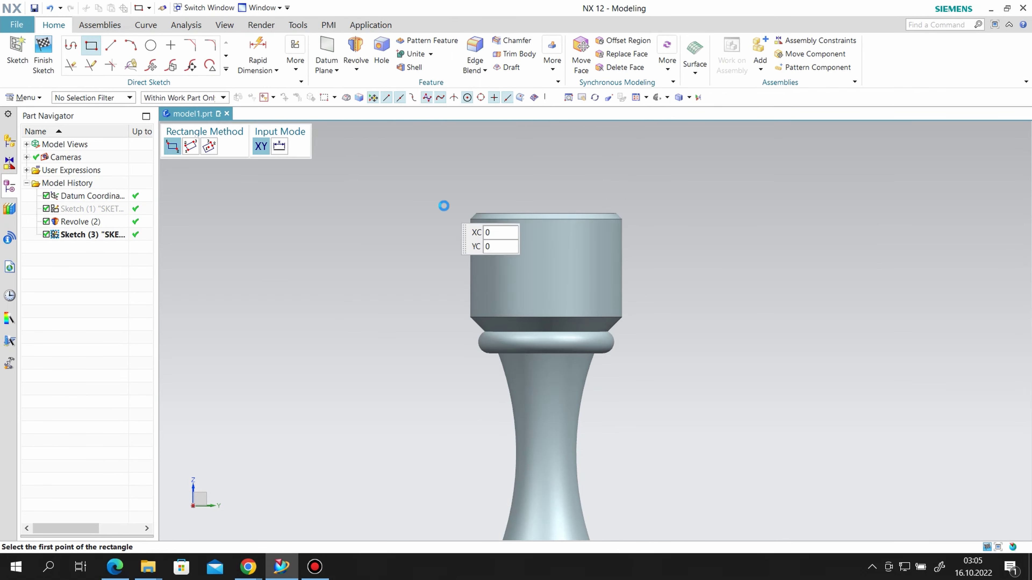
pyautogui.scroll(2, 445, 205)
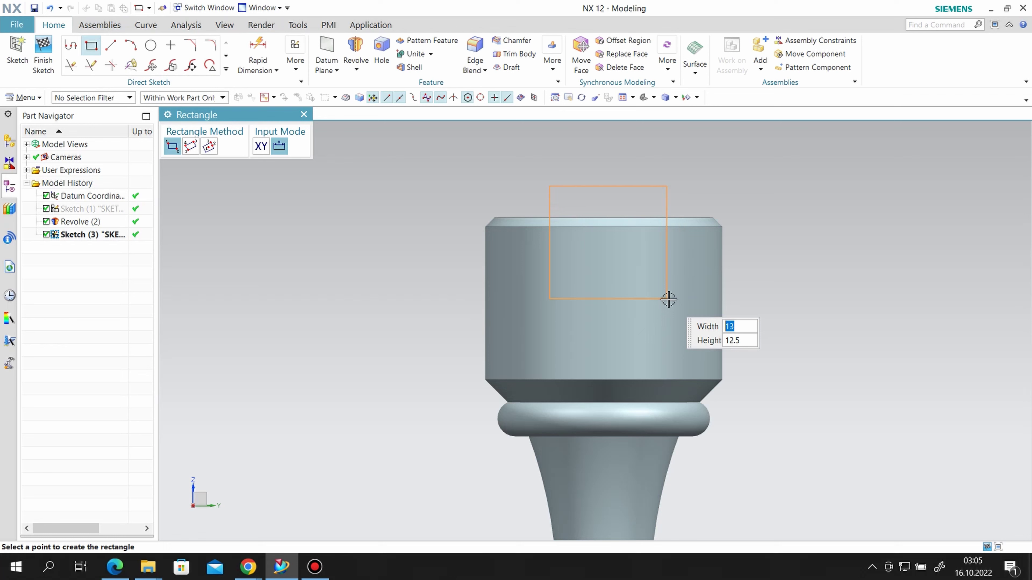
pyautogui.click(667, 299)
# Dimension the rectangle to width 7 and height 5
pyautogui.click(304, 115)
pyautogui.moveTo(613, 208); pyautogui.dragTo(606, 161)
pyautogui.doubleClick(605, 161)
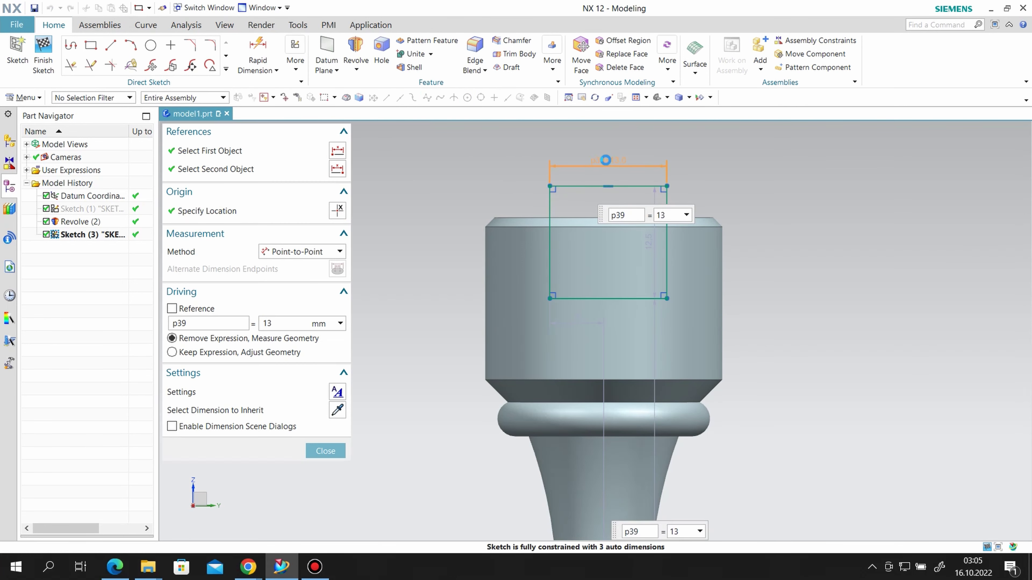
pyautogui.write('7')
pyautogui.press('Return')
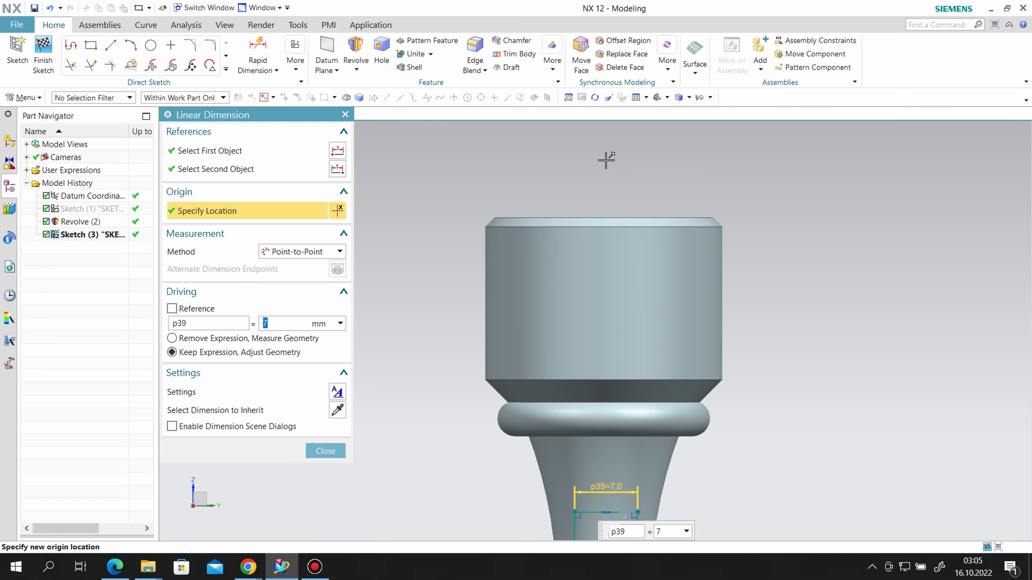
pyautogui.keyDown('shift'); pyautogui.moveTo(576, 313); pyautogui.dragTo(566, 186, button='middle'); pyautogui.keyUp('shift')
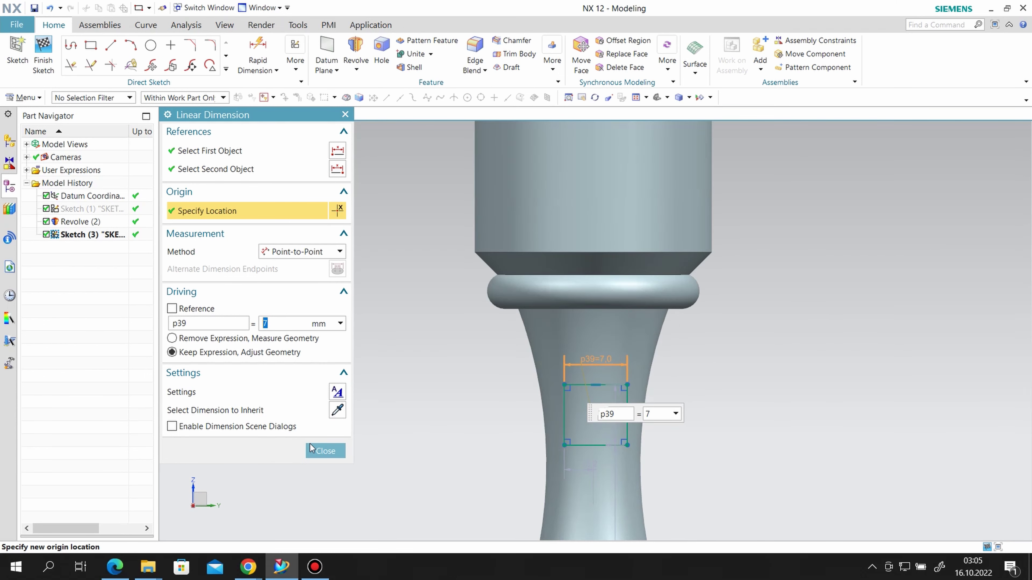
pyautogui.click(314, 447)
pyautogui.click(257, 53)
pyautogui.scroll(-3, 634, 425)
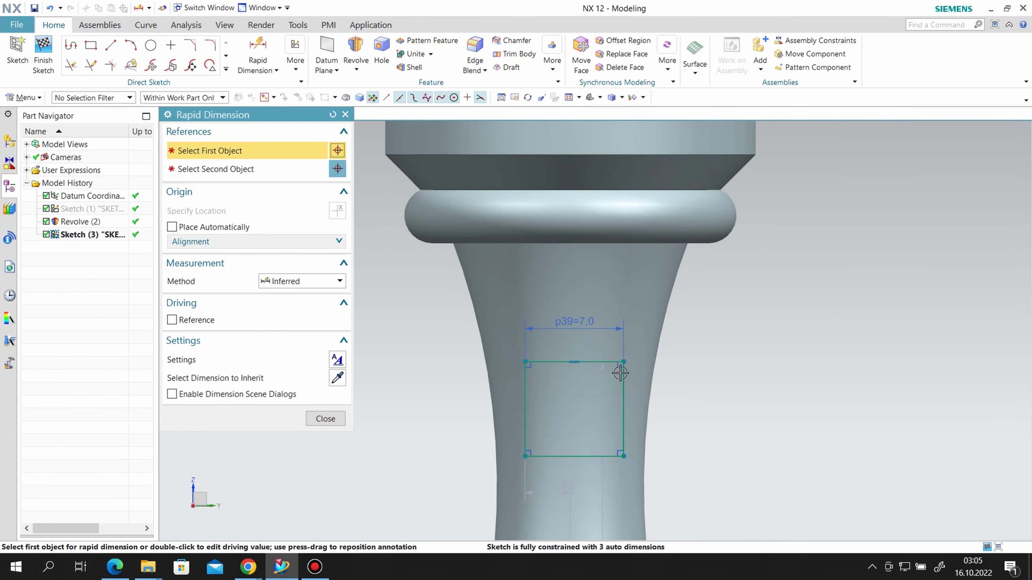
pyautogui.click(623, 373)
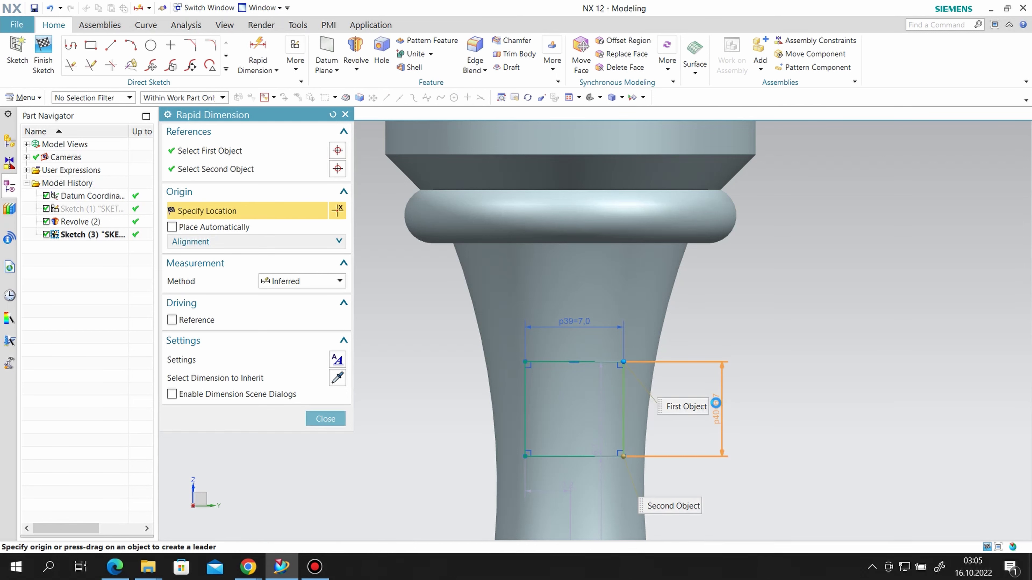
pyautogui.click(746, 415)
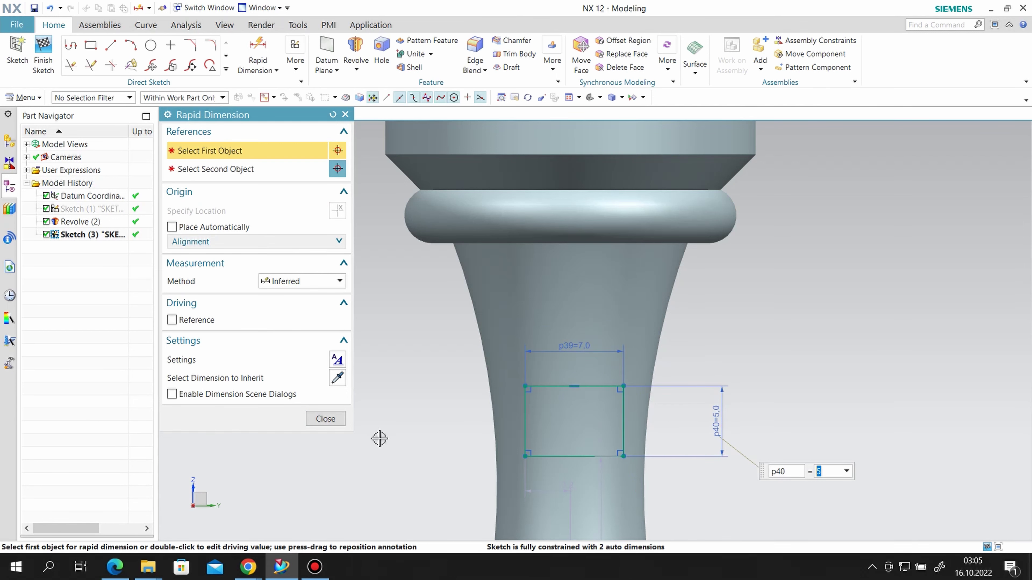
pyautogui.click(325, 419)
# Constrain the rectangle's top-edge midpoint to the head's arc centre and finish the sketch
pyautogui.click(295, 60)
pyautogui.click(321, 101)
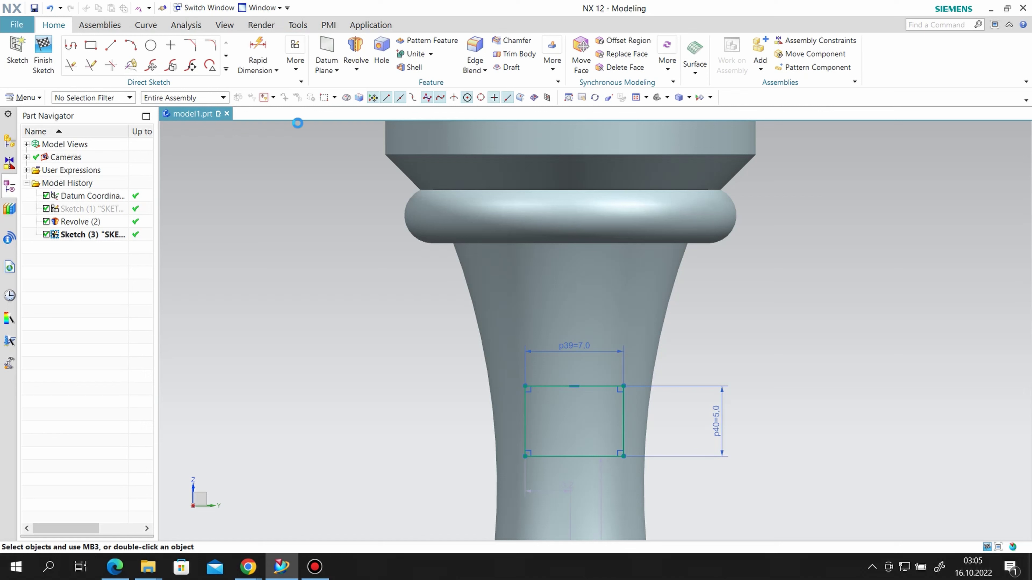
pyautogui.click(181, 170)
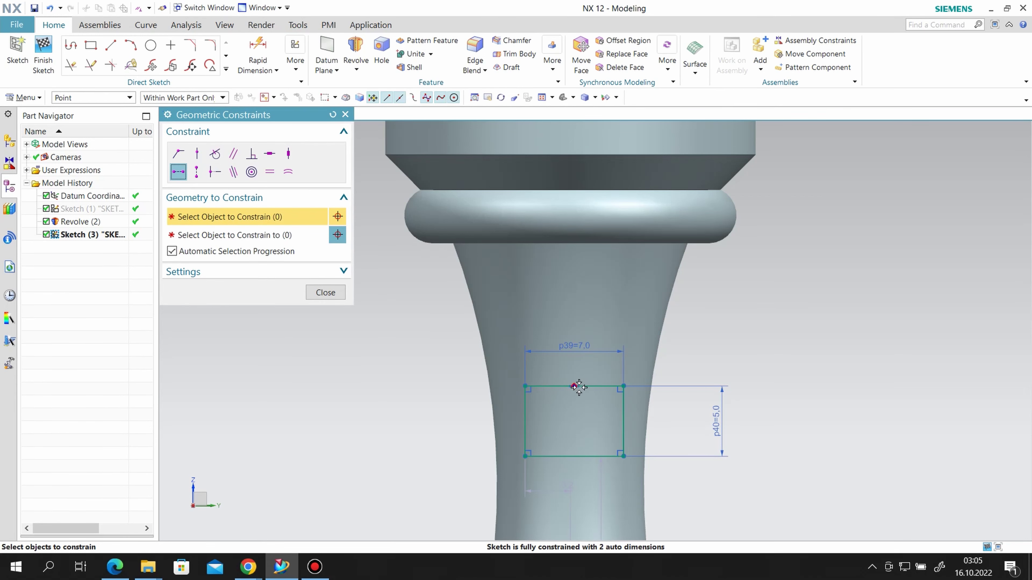
pyautogui.click(579, 388)
pyautogui.scroll(-2, 578, 387)
pyautogui.scroll(-3, 579, 387)
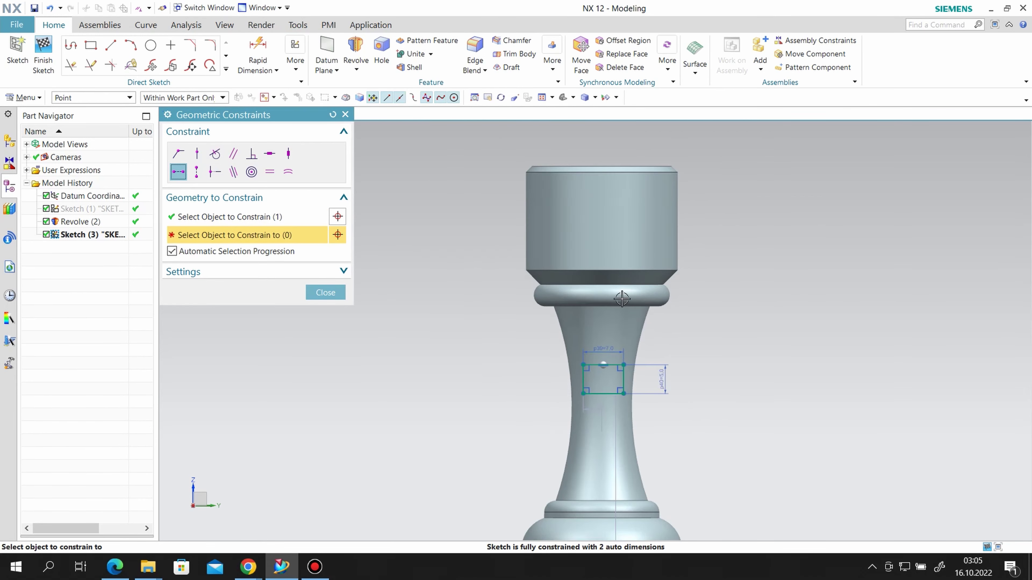
pyautogui.click(599, 166)
pyautogui.click(326, 292)
pyautogui.click(43, 55)
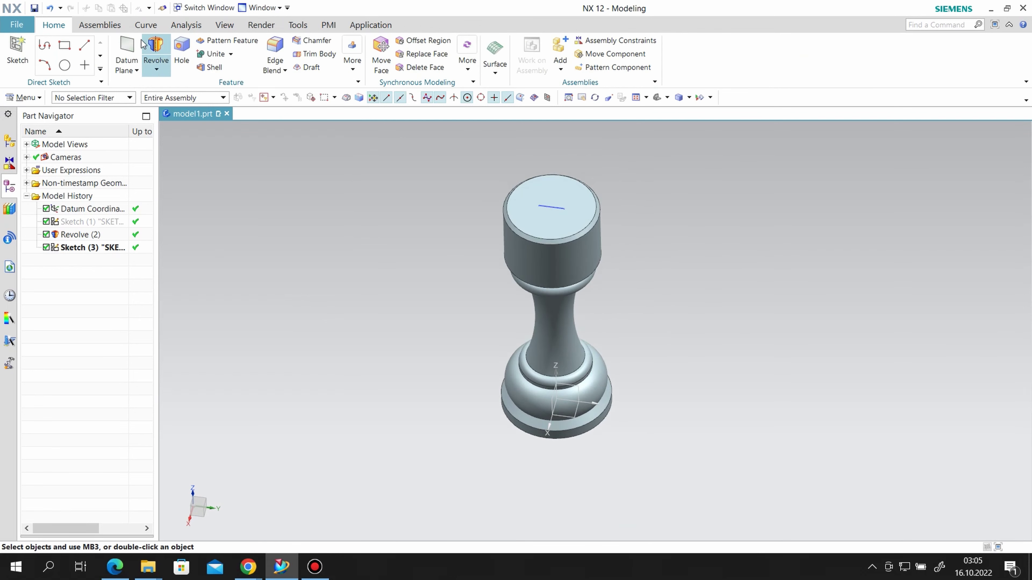
pyautogui.click(157, 70)
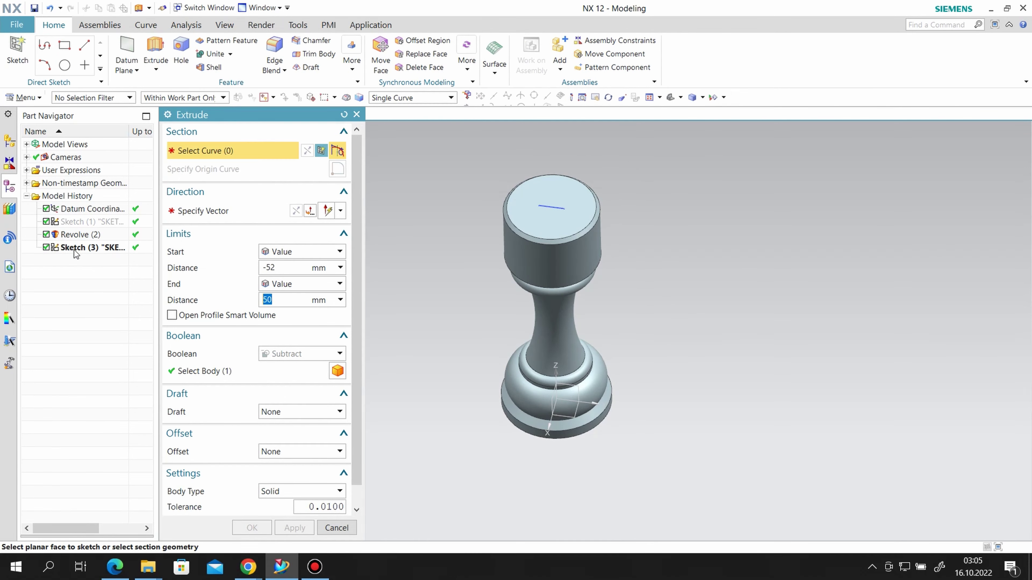
# Subtract-extrude the rectangle as a slot across the head, then pick the XZ plane for a new sketch
pyautogui.scroll(-3, 528, 333)
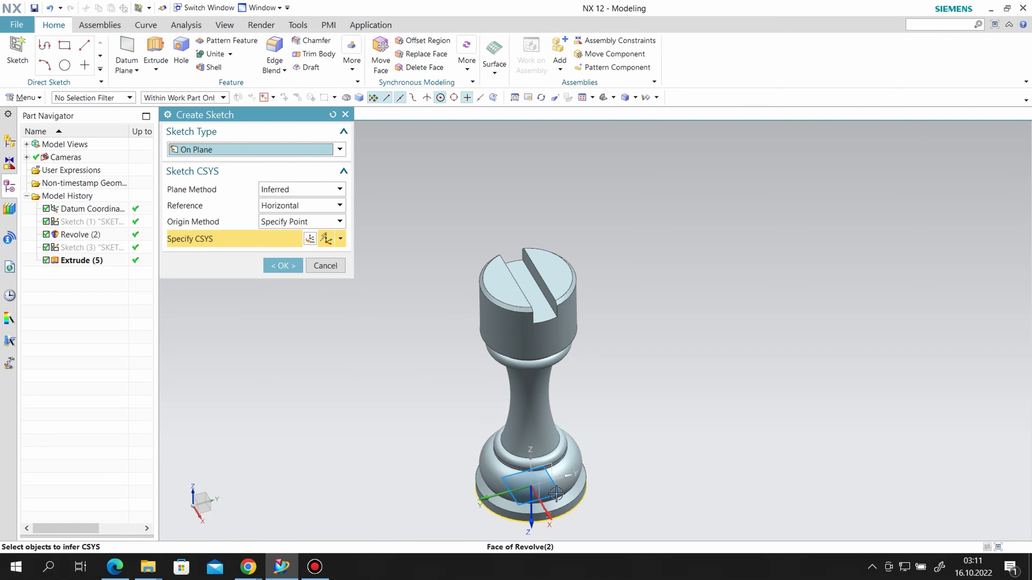
pyautogui.click(532, 486)
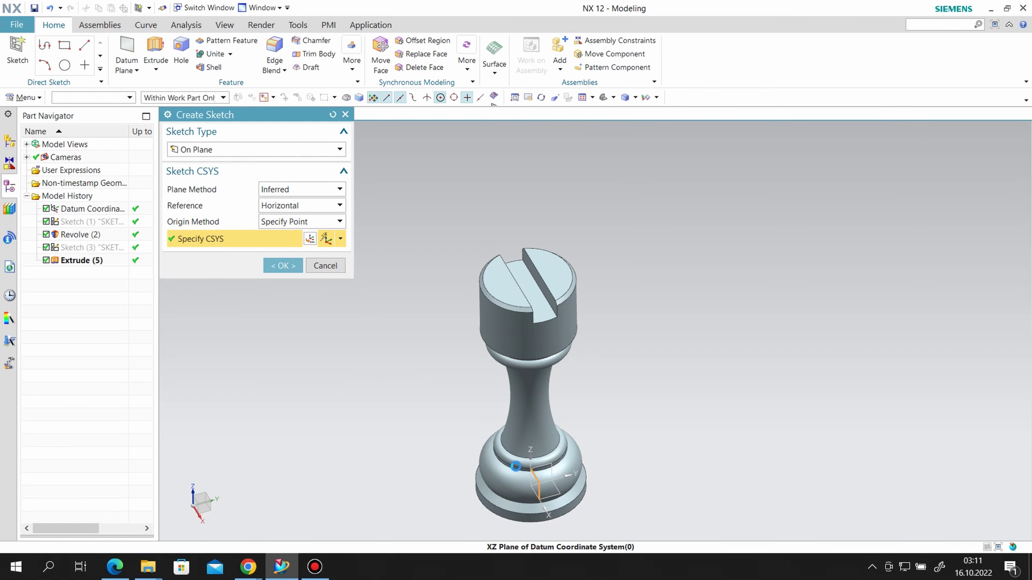
# Confirm the XZ sketch plane and draw a rectangle over the rook's head
pyautogui.click(280, 266)
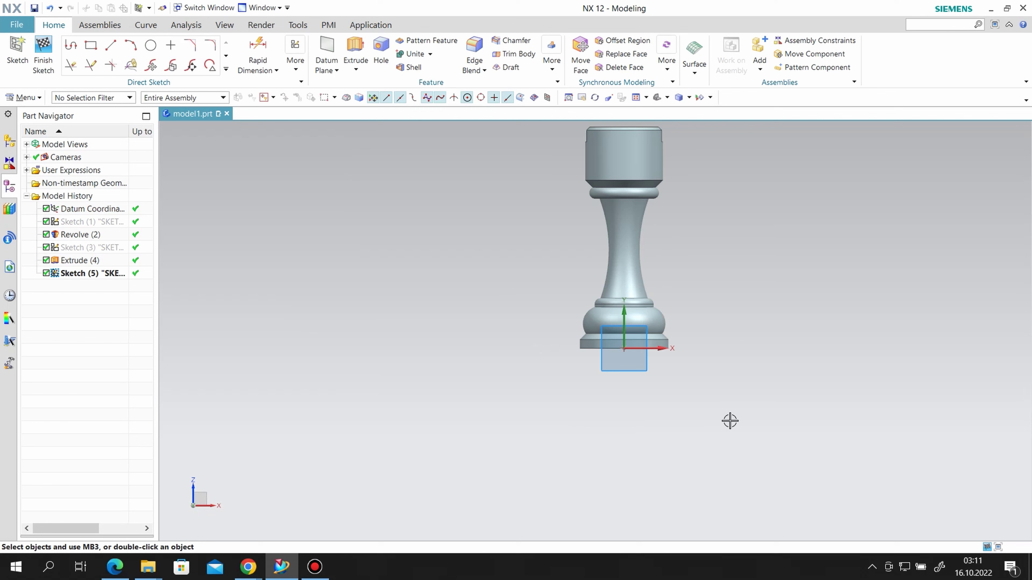
pyautogui.click(96, 52)
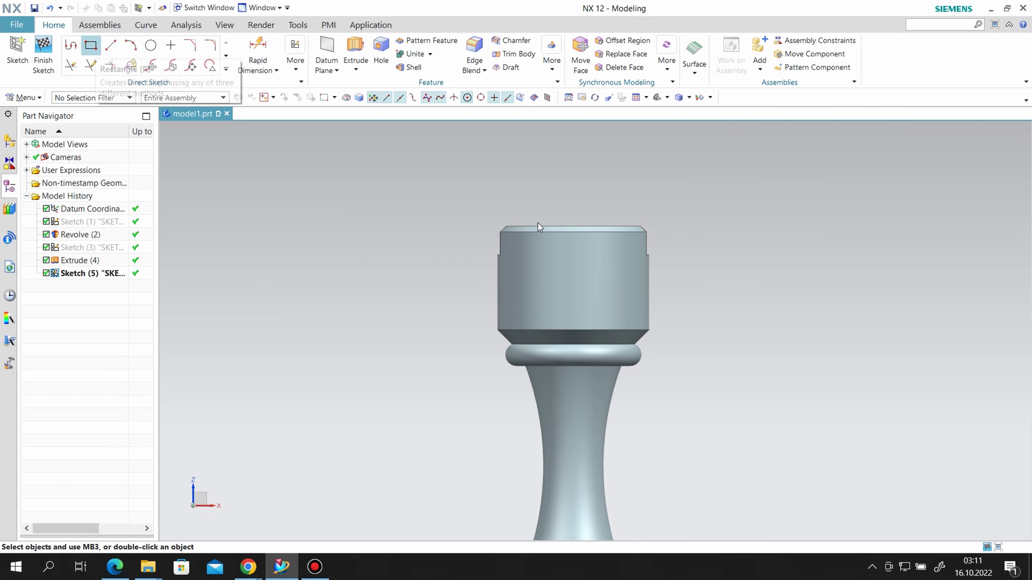
pyautogui.click(566, 239)
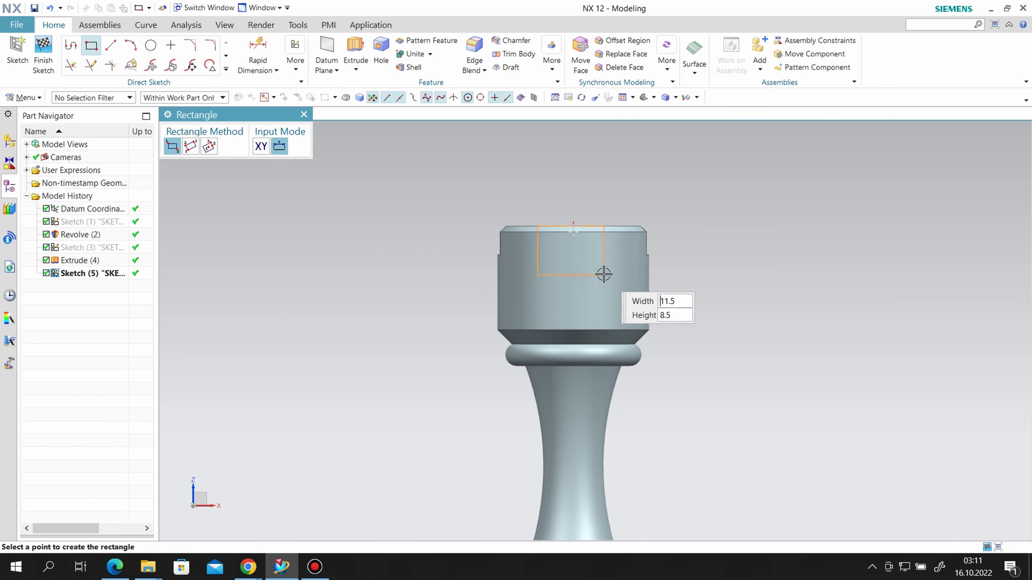
pyautogui.click(595, 295)
pyautogui.press('Escape')
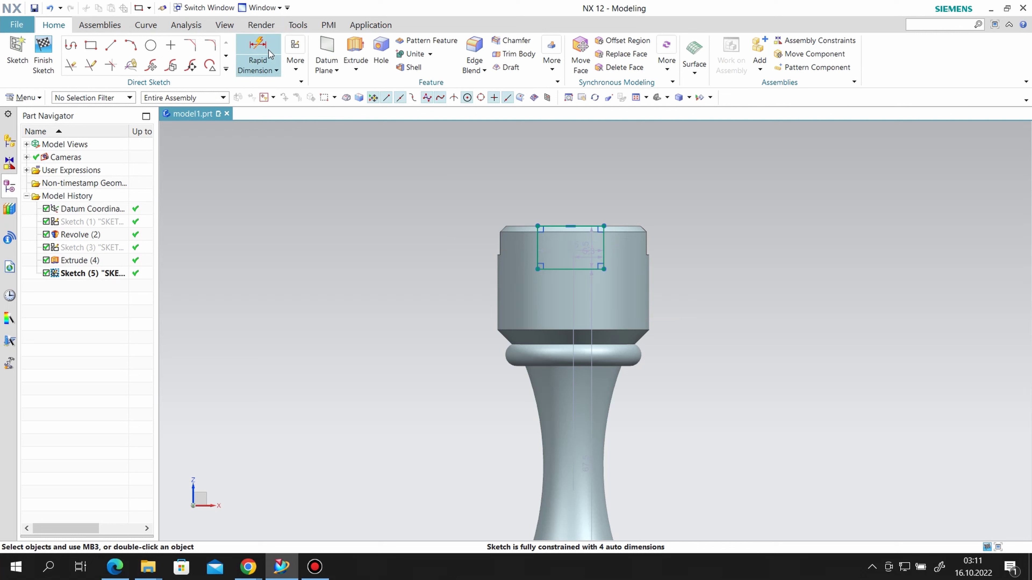
# Dimension the rectangle to width 7 and height 5
pyautogui.click(257, 48)
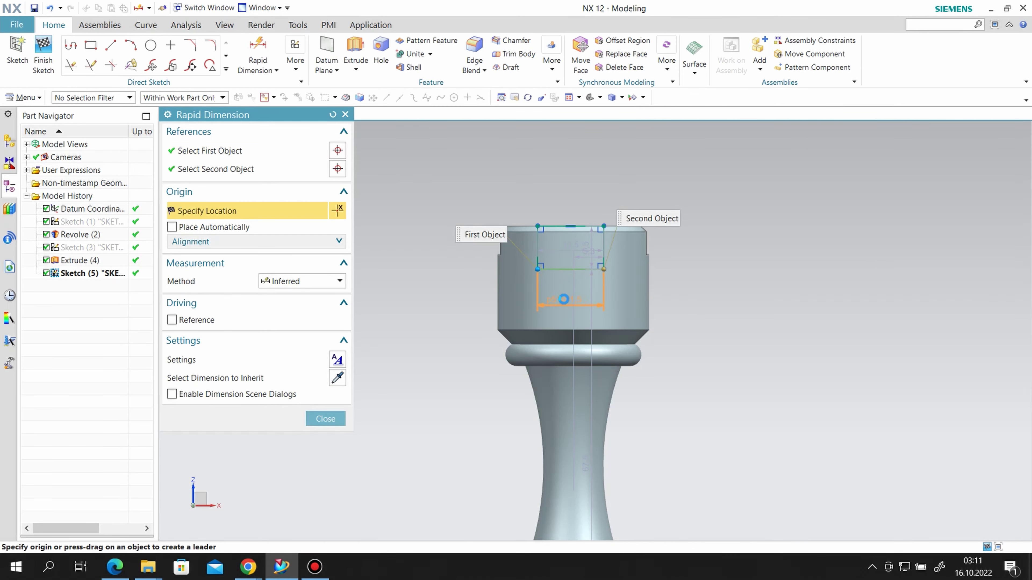
pyautogui.click(564, 293)
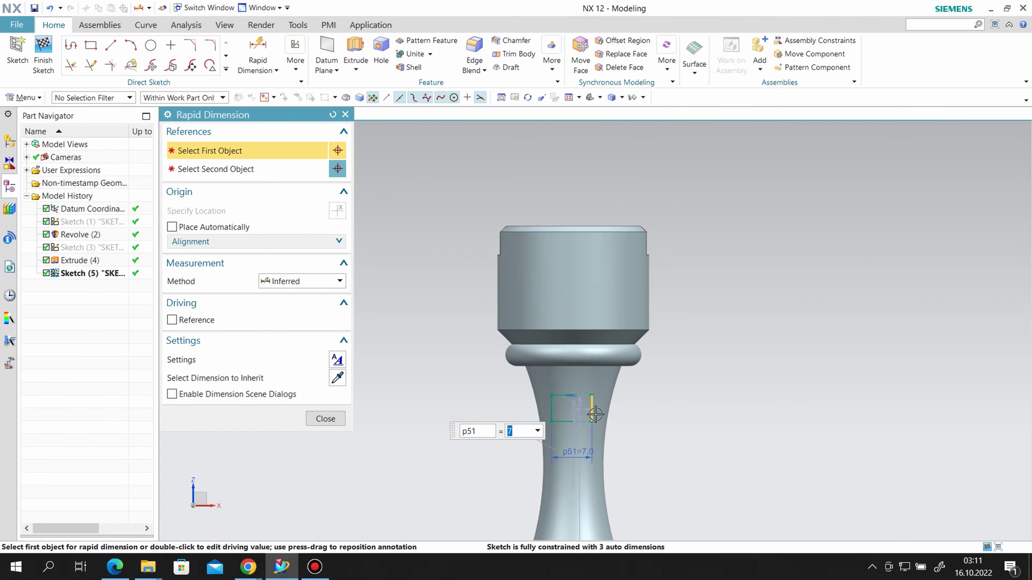
pyautogui.scroll(4, 595, 414)
pyautogui.click(587, 398)
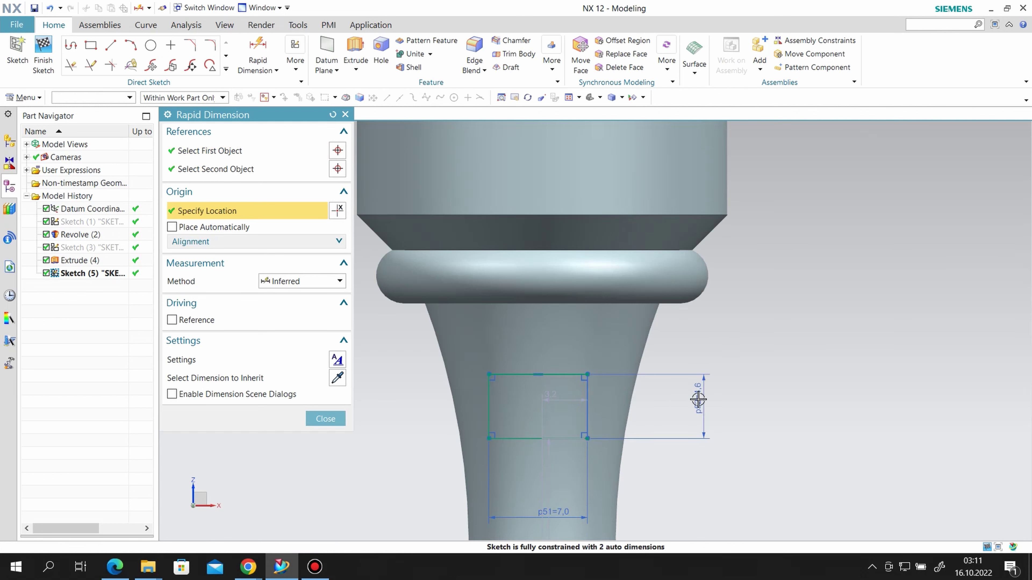
pyautogui.click(698, 400)
pyautogui.write('5')
pyautogui.press('Return')
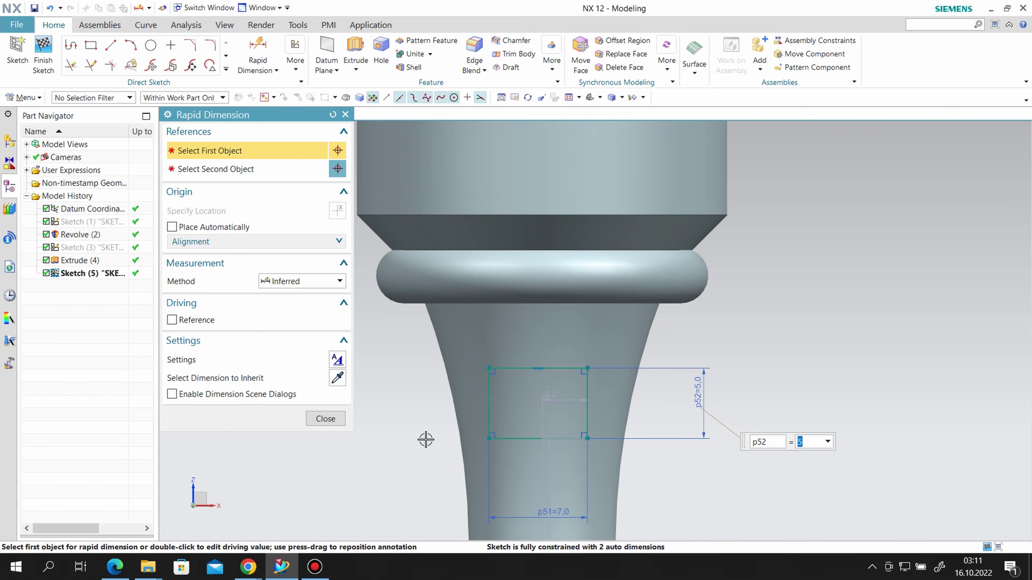
pyautogui.click(339, 422)
# Align the rectangle's edge midpoints horizontally and vertically with the head's centre
pyautogui.click(295, 60)
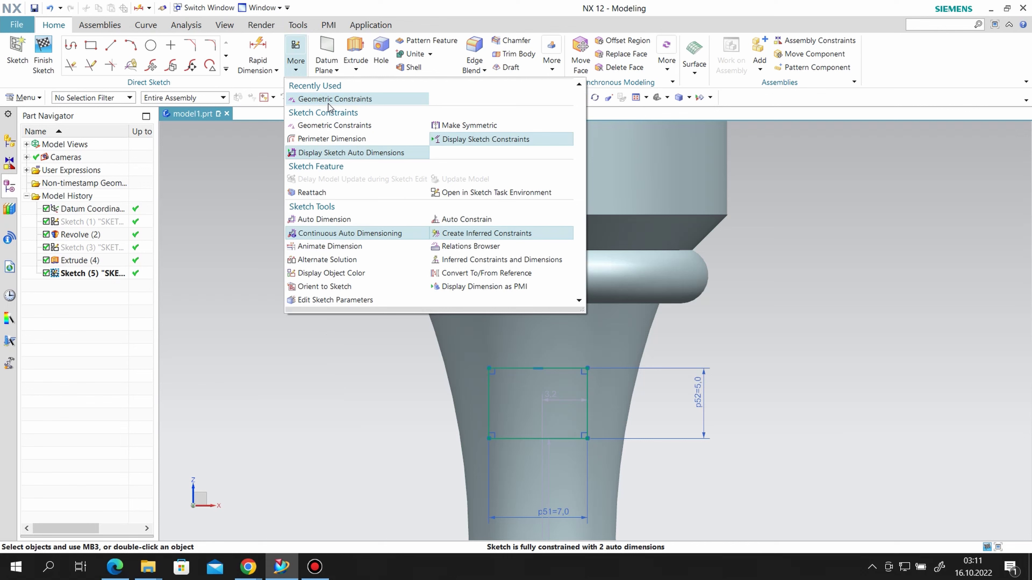
pyautogui.click(378, 99)
pyautogui.click(178, 171)
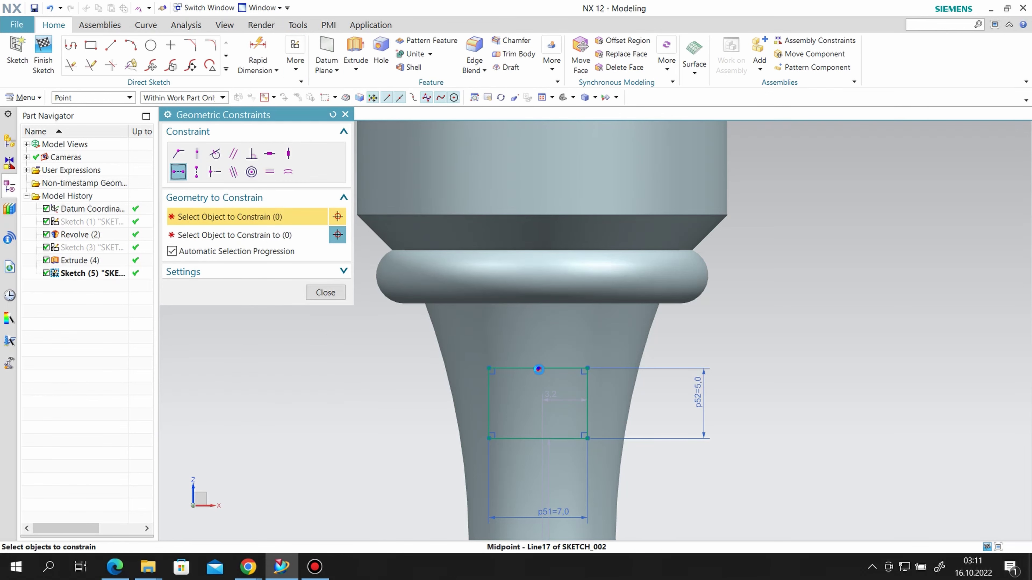
pyautogui.click(538, 368)
pyautogui.scroll(-4, 583, 380)
pyautogui.click(566, 208)
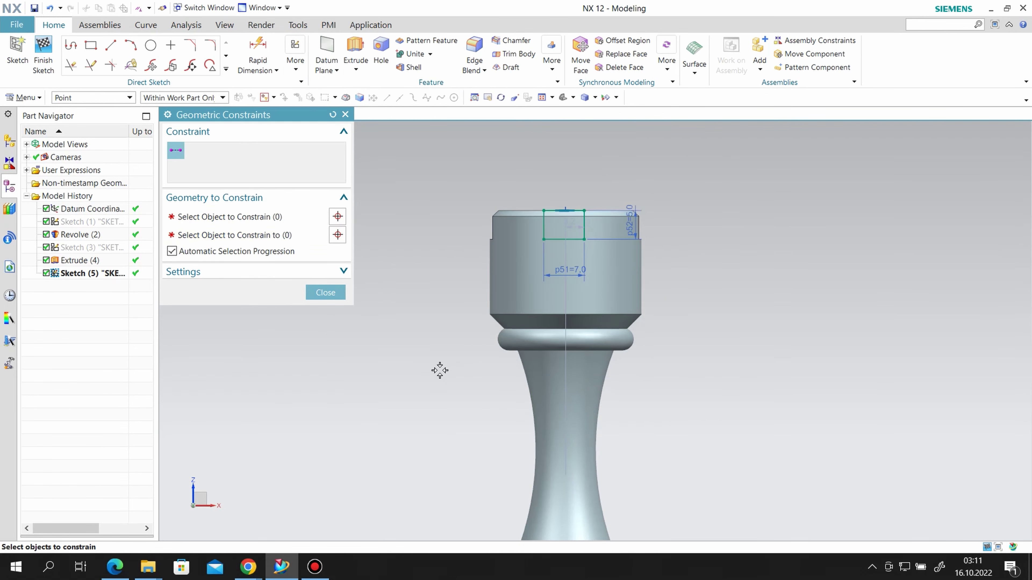
pyautogui.click(197, 171)
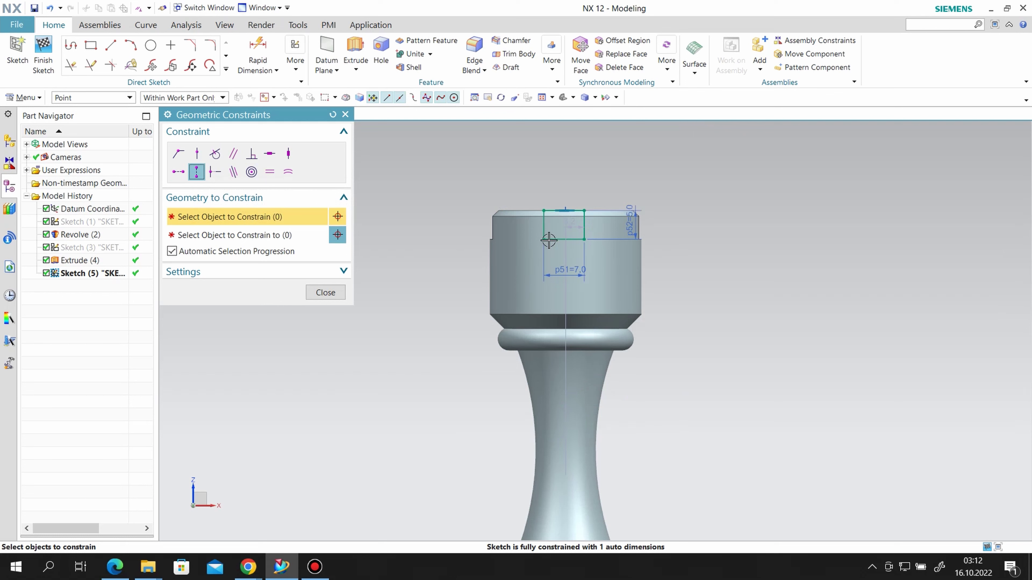
pyautogui.click(564, 239)
pyautogui.scroll(-3, 685, 247)
pyautogui.scroll(2, 633, 427)
pyautogui.click(650, 450)
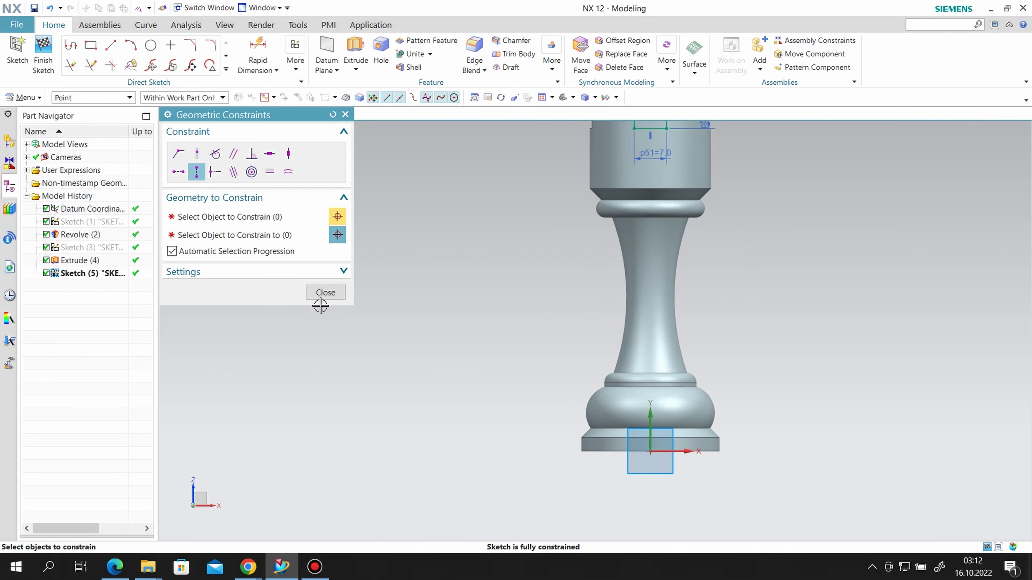
pyautogui.click(325, 293)
# Apply the Subtract extrude for the perpendicular slot, hide Sketch (5), and begin a new sketch
pyautogui.click(43, 55)
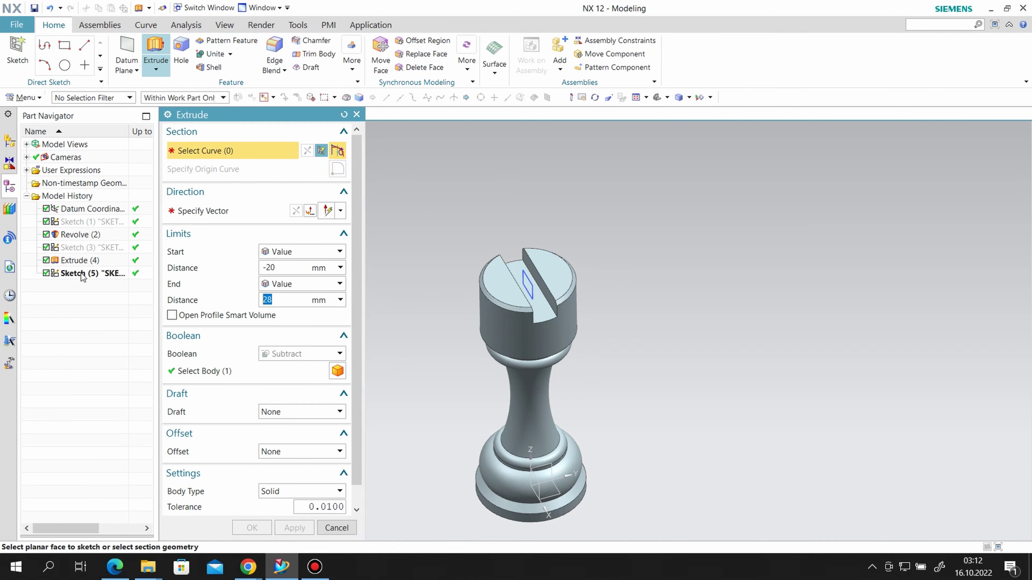
pyautogui.click(295, 527)
pyautogui.press('Escape')
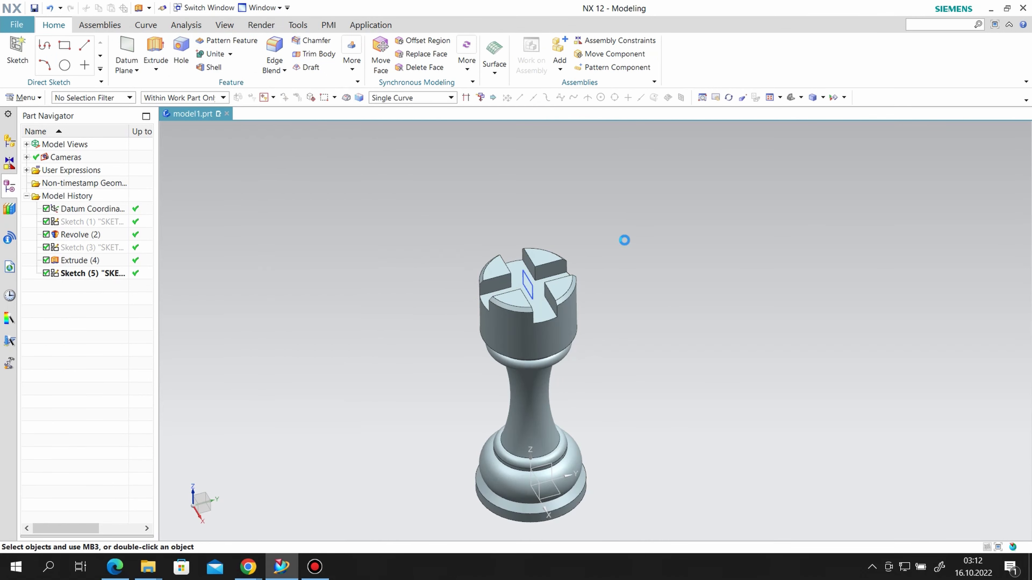
pyautogui.rightClick(528, 281)
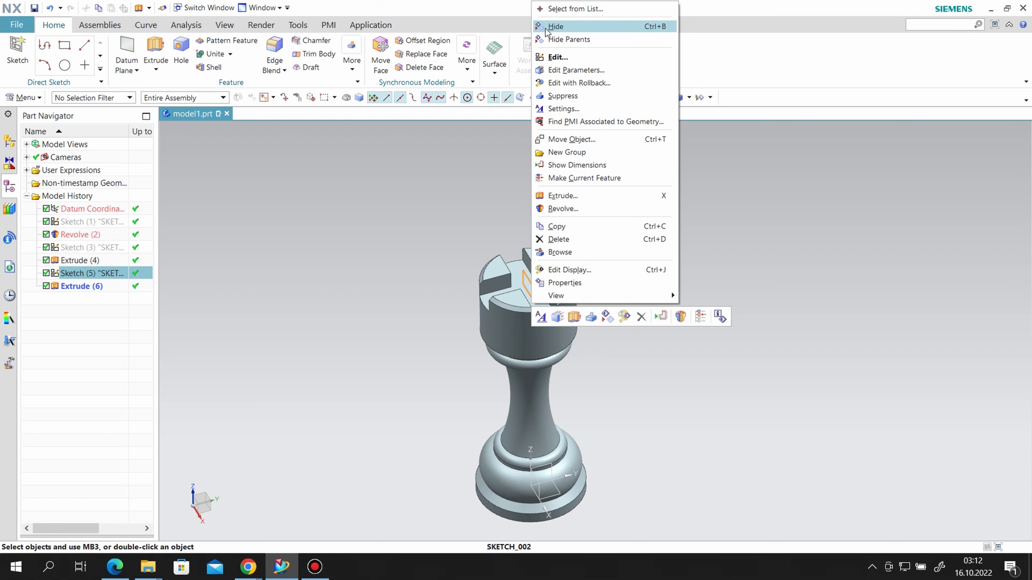
pyautogui.click(555, 26)
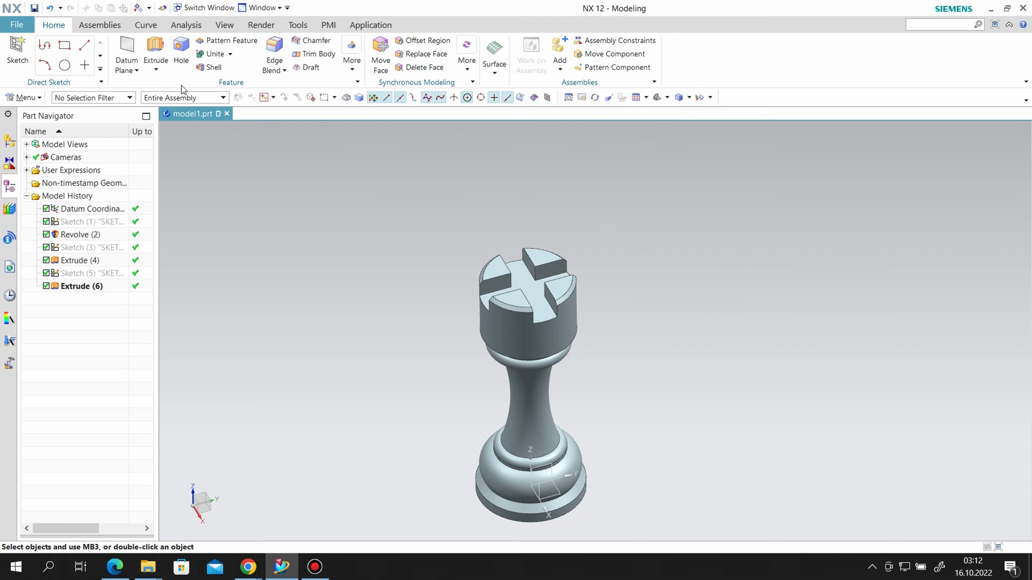
pyautogui.click(17, 52)
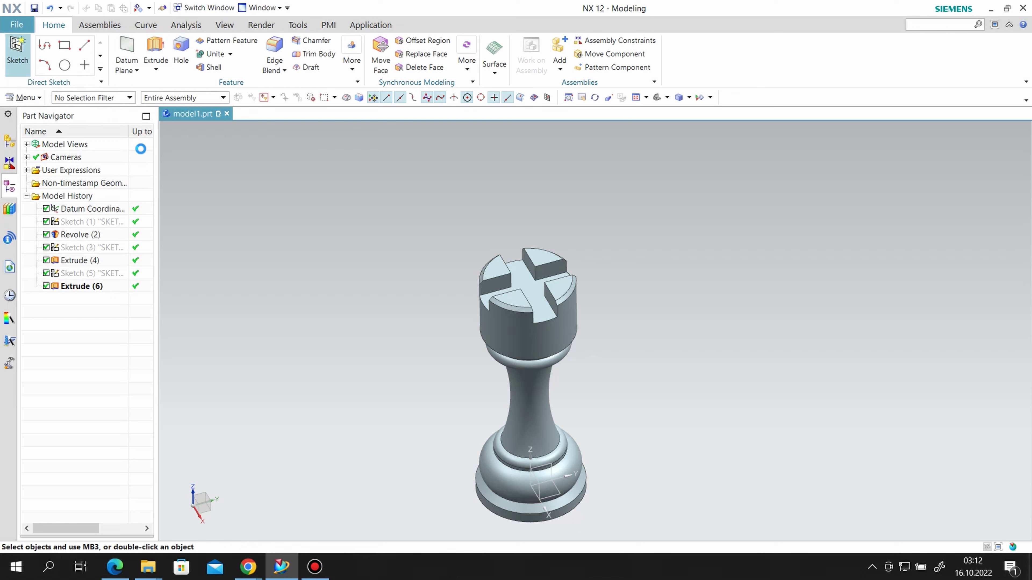
# On the rook's top face, sketch a circle centred on the top edge's arc centre
pyautogui.click(499, 277)
pyautogui.click(282, 266)
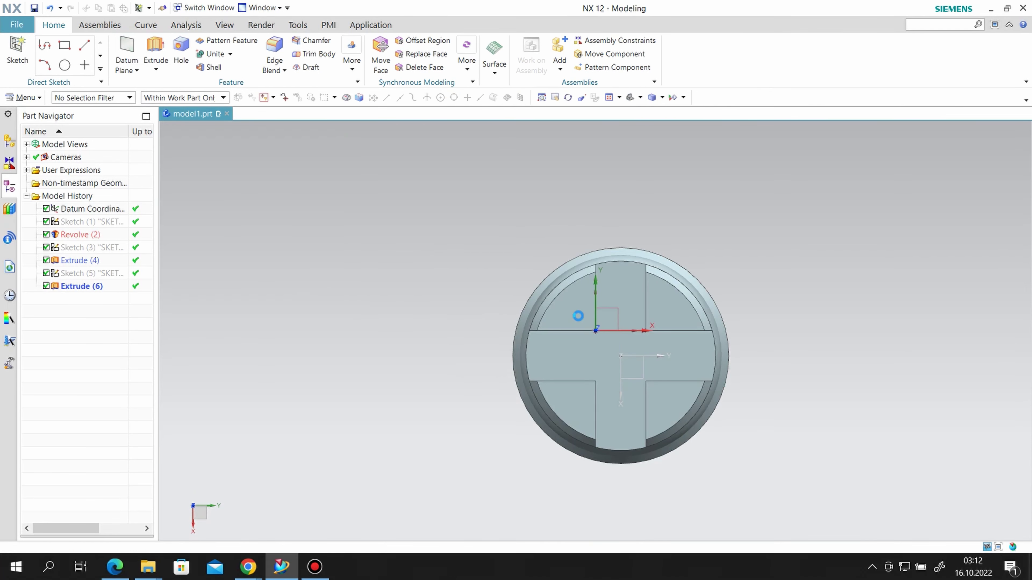
pyautogui.click(151, 45)
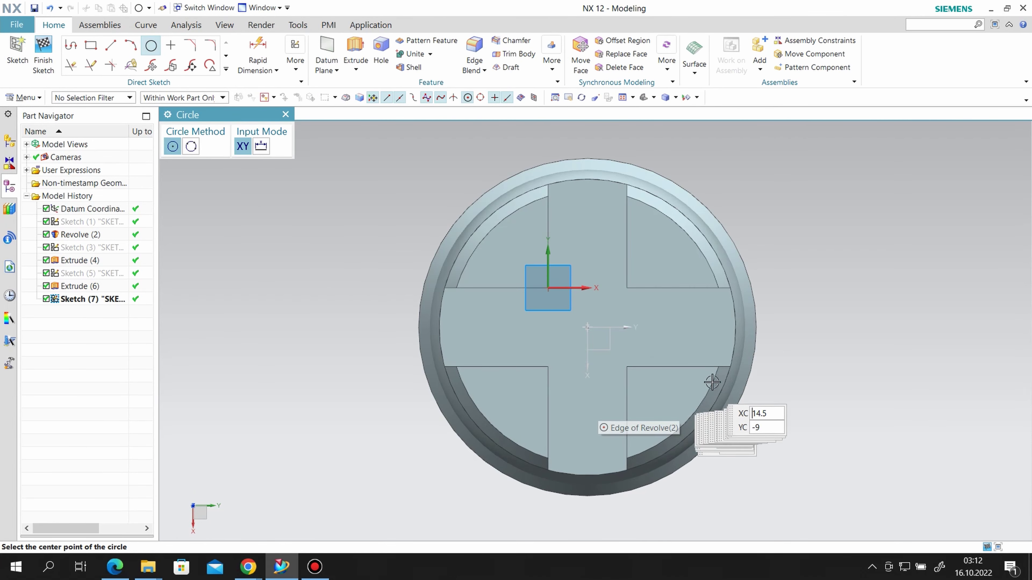
pyautogui.click(738, 338)
pyautogui.click(792, 454)
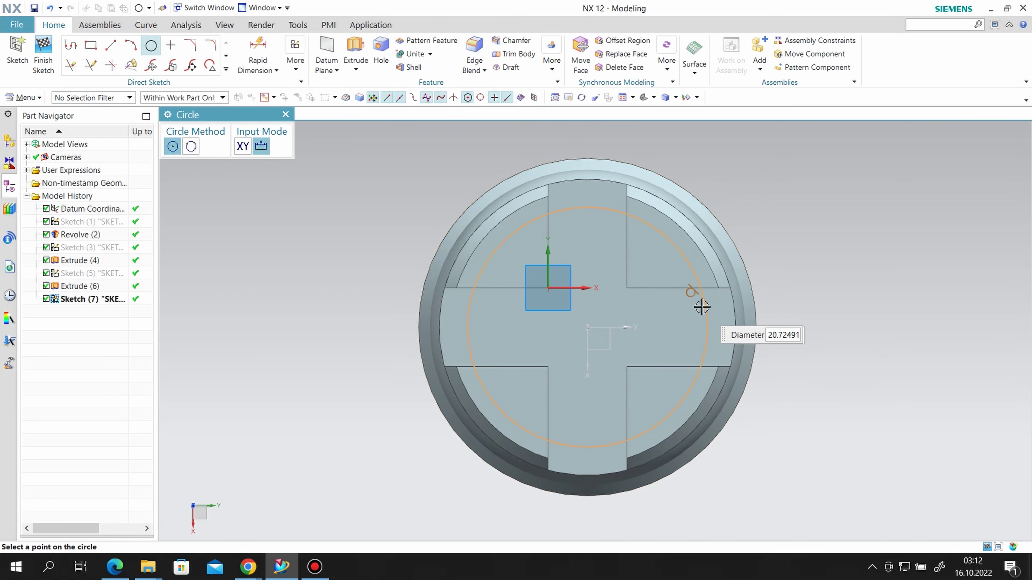
pyautogui.click(658, 257)
# Delete the stray constraint on the circle, leaving it at diameter 17, fully constrained
pyautogui.rightClick(622, 234)
pyautogui.press('Escape')
pyautogui.rightClick(614, 233)
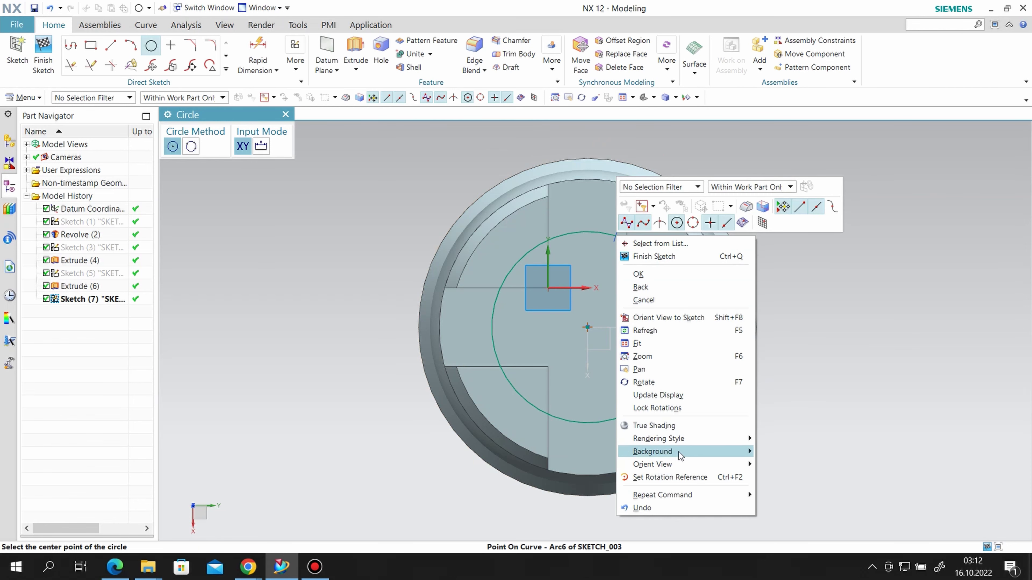
pyautogui.press('Escape')
pyautogui.click(286, 114)
pyautogui.rightClick(618, 233)
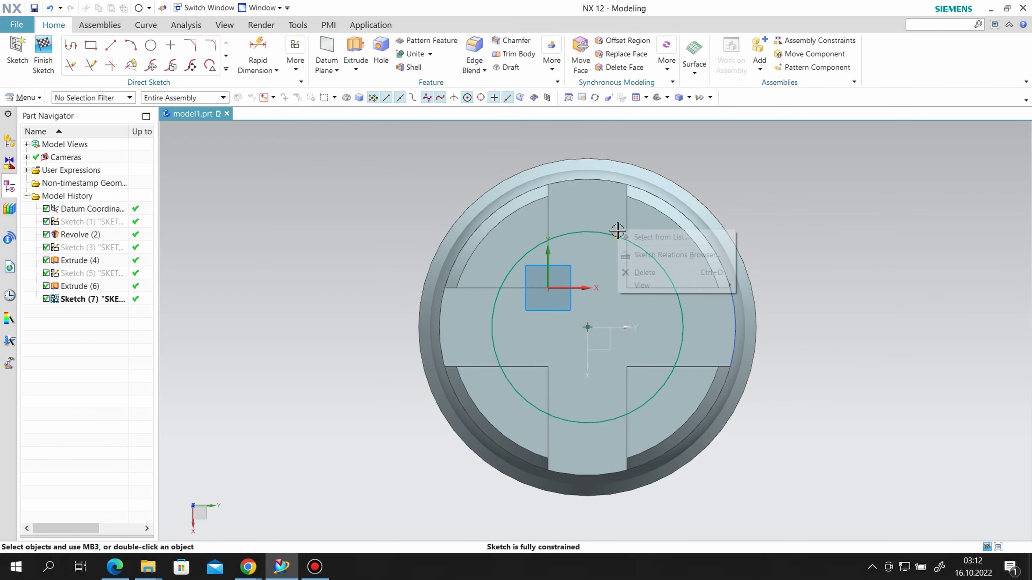
pyautogui.click(644, 272)
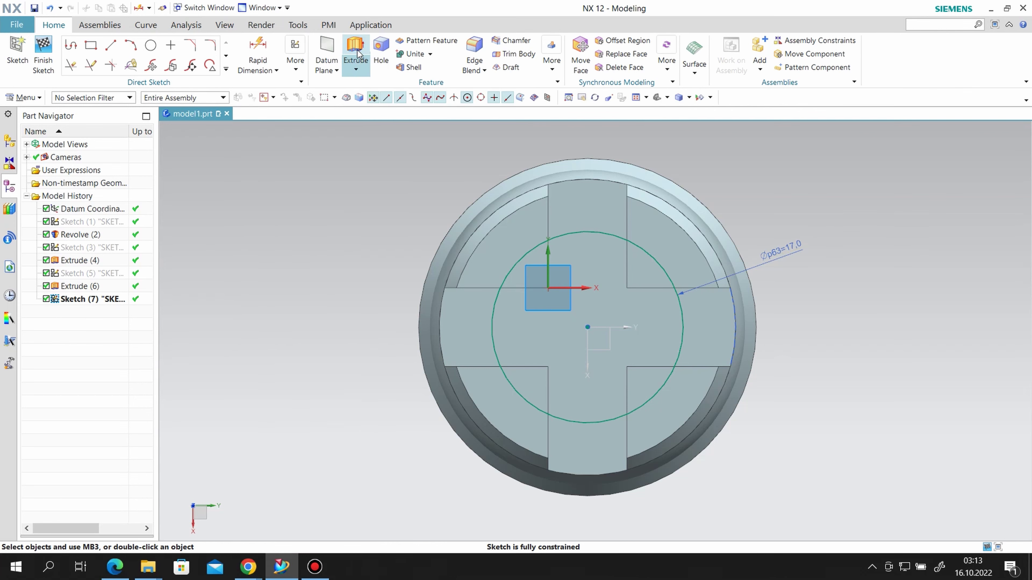
# Extrude the diameter-17 circle from 0 to 8 mm with Subtract
pyautogui.click(343, 61)
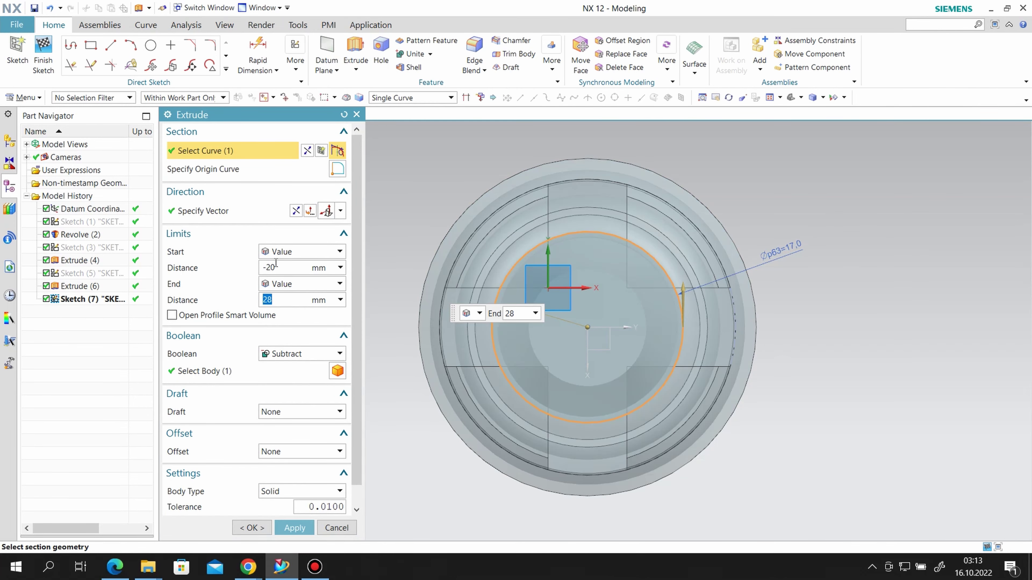
pyautogui.write('0')
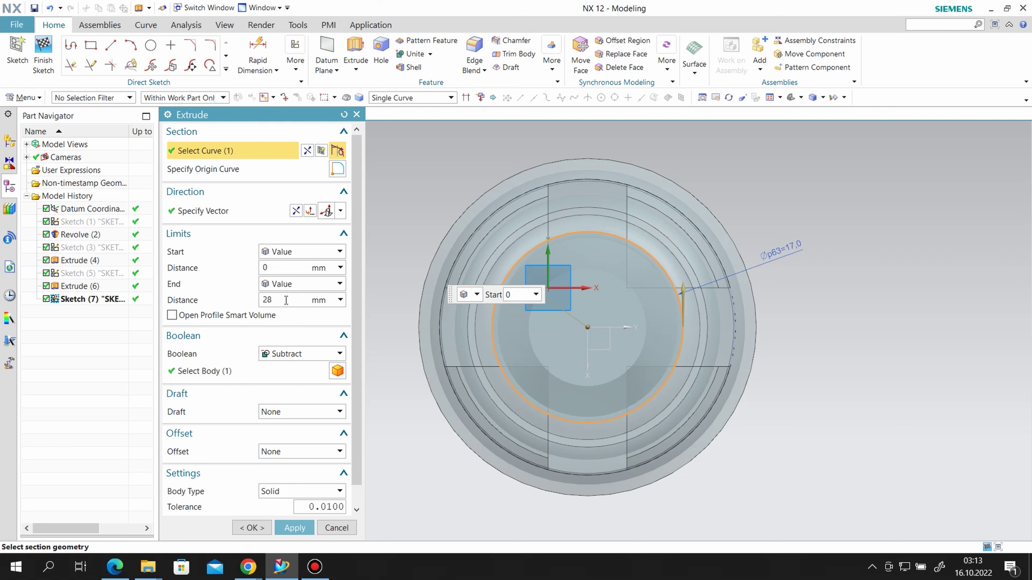
pyautogui.write('8')
pyautogui.press('Return')
pyautogui.moveTo(768, 440)
pyautogui.mouseDown(button='middle')
pyautogui.moveTo(845, 404)
pyautogui.moveTo(846, 351)
pyautogui.mouseUp(button='middle')
pyautogui.scroll(-2, 846, 350)
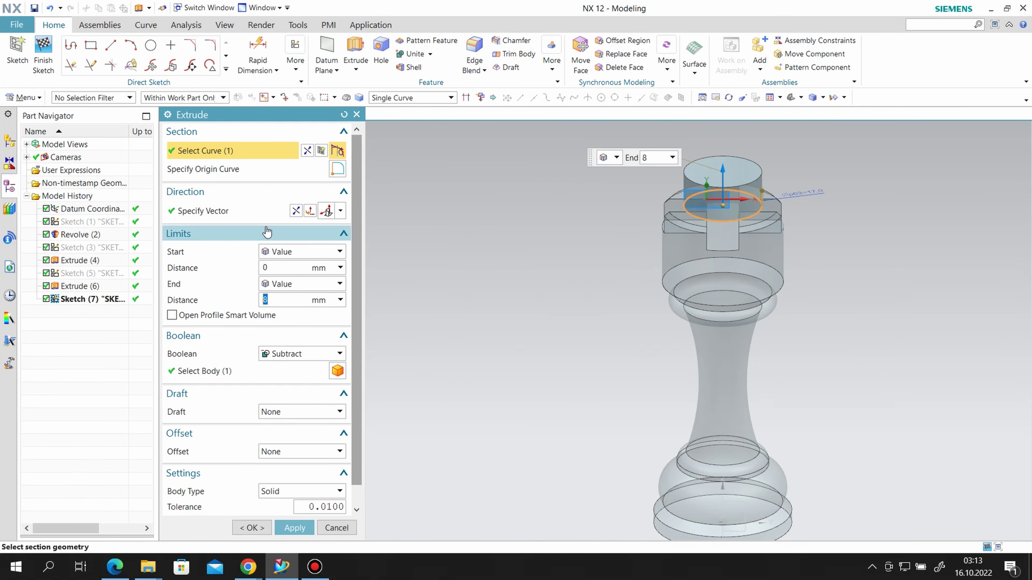
pyautogui.click(294, 528)
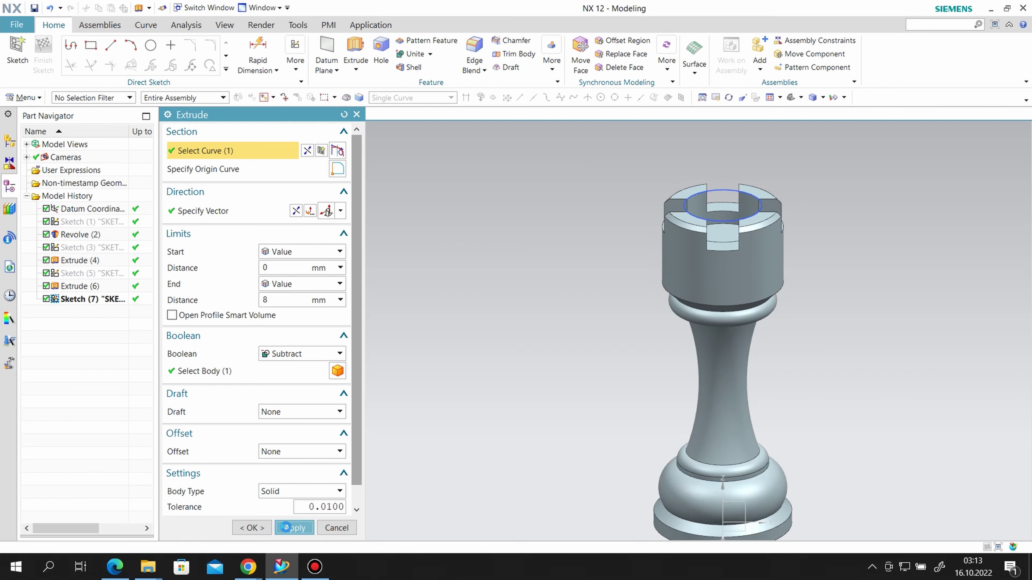
pyautogui.click(336, 527)
# Hide the circle's sketch, Sketch (7)
pyautogui.rightClick(728, 187)
pyautogui.click(763, 217)
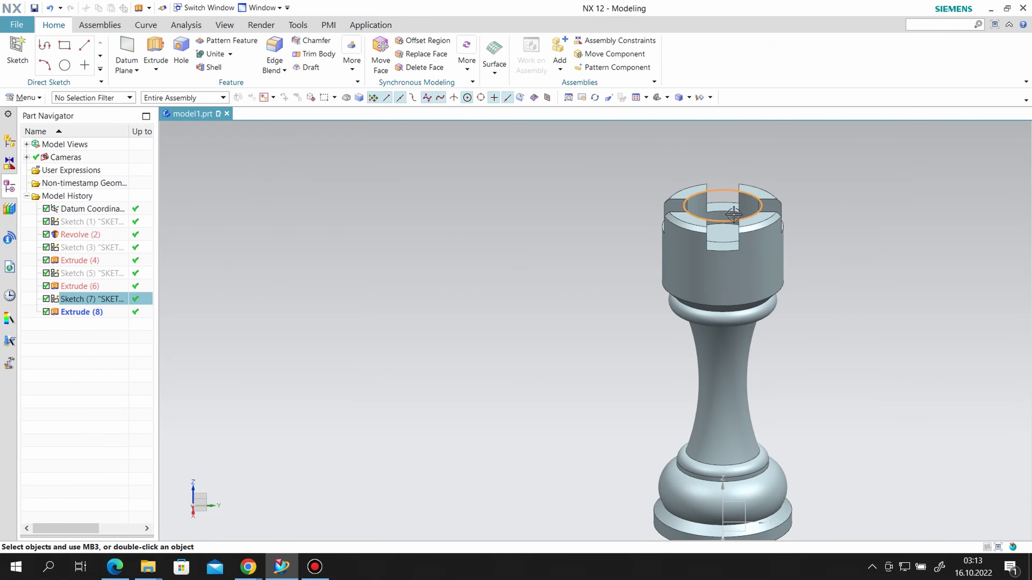
pyautogui.scroll(-2, 766, 264)
pyautogui.scroll(4, 766, 265)
pyautogui.scroll(-1, 677, 441)
pyautogui.rightClick(603, 525)
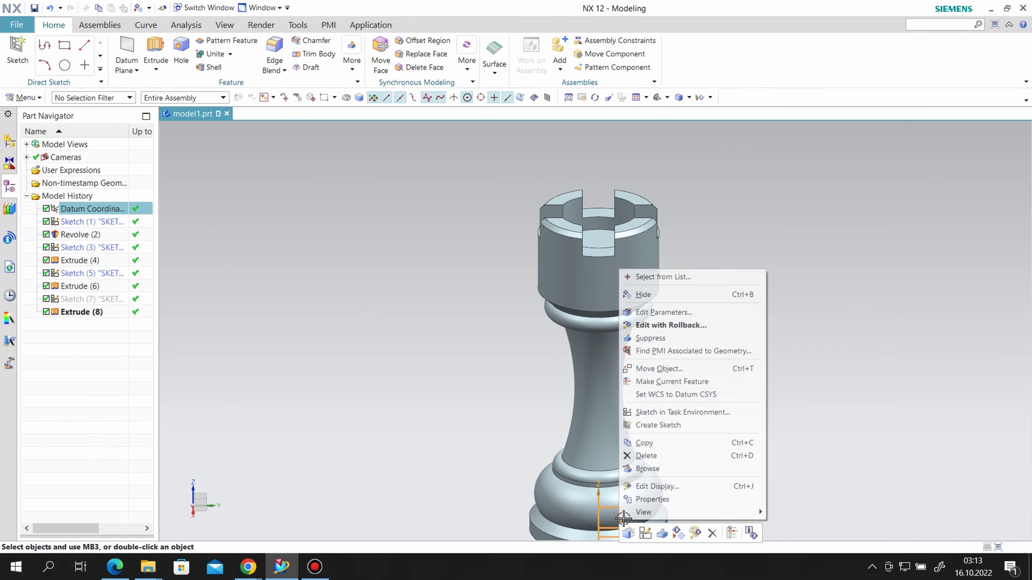
# Hide the datum CSYS and set the rook body's display colour to Yellow (ID 6)
pyautogui.click(650, 295)
pyautogui.click(26, 98)
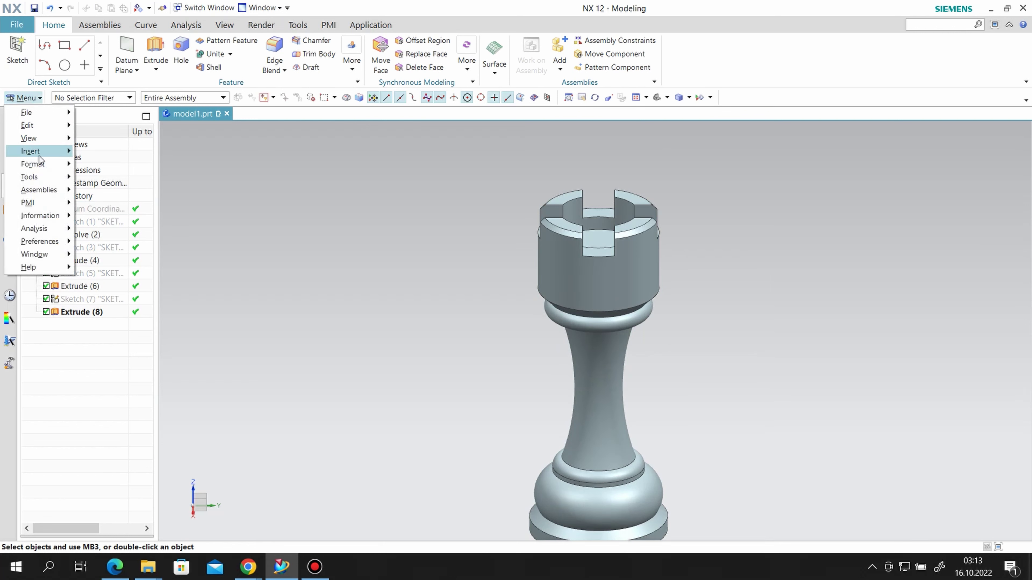
pyautogui.moveTo(28, 125)
pyautogui.click(122, 271)
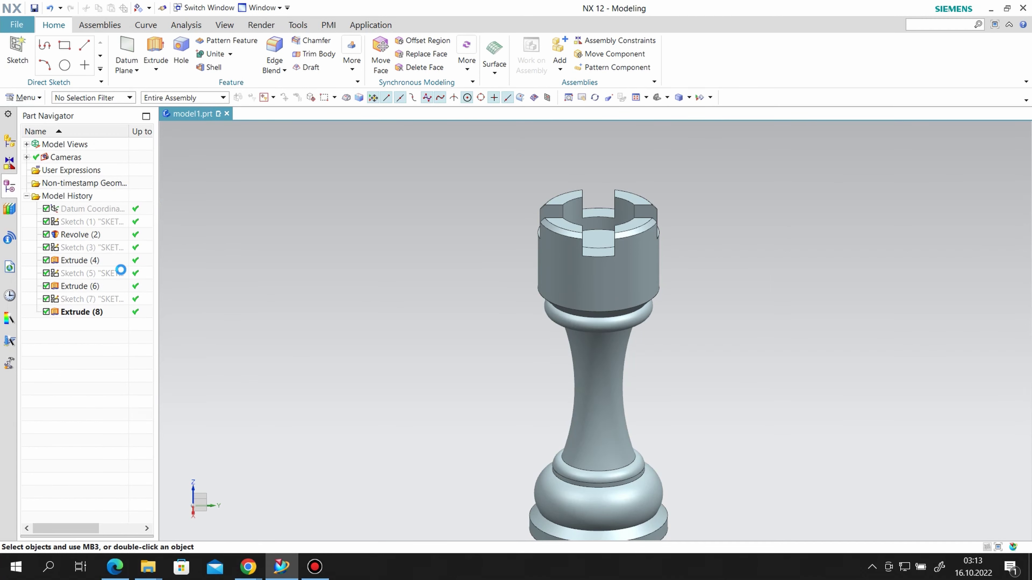
pyautogui.click(558, 289)
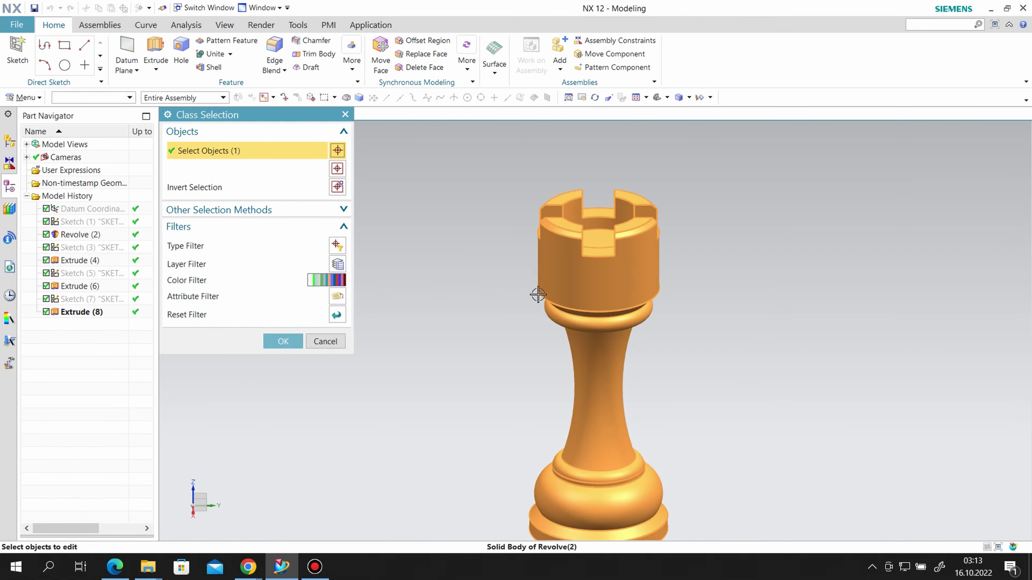
pyautogui.click(283, 341)
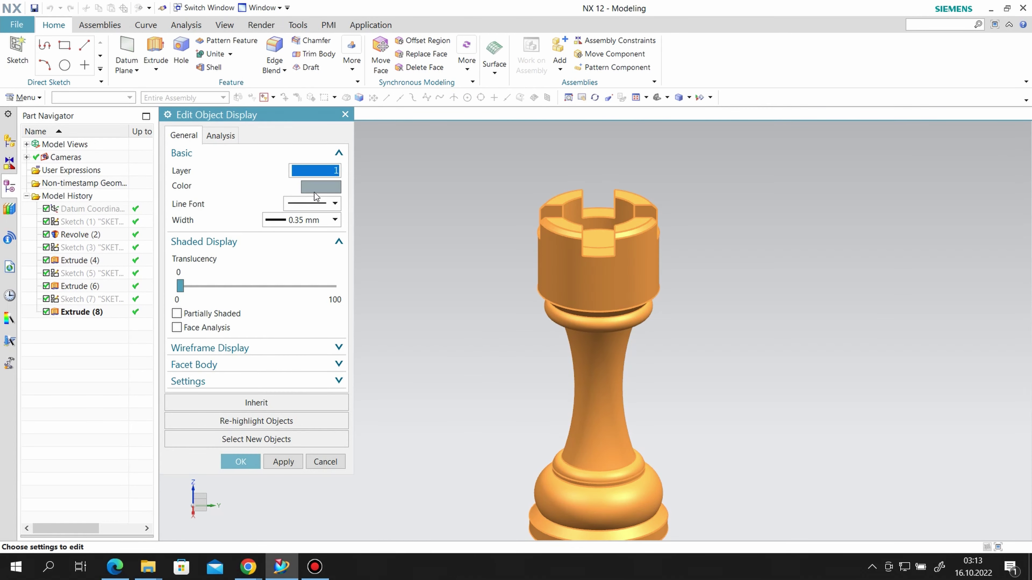
pyautogui.click(315, 191)
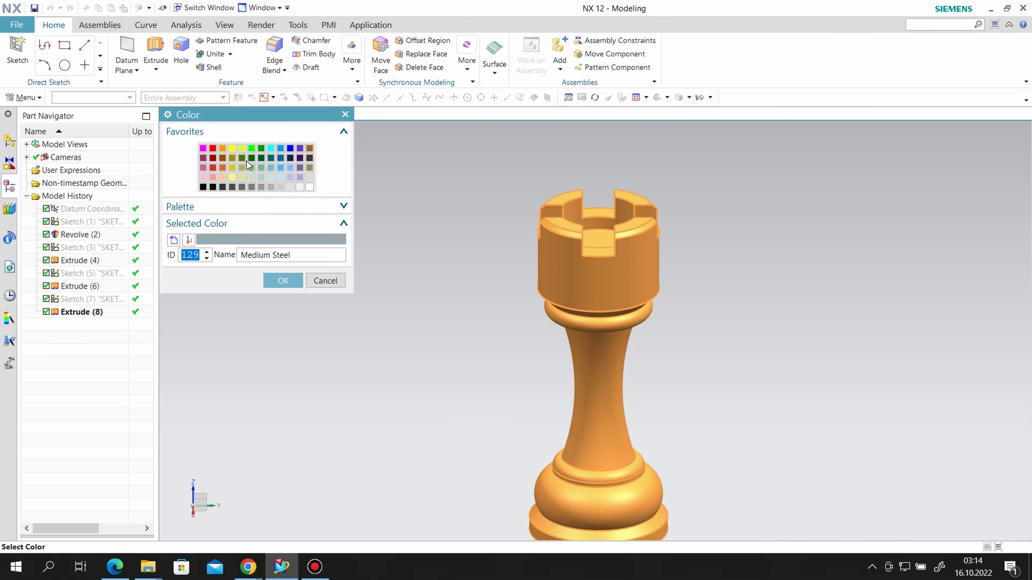
pyautogui.click(233, 147)
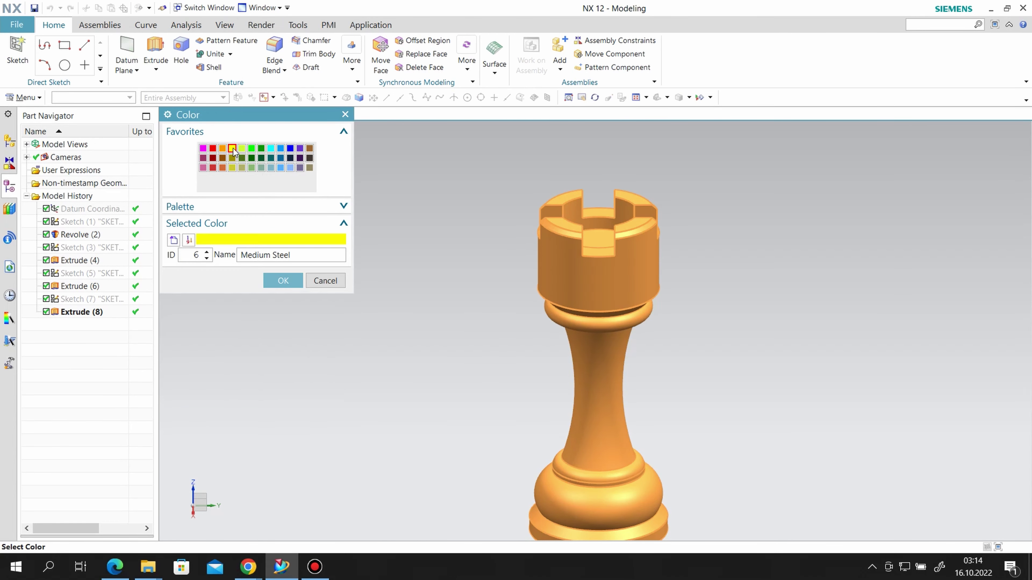
pyautogui.click(281, 285)
pyautogui.click(239, 461)
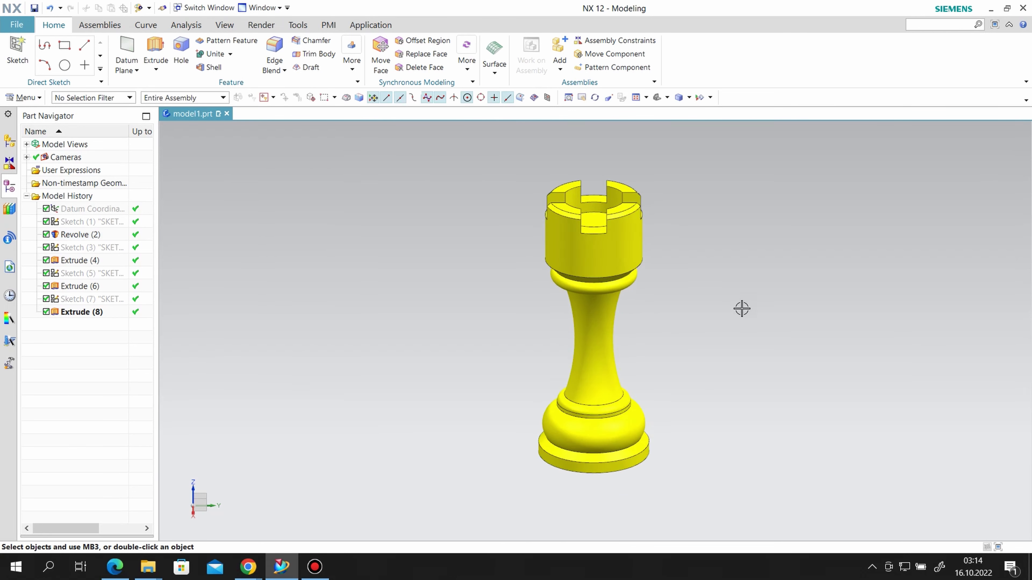
pyautogui.moveTo(748, 325)
pyautogui.mouseDown(button='middle')
pyautogui.moveTo(758, 345)
pyautogui.moveTo(747, 310)
pyautogui.moveTo(633, 321)
pyautogui.moveTo(625, 345)
pyautogui.moveTo(743, 313)
pyautogui.moveTo(716, 279)
pyautogui.moveTo(620, 320)
pyautogui.moveTo(626, 350)
pyautogui.moveTo(636, 338)
pyautogui.moveTo(608, 304)
pyautogui.moveTo(495, 299)
pyautogui.mouseUp(button='middle')
pyautogui.moveTo(702, 278); pyautogui.dragTo(657, 315, button='middle')
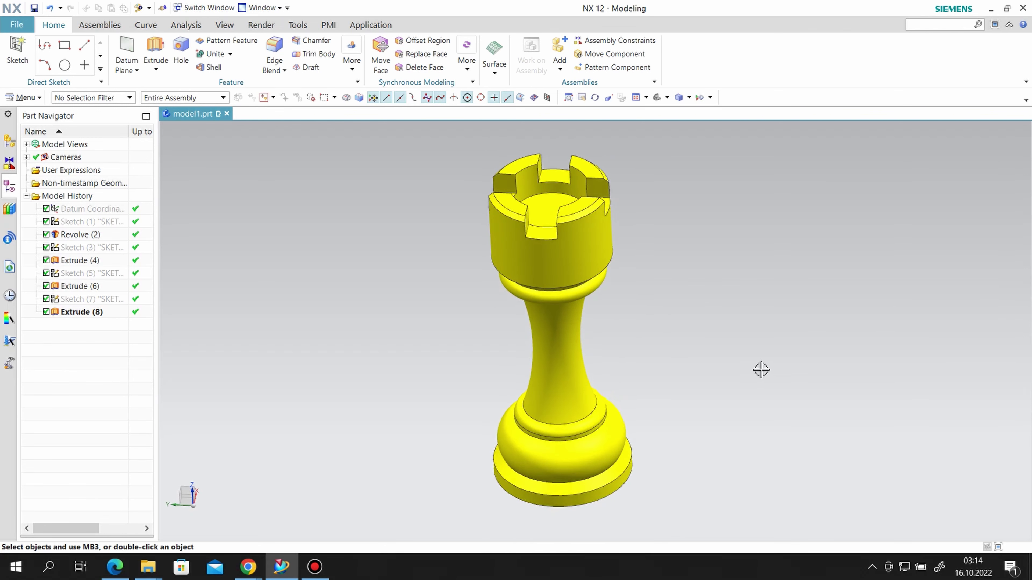
pyautogui.scroll(-1, 923, 325)
pyautogui.scroll(-1, 930, 324)
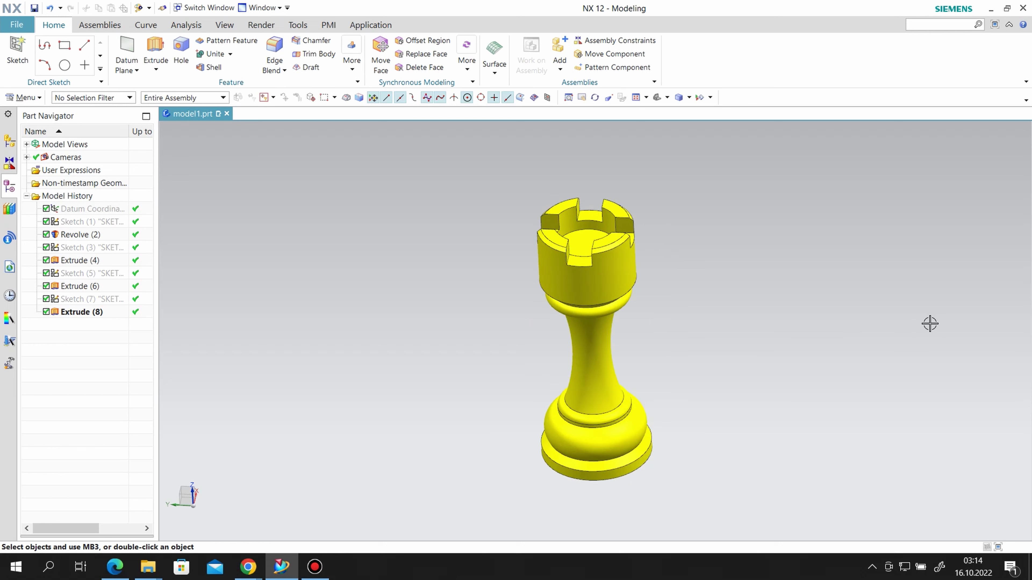